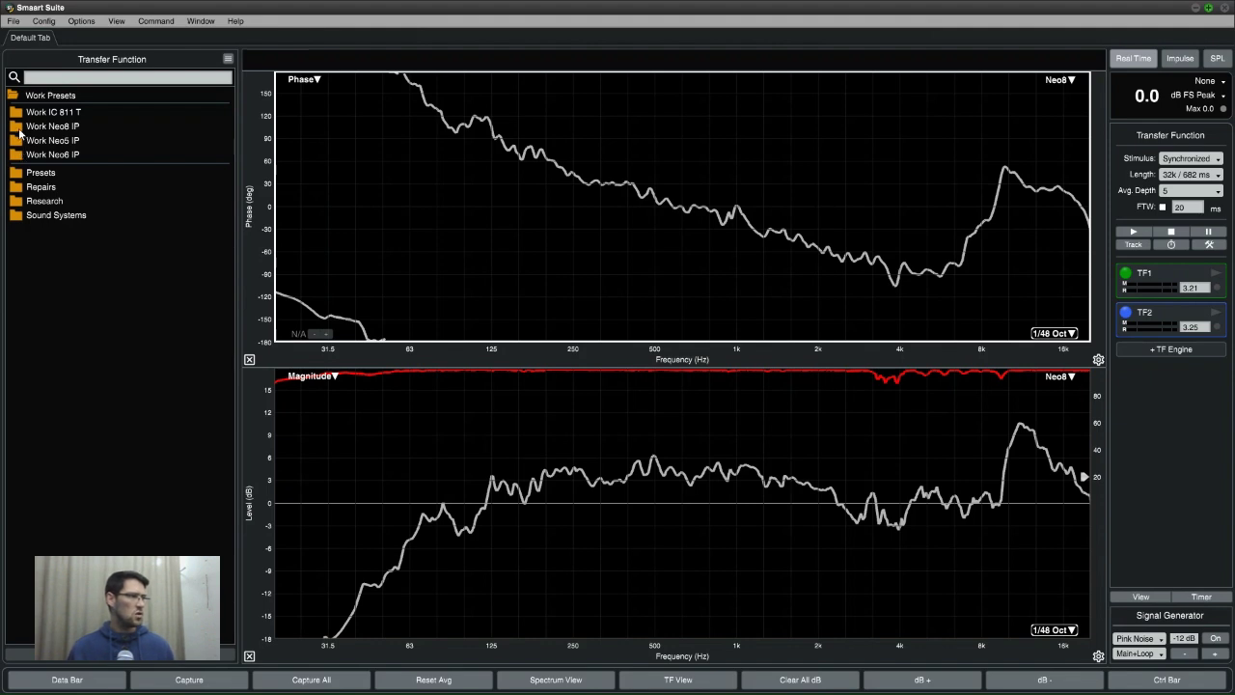
- Expand Work Neo8 IP > Neo8 RAW and hide the Neo8.trf trace from the graphs
{"action": "left_click", "coordinate": [21, 129]}
{"action": "left_click", "coordinate": [34, 154]}
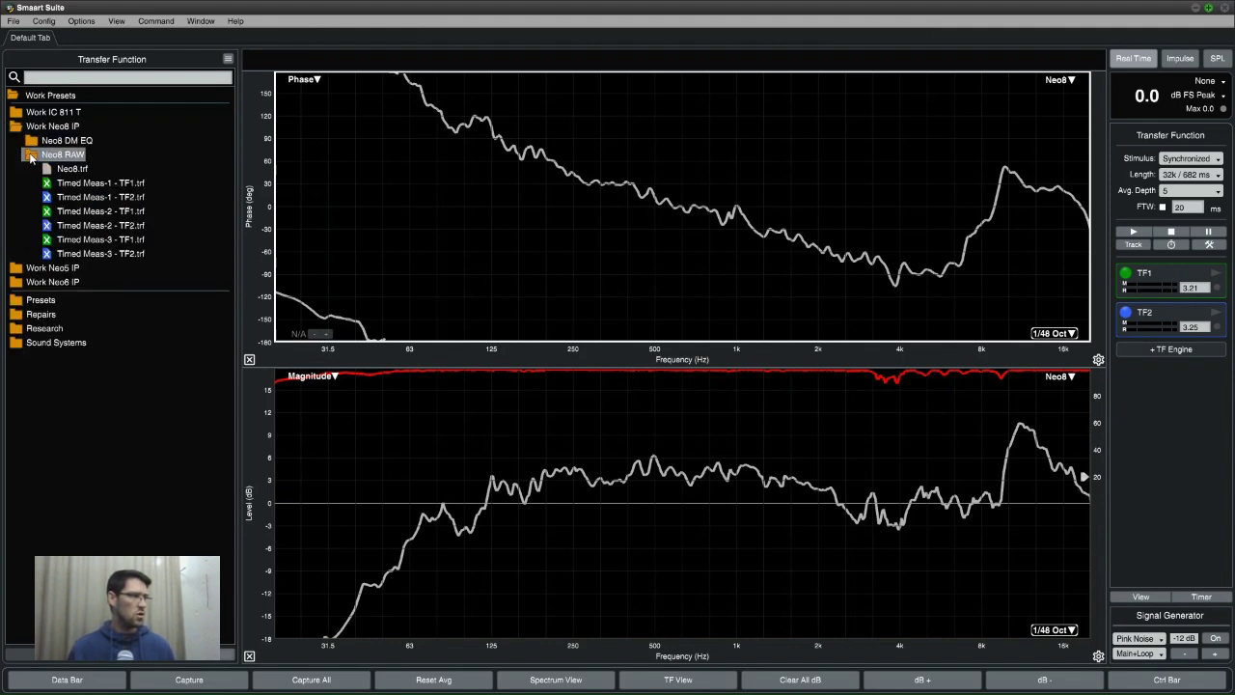
{"action": "left_click", "coordinate": [46, 170]}
- Select each of the six Timed Meas TF1/TF2 files, then view and close the Timer settings
{"action": "left_click", "coordinate": [82, 185]}
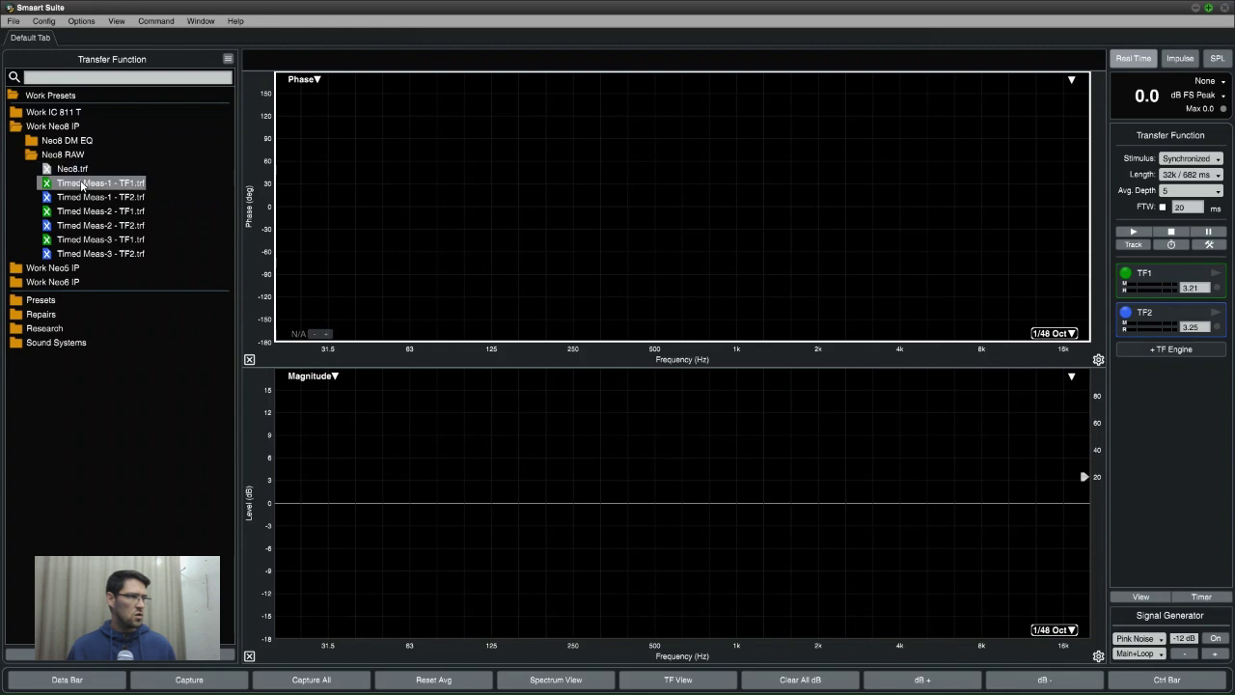
{"action": "left_click", "coordinate": [88, 197]}
{"action": "left_click", "coordinate": [89, 212]}
{"action": "left_click", "coordinate": [89, 226]}
{"action": "left_click", "coordinate": [89, 240]}
{"action": "left_click", "coordinate": [96, 255]}
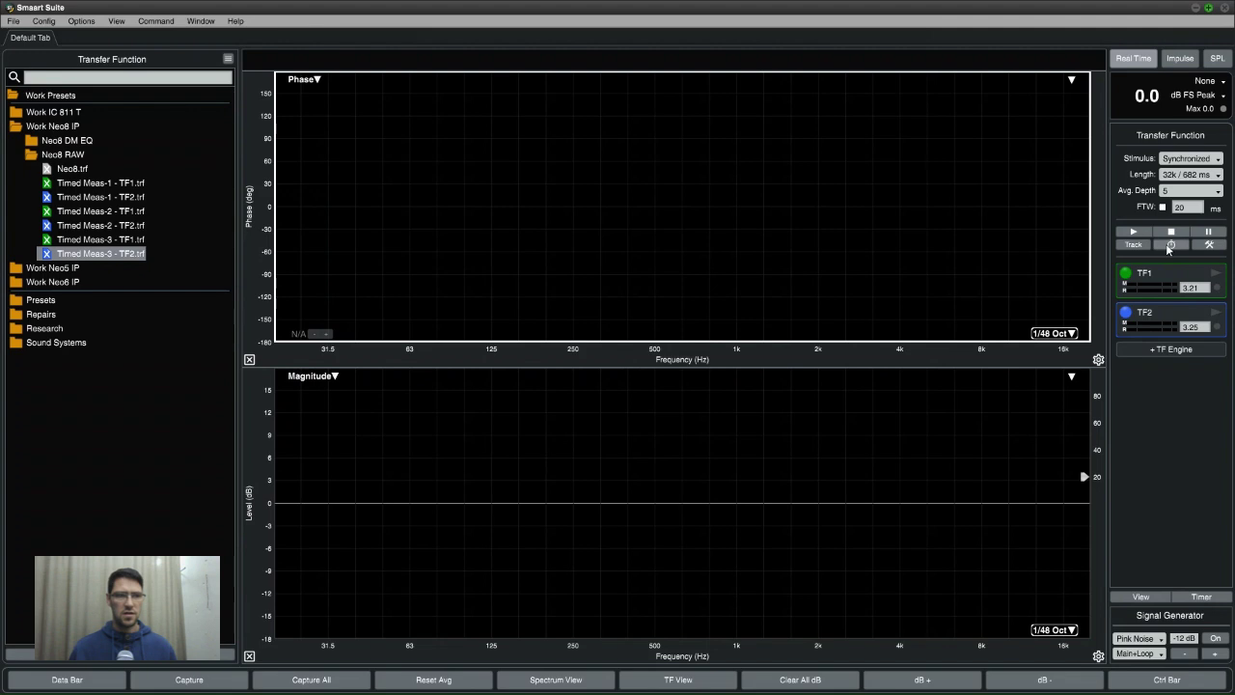
{"action": "left_click", "coordinate": [1201, 597]}
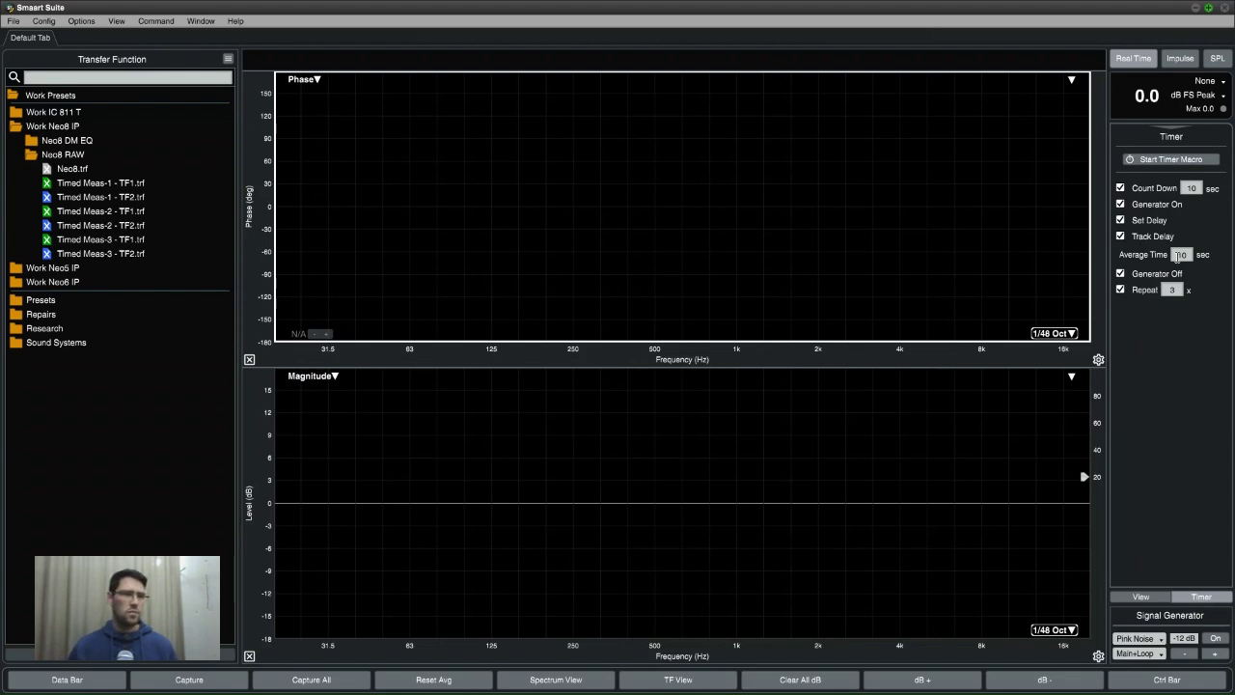
{"action": "left_click", "coordinate": [1214, 598]}
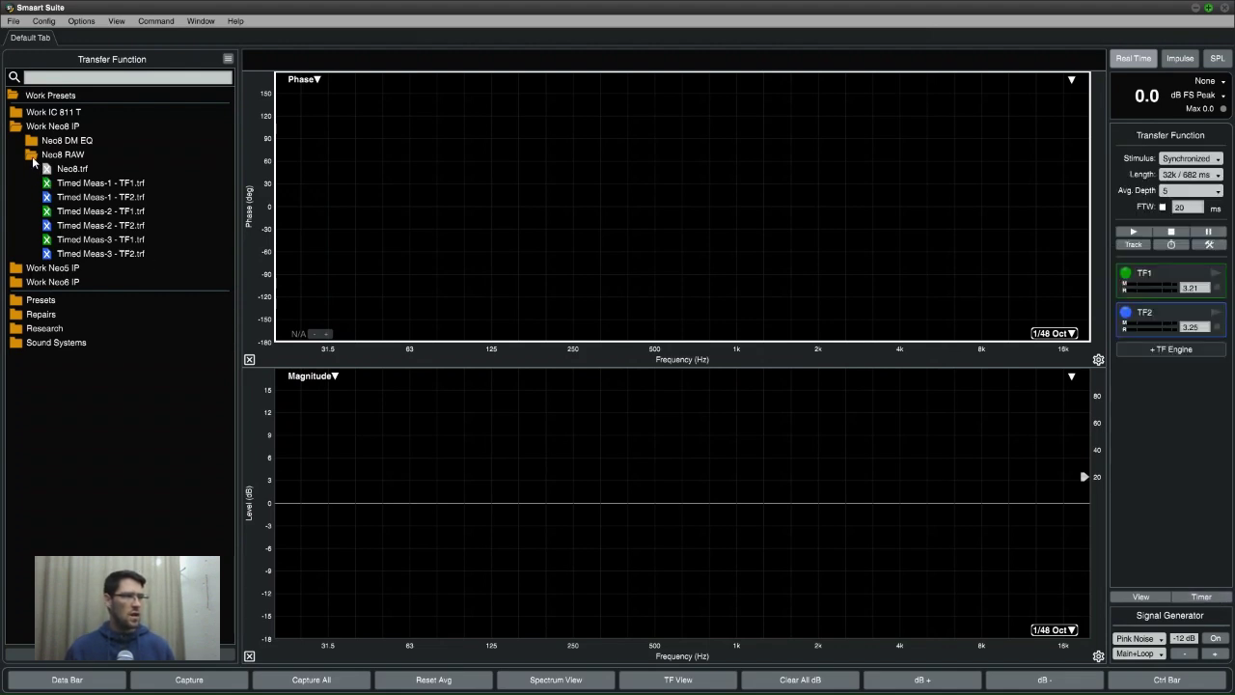
- Collapse Neo8 RAW and toggle Bypass EQ on and off to compare raw and EQ'd Neo8 responses
{"action": "left_click", "coordinate": [32, 155]}
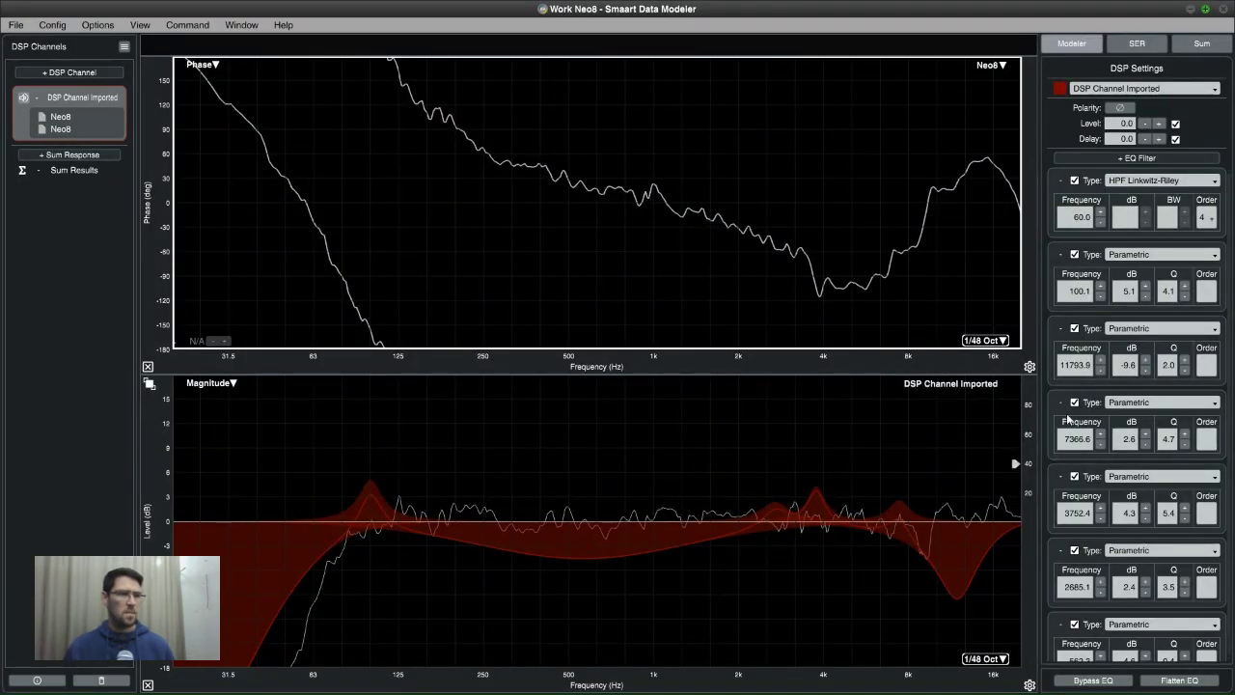
{"action": "scroll", "coordinate": [1075, 415], "scroll_direction": "down", "scroll_amount": 1}
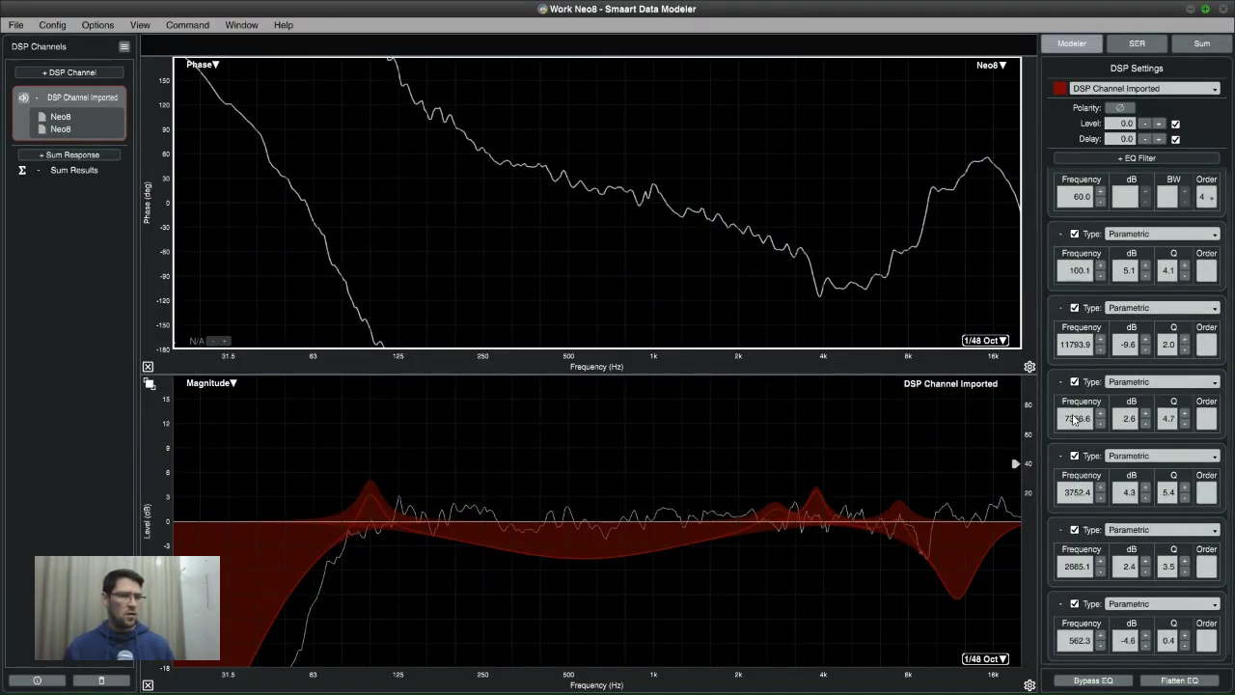
{"action": "left_click", "coordinate": [1107, 683]}
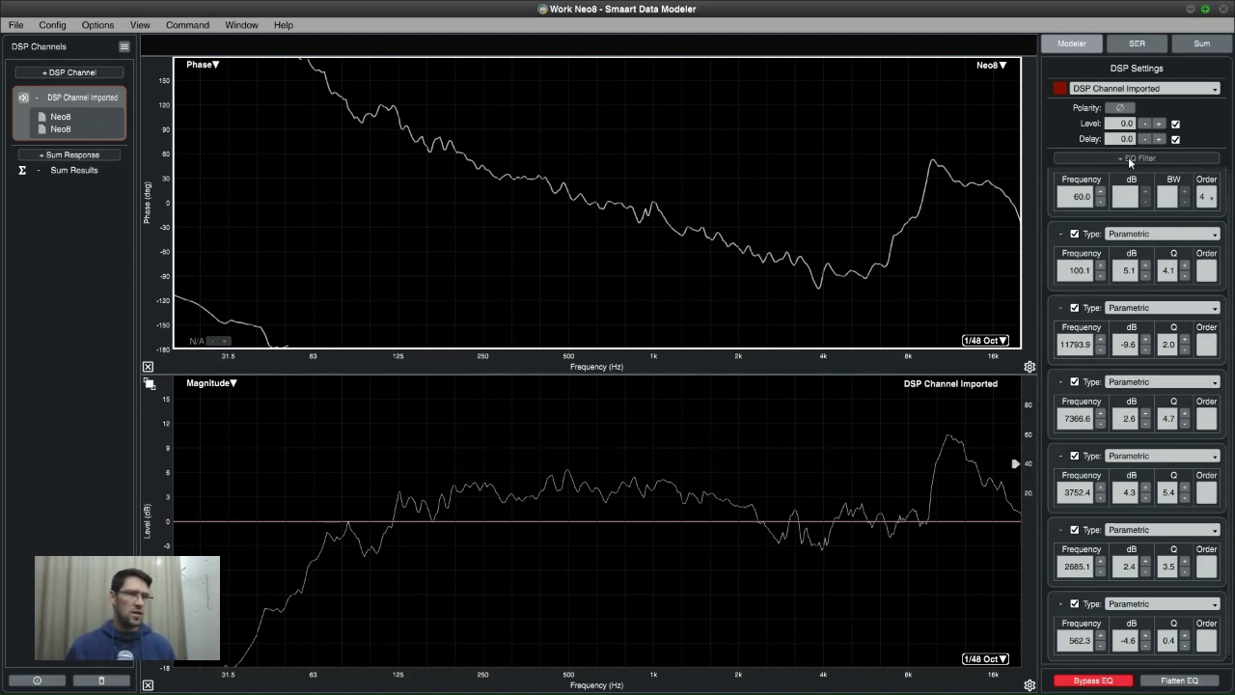
{"action": "left_click", "coordinate": [1105, 681]}
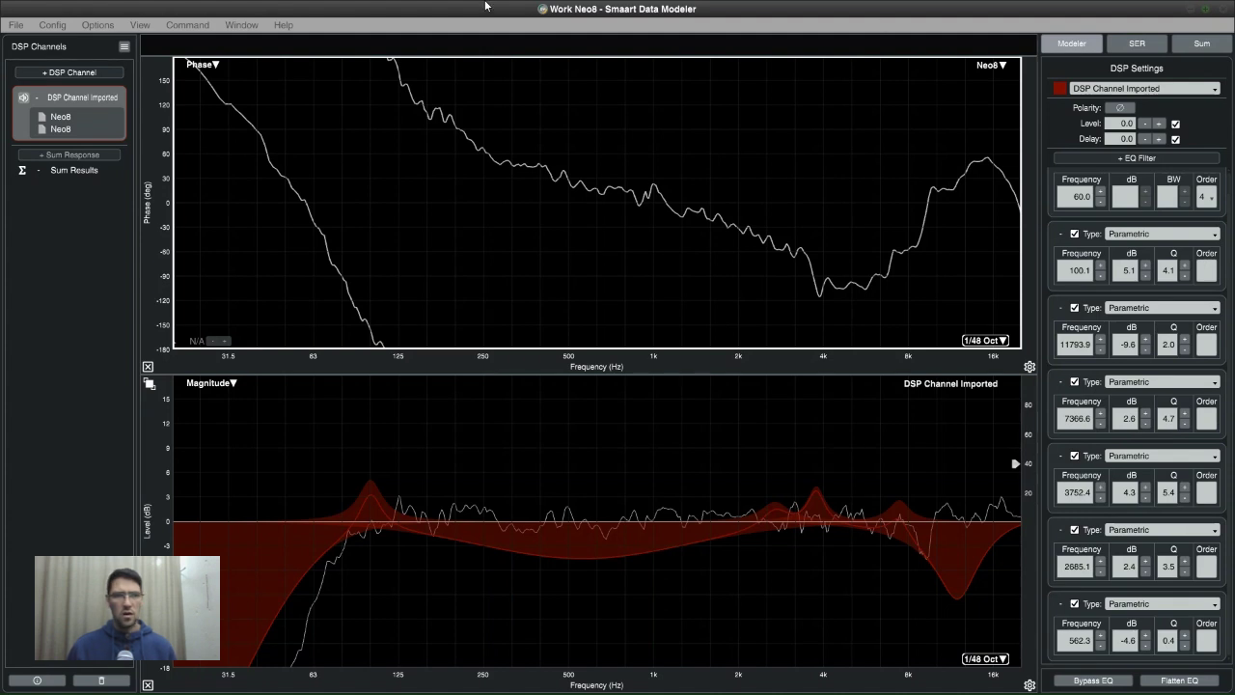
- Open the File export options for the Work Neo8 project, then dismiss the menus
{"action": "left_click", "coordinate": [16, 29]}
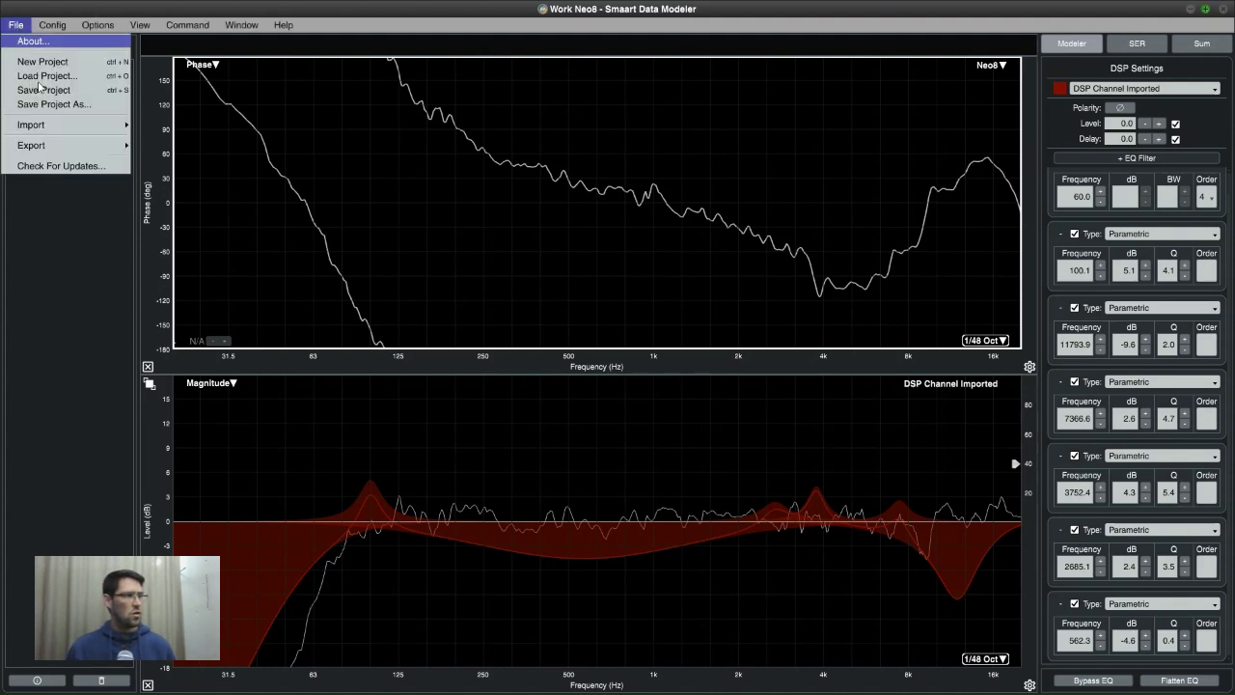
{"action": "mouse_move", "coordinate": [54, 150]}
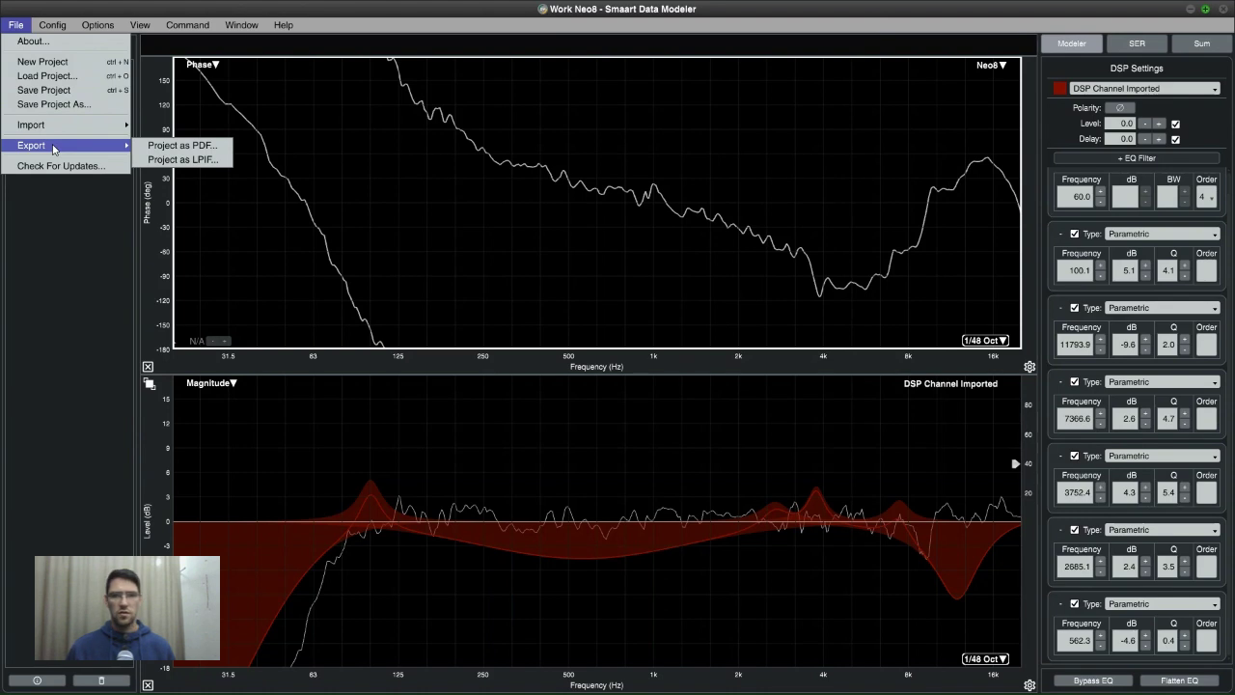
{"action": "key", "text": "Escape"}
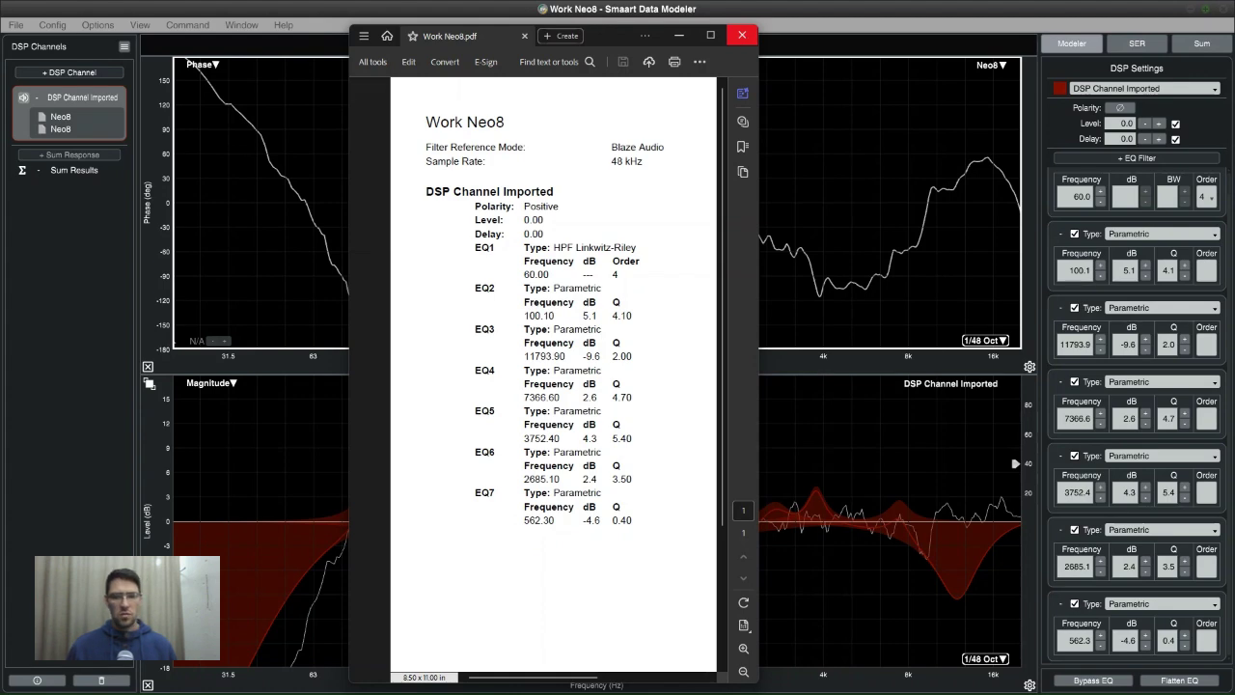
- Close the PDF report, expand Neo8 DM EQ and show all six Timed Meas traces
{"action": "left_click", "coordinate": [742, 35]}
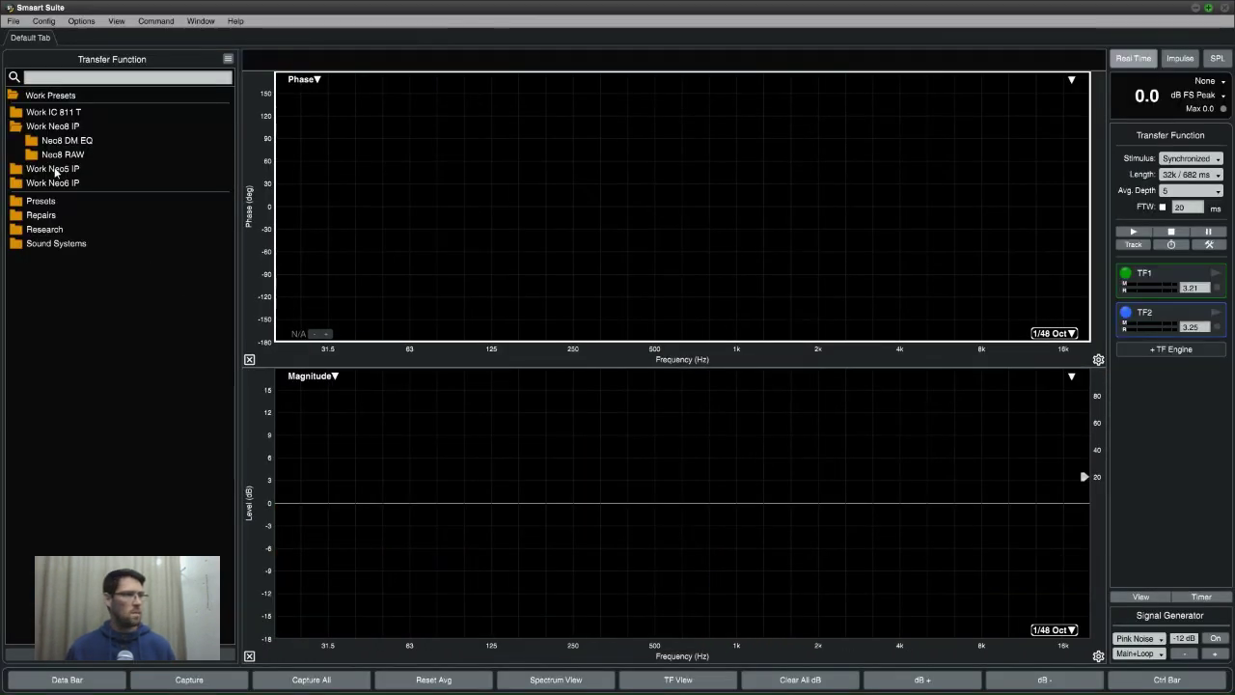
{"action": "left_click", "coordinate": [41, 143]}
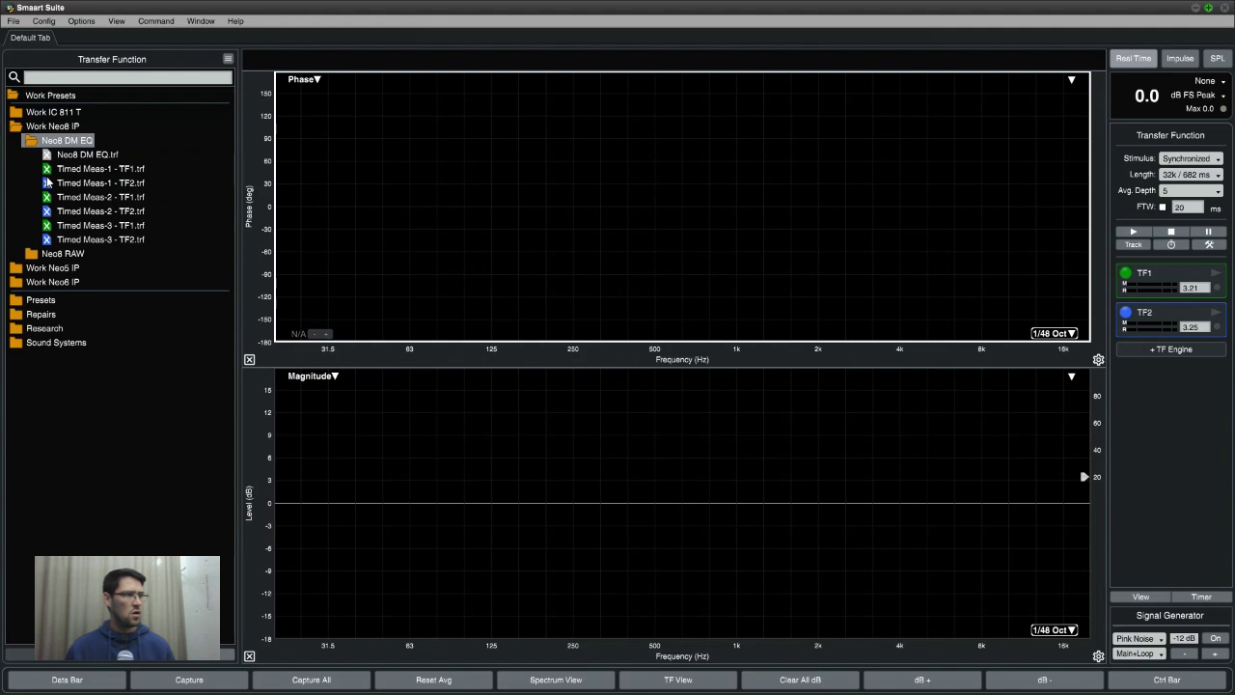
{"action": "left_click", "coordinate": [46, 169]}
{"action": "left_click", "coordinate": [46, 183]}
{"action": "left_click", "coordinate": [46, 197]}
{"action": "left_click", "coordinate": [46, 210]}
{"action": "left_click", "coordinate": [47, 225]}
{"action": "left_click", "coordinate": [46, 239]}
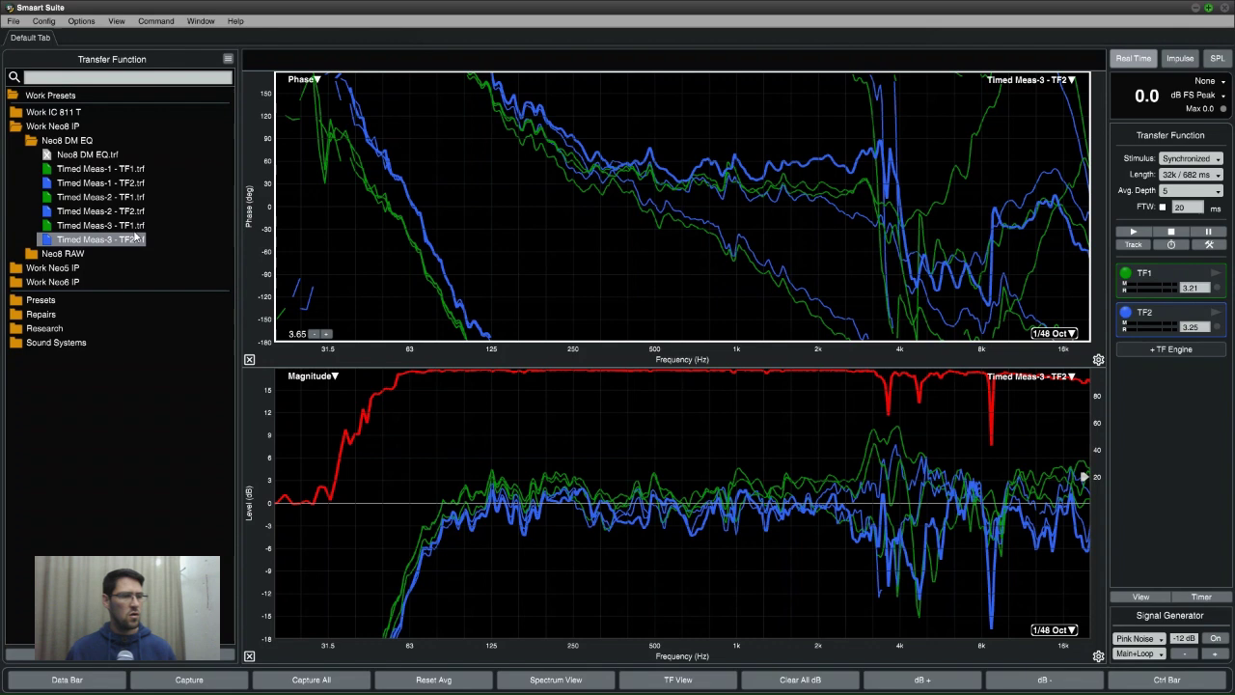
- Hide the six Timed Meas TF1/TF2 traces again
{"action": "left_click", "coordinate": [46, 169]}
{"action": "left_click", "coordinate": [46, 183]}
{"action": "left_click", "coordinate": [46, 197]}
{"action": "left_click", "coordinate": [46, 211]}
{"action": "left_click", "coordinate": [46, 225]}
{"action": "left_click", "coordinate": [47, 240]}
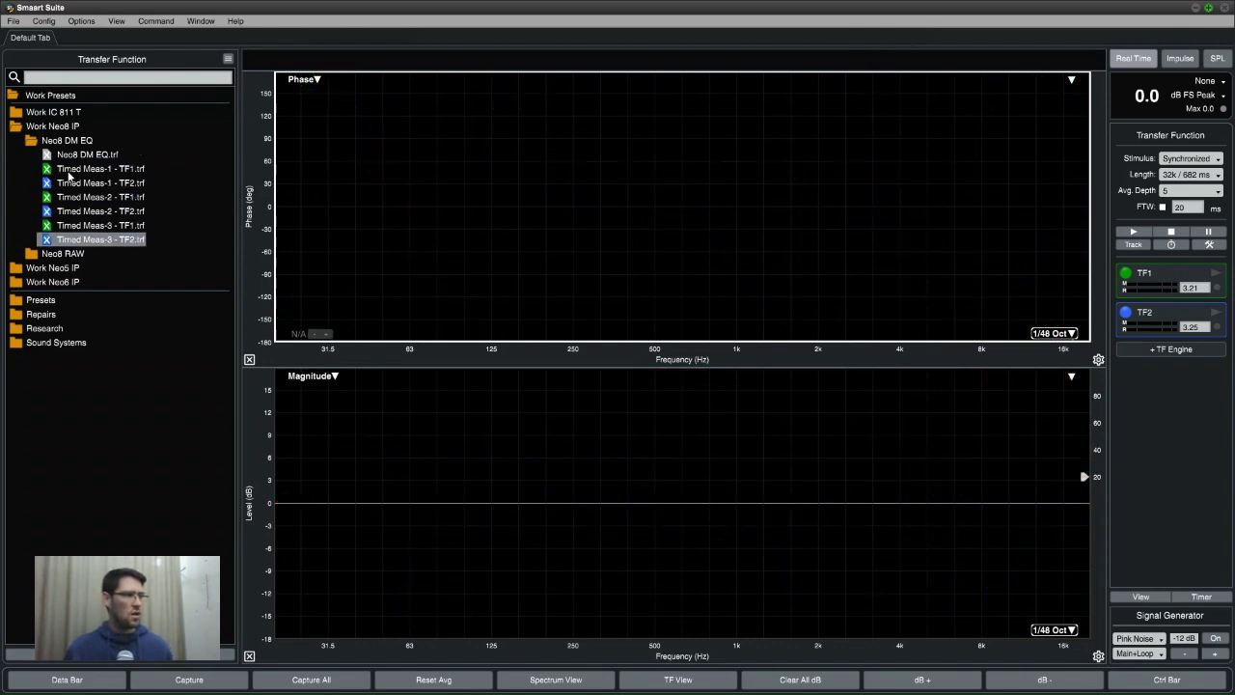
- Try averaging the six selected measurements, cancel, and display the Neo8 DM EQ trace instead
{"action": "left_click", "coordinate": [69, 173], "text": "shift"}
{"action": "right_click", "coordinate": [69, 174]}
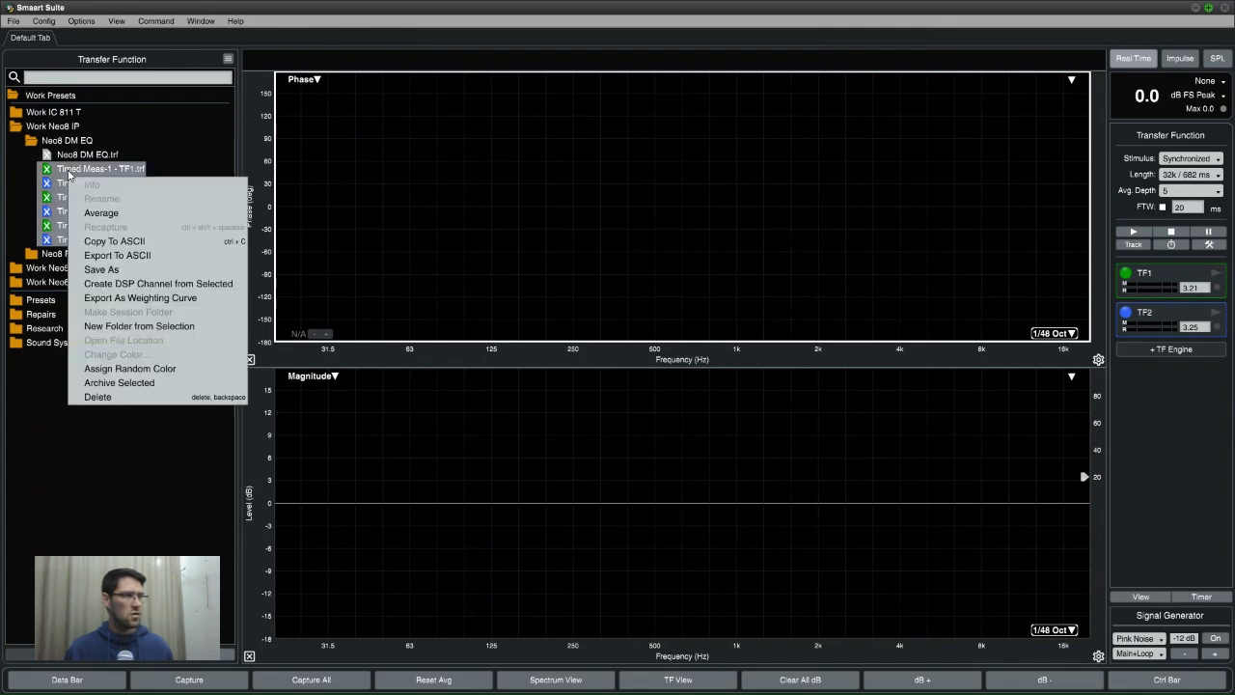
{"action": "left_click", "coordinate": [105, 216]}
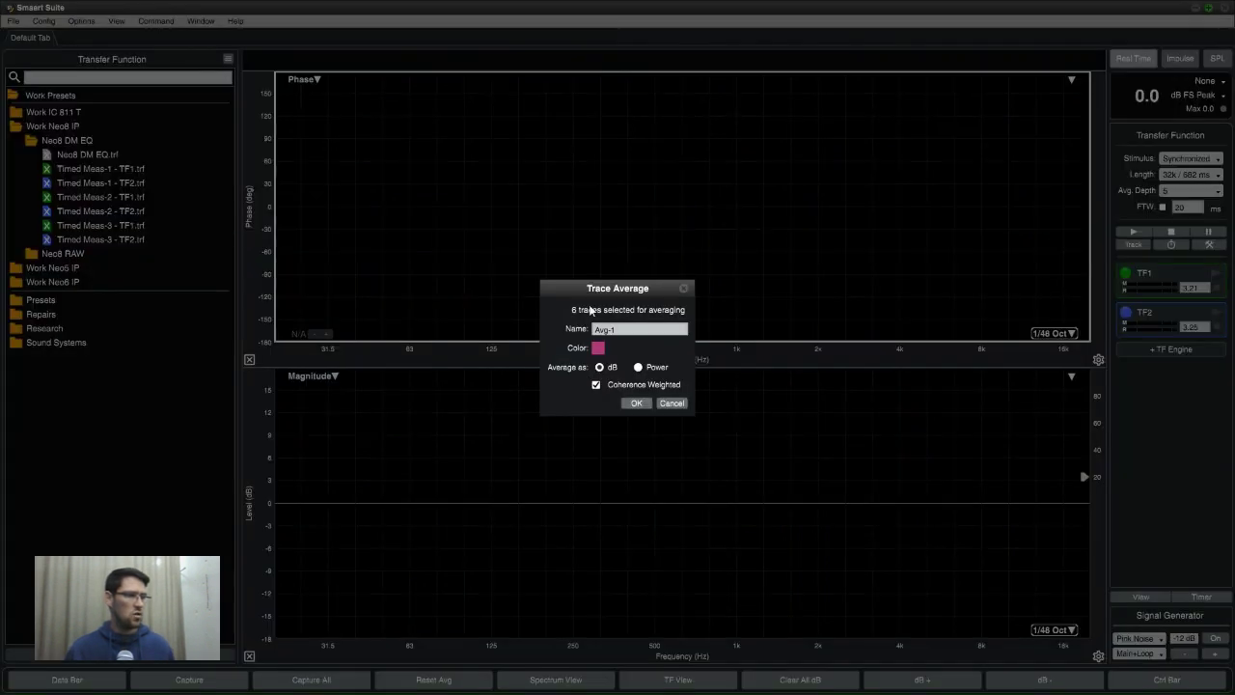
{"action": "left_click", "coordinate": [676, 290]}
{"action": "left_click", "coordinate": [58, 155]}
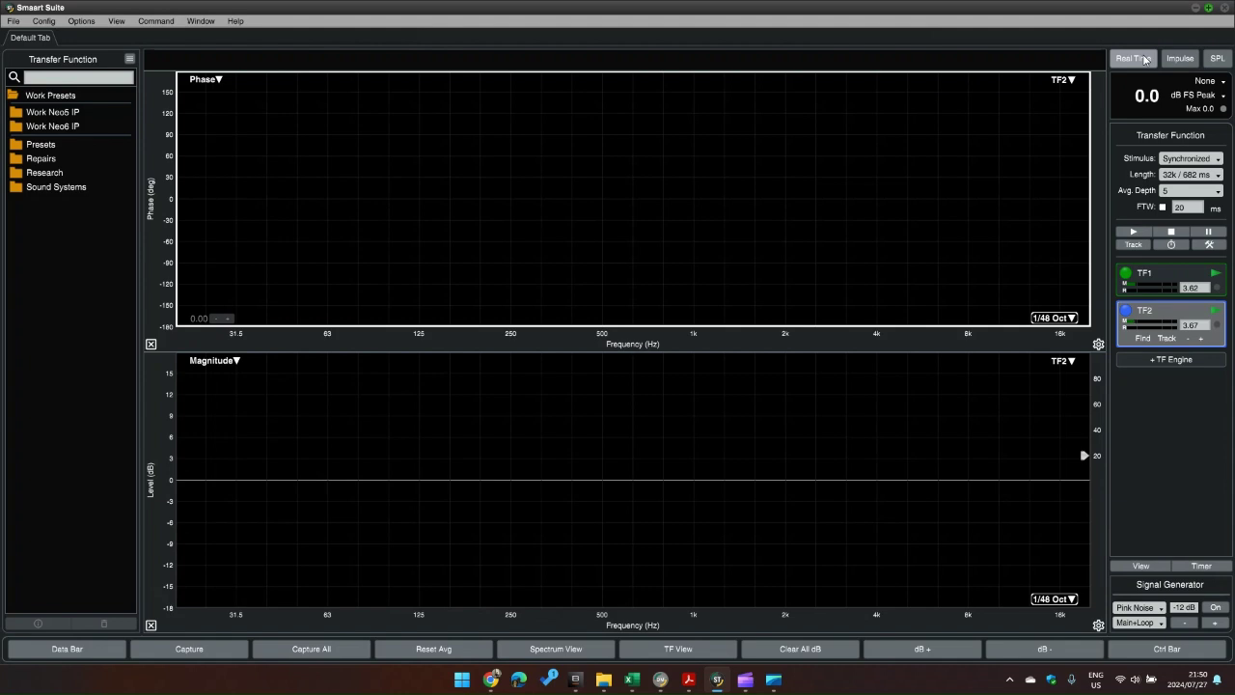
{"action": "left_click", "coordinate": [25, 114]}
{"action": "left_click", "coordinate": [36, 129]}
{"action": "left_click", "coordinate": [54, 141]}
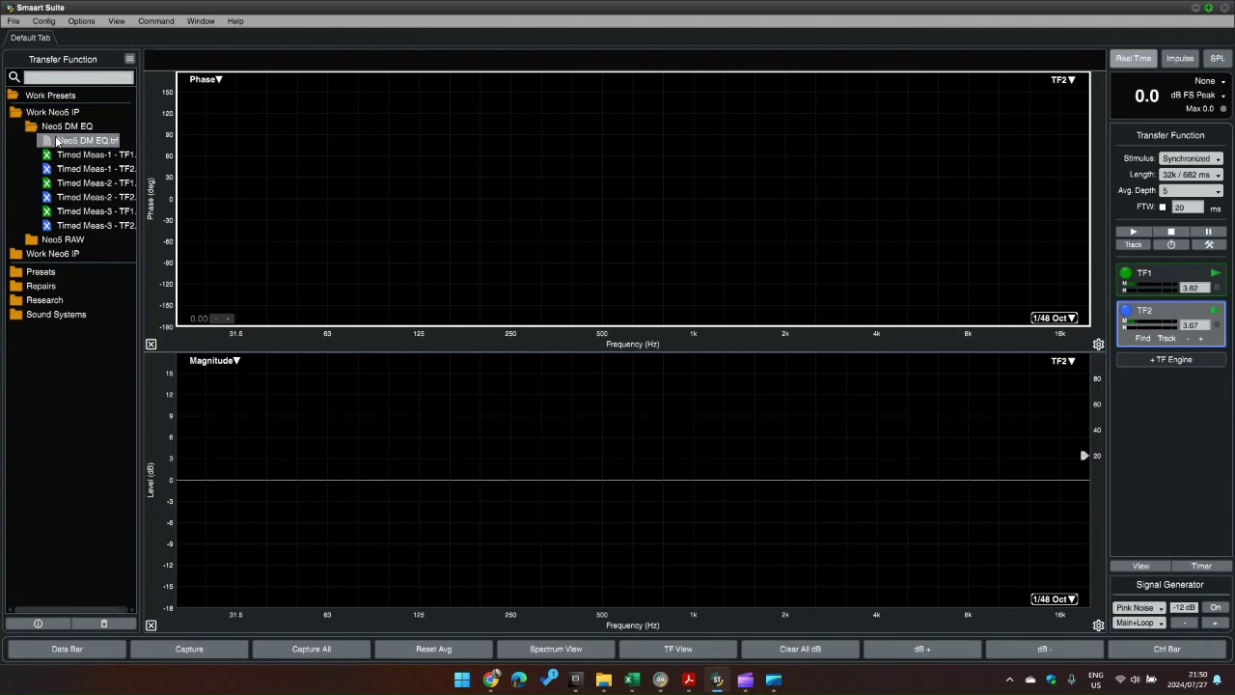
{"action": "left_click", "coordinate": [29, 254]}
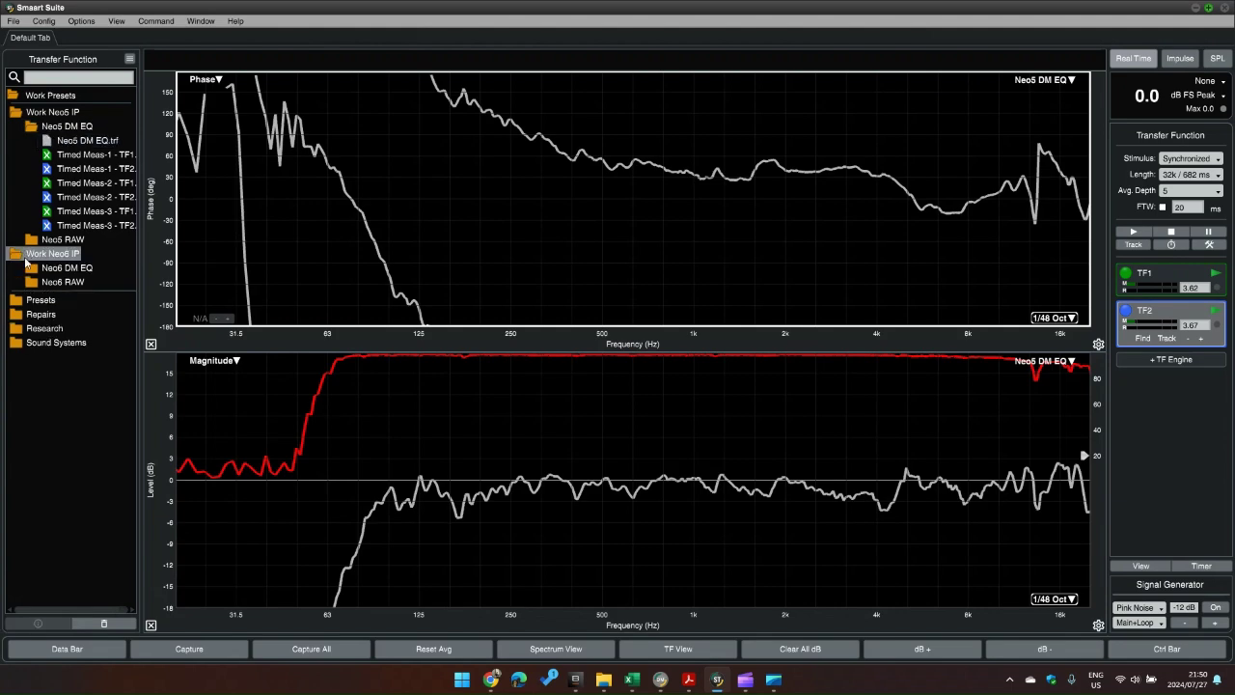
{"action": "left_click", "coordinate": [35, 269]}
{"action": "left_click", "coordinate": [44, 280]}
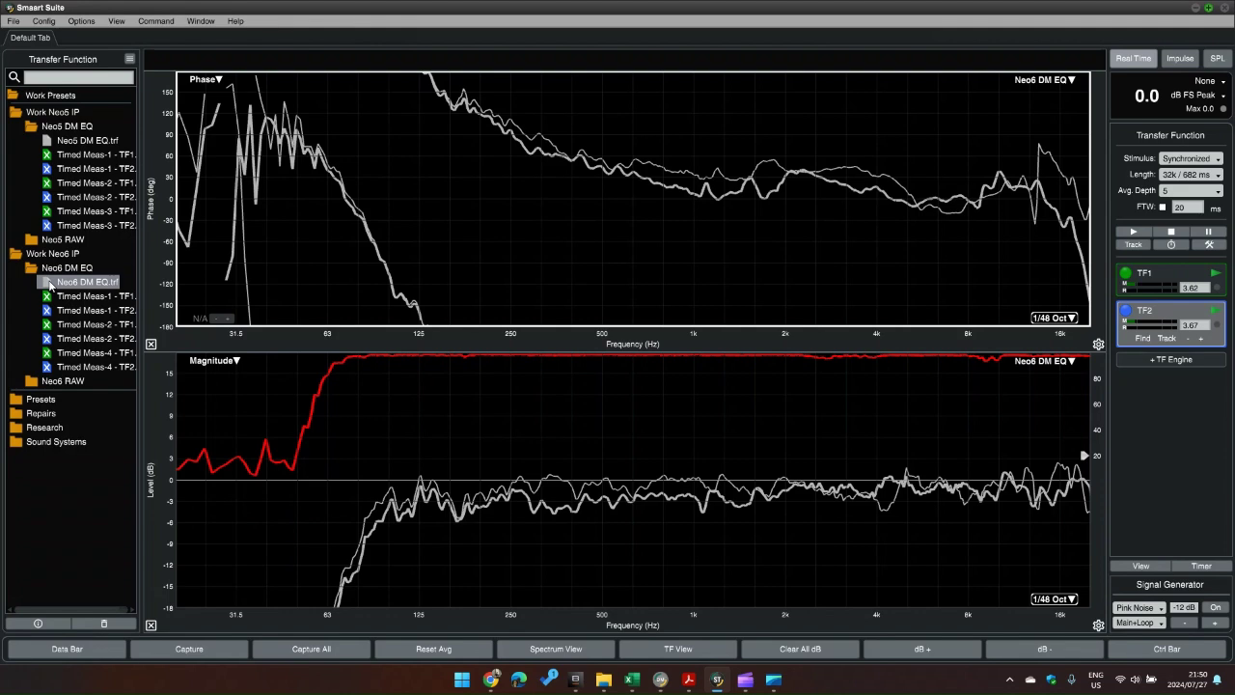
{"action": "left_click", "coordinate": [50, 283]}
{"action": "left_click", "coordinate": [29, 268]}
{"action": "left_click", "coordinate": [17, 256]}
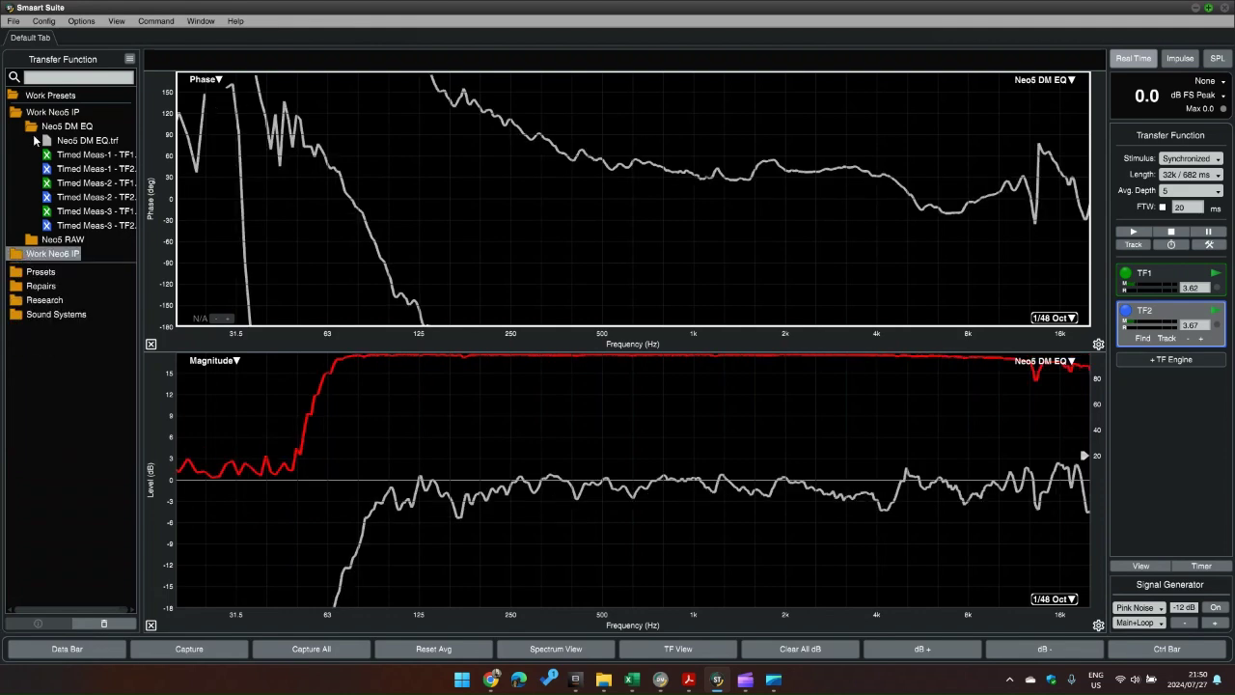
{"action": "left_click", "coordinate": [33, 127]}
{"action": "left_click", "coordinate": [16, 114]}
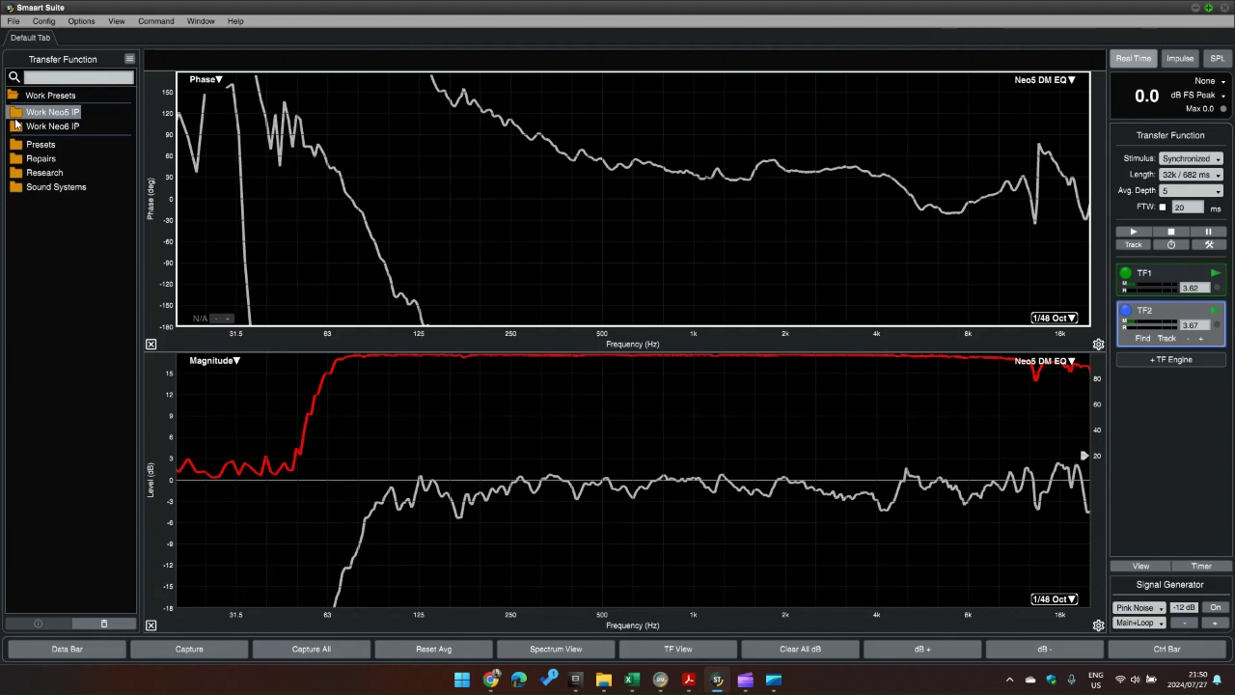
{"action": "left_click", "coordinate": [17, 123]}
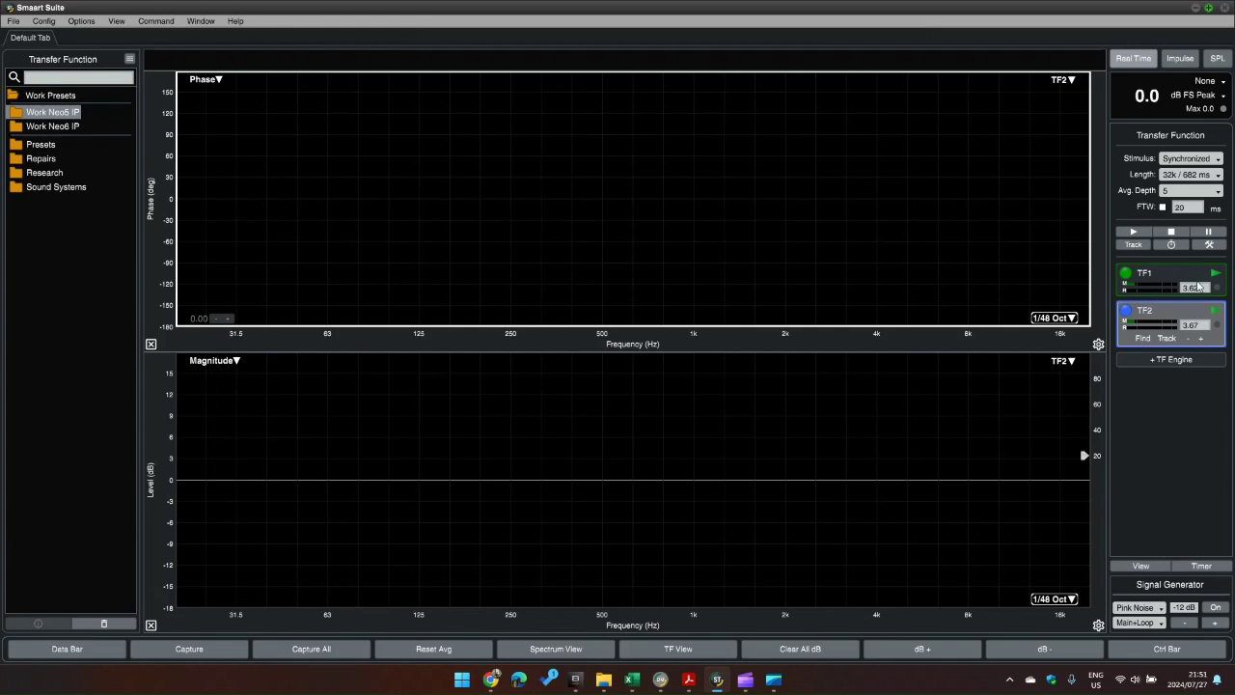
- Adjust the Average Time in the Timer panel, then return to Transfer Function controls
{"action": "left_click", "coordinate": [1202, 566]}
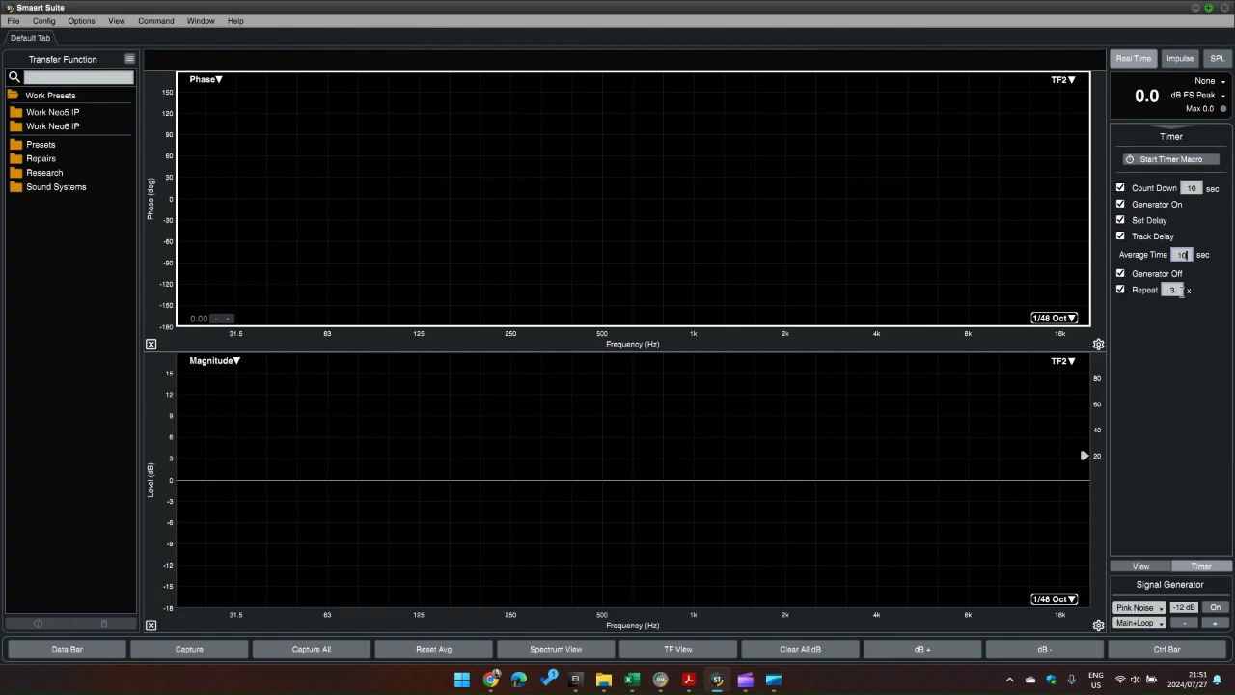
{"action": "left_click", "coordinate": [1210, 567]}
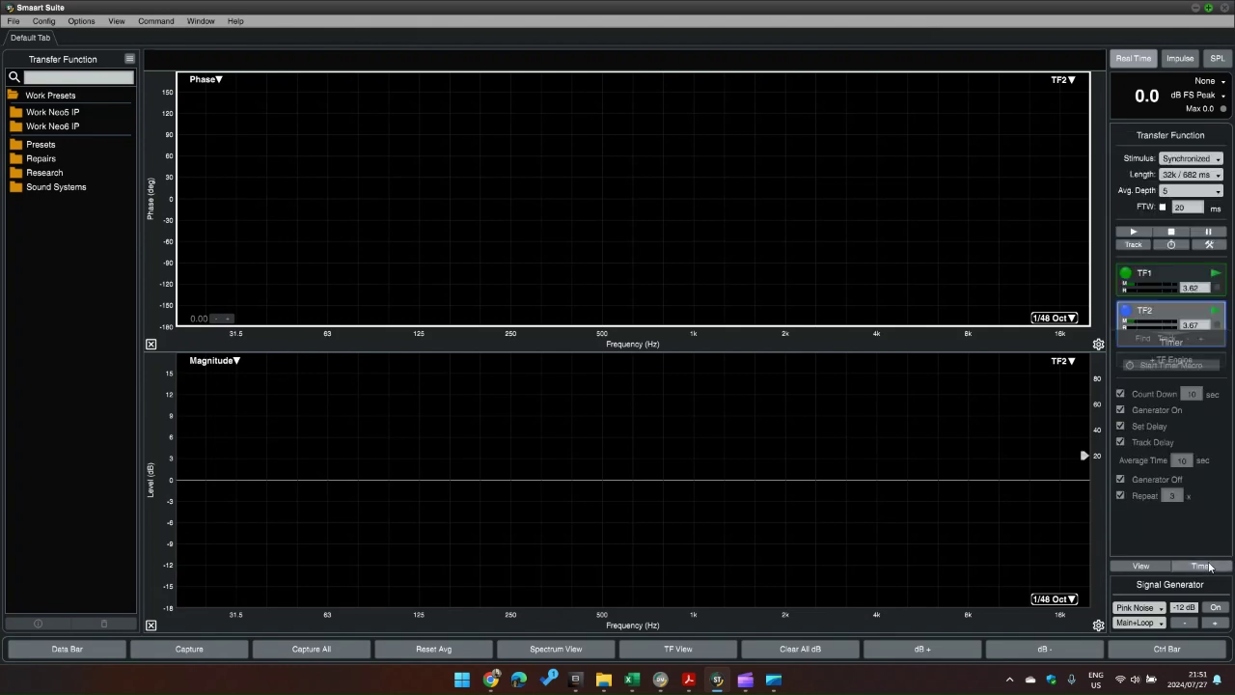
- Run the timed measurement with pink noise, producing Timed Meas-1 to 3 under Work Presets
{"action": "left_click", "coordinate": [1171, 246]}
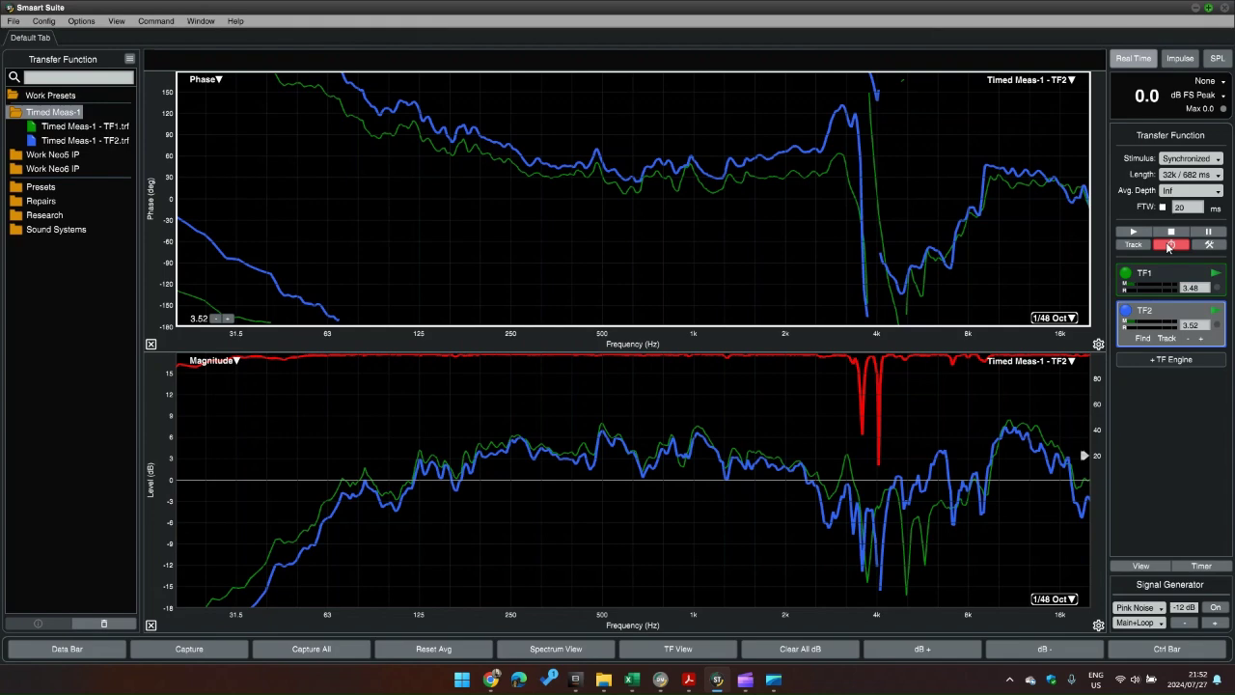
{"action": "left_click", "coordinate": [1168, 246]}
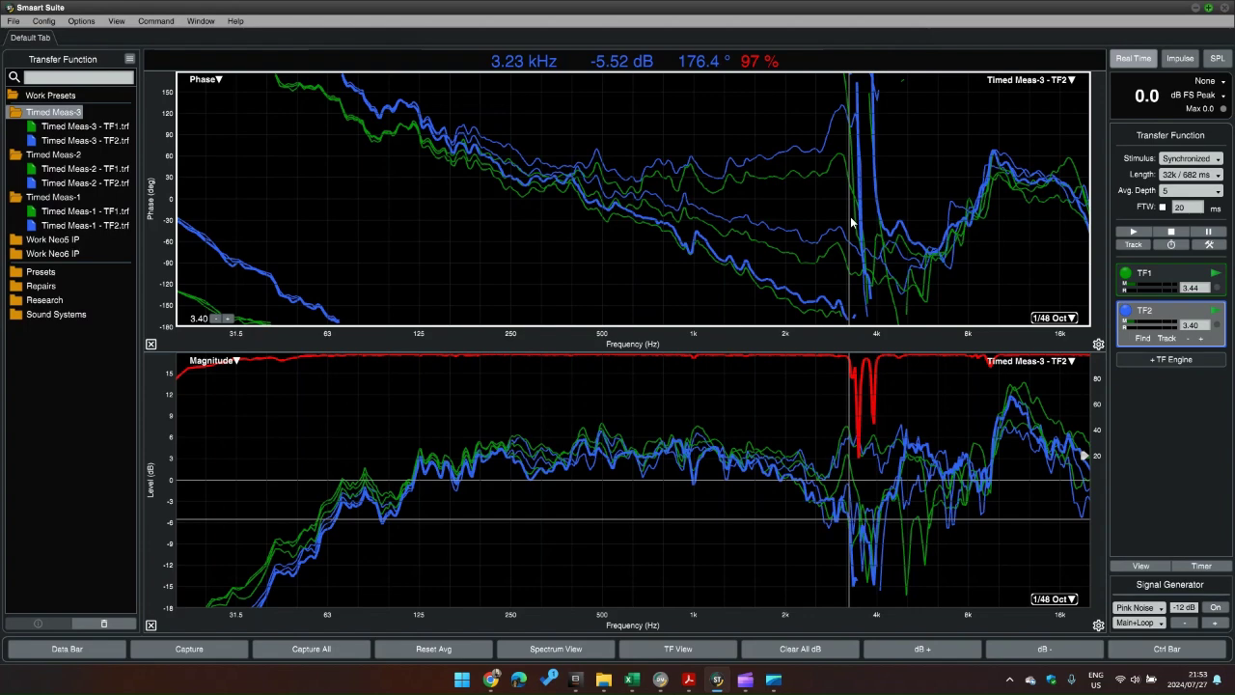
- Move the Timed Meas-1 and -3 traces into Timed Meas-2 and delete the emptied folders
{"action": "left_click", "coordinate": [102, 209]}
{"action": "left_click", "coordinate": [101, 226], "text": "shift"}
{"action": "mouse_move", "coordinate": [100, 226]}
{"action": "left_mouse_down"}
{"action": "mouse_move", "coordinate": [96, 179]}
{"action": "mouse_move", "coordinate": [98, 222]}
{"action": "left_mouse_up"}
{"action": "left_click", "coordinate": [95, 129]}
{"action": "left_click", "coordinate": [66, 114]}
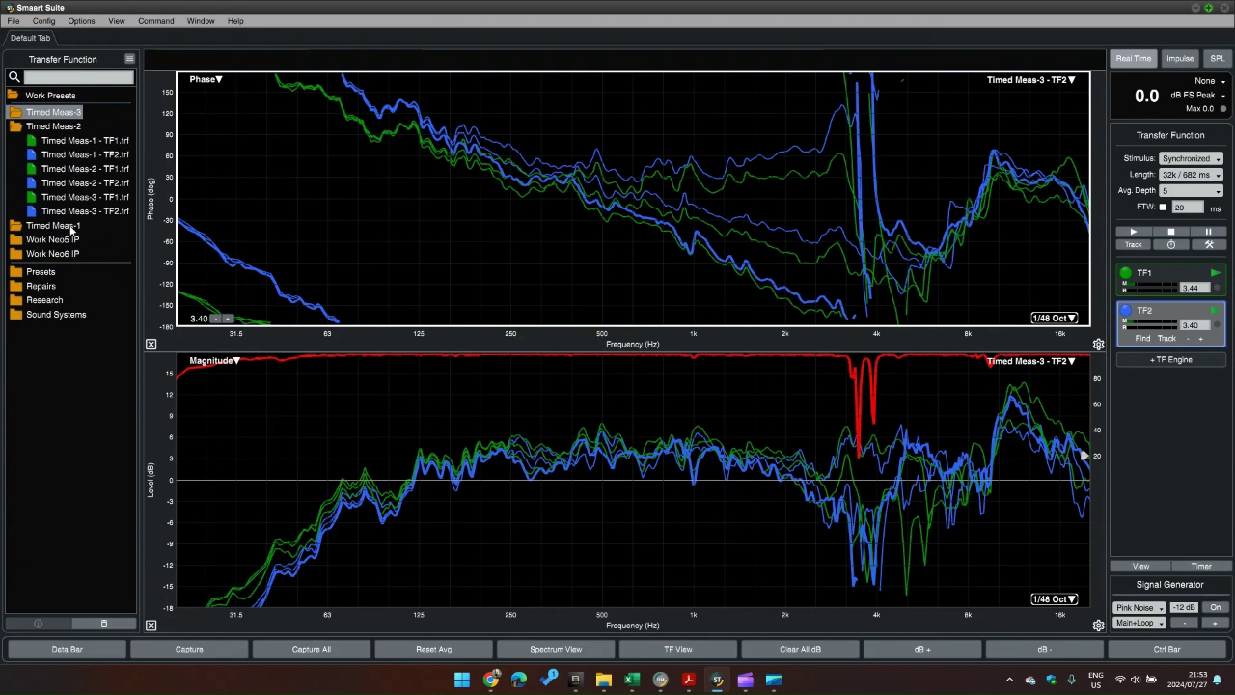
{"action": "key", "text": "Delete"}
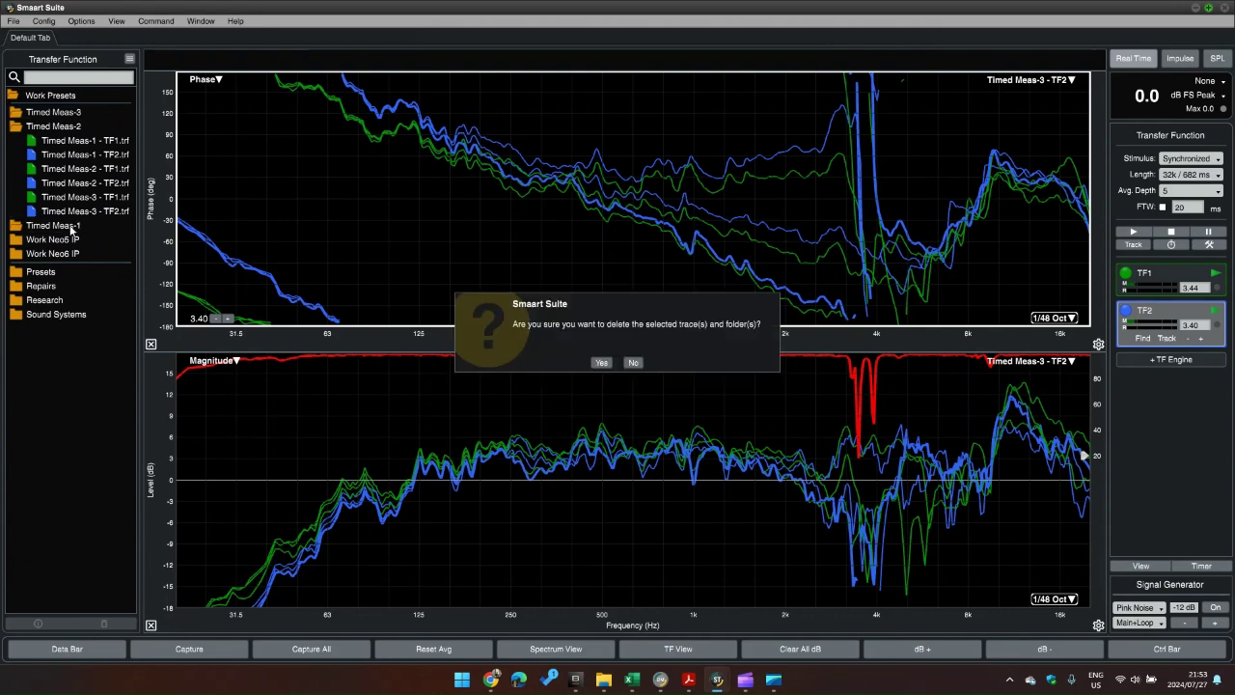
{"action": "key", "text": "Return"}
- Rename the Timed Meas-2 folder to 'Neo8 RAW'
{"action": "left_click", "coordinate": [56, 114]}
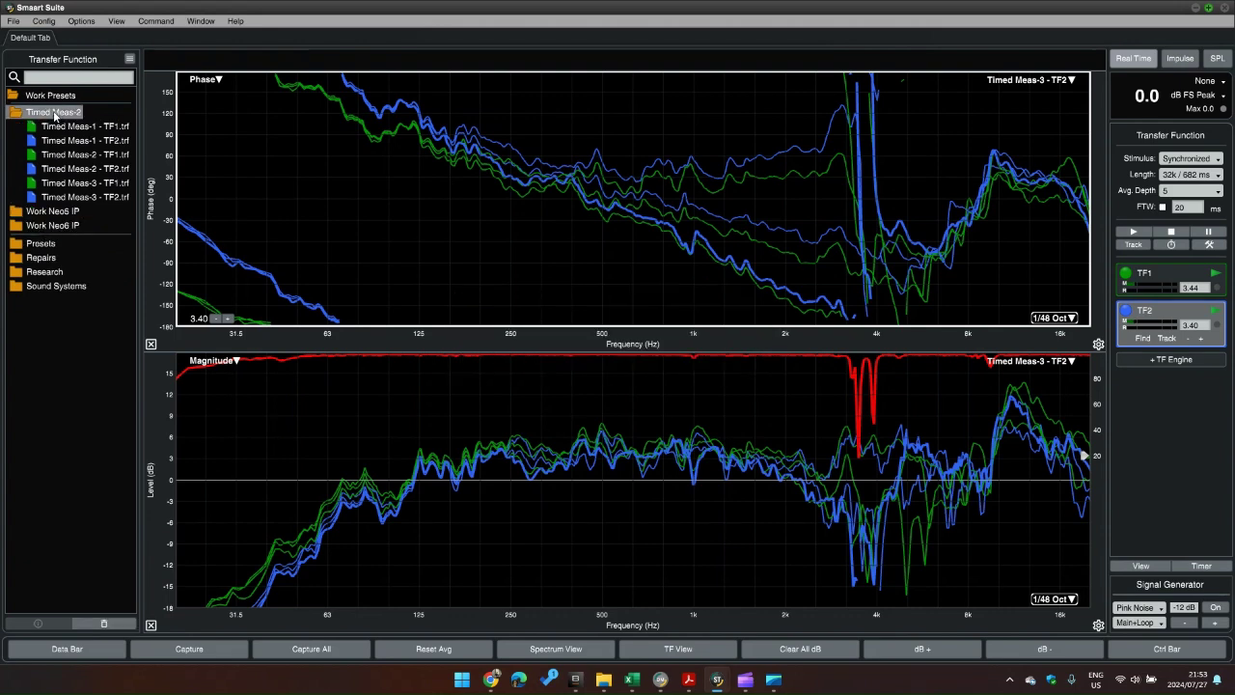
{"action": "right_click", "coordinate": [56, 114]}
{"action": "left_click", "coordinate": [84, 145]}
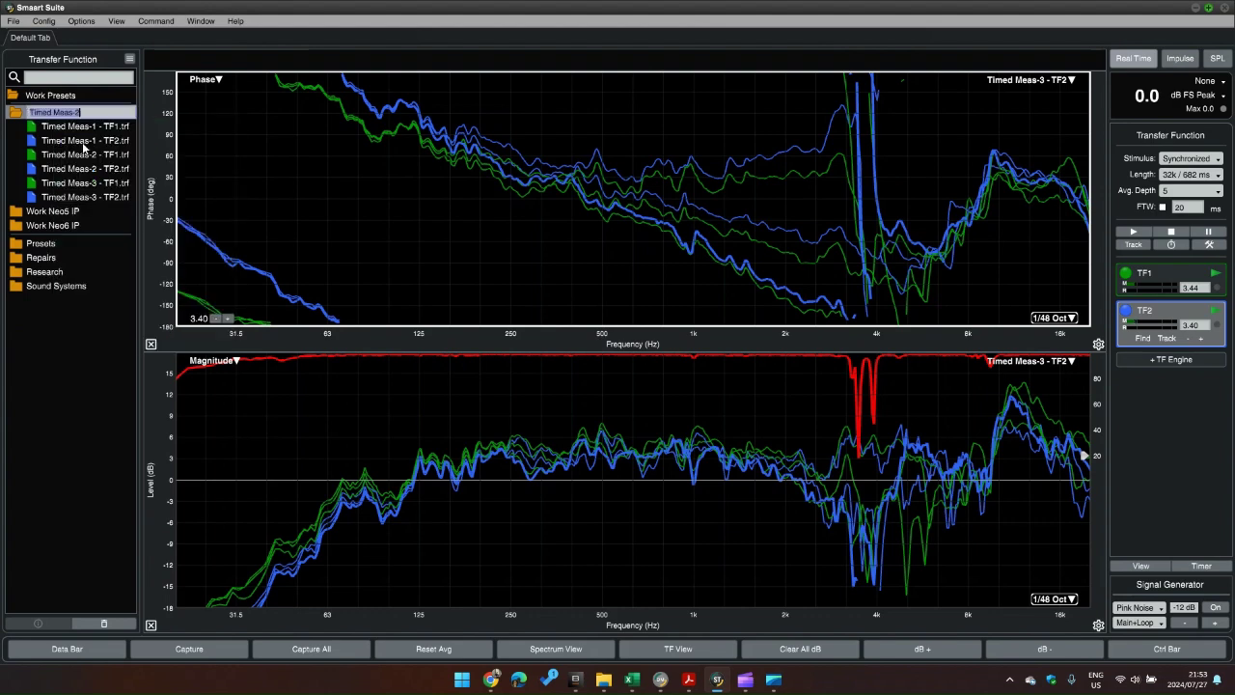
{"action": "key", "text": "Return"}
{"action": "type", "text": "Neo"}
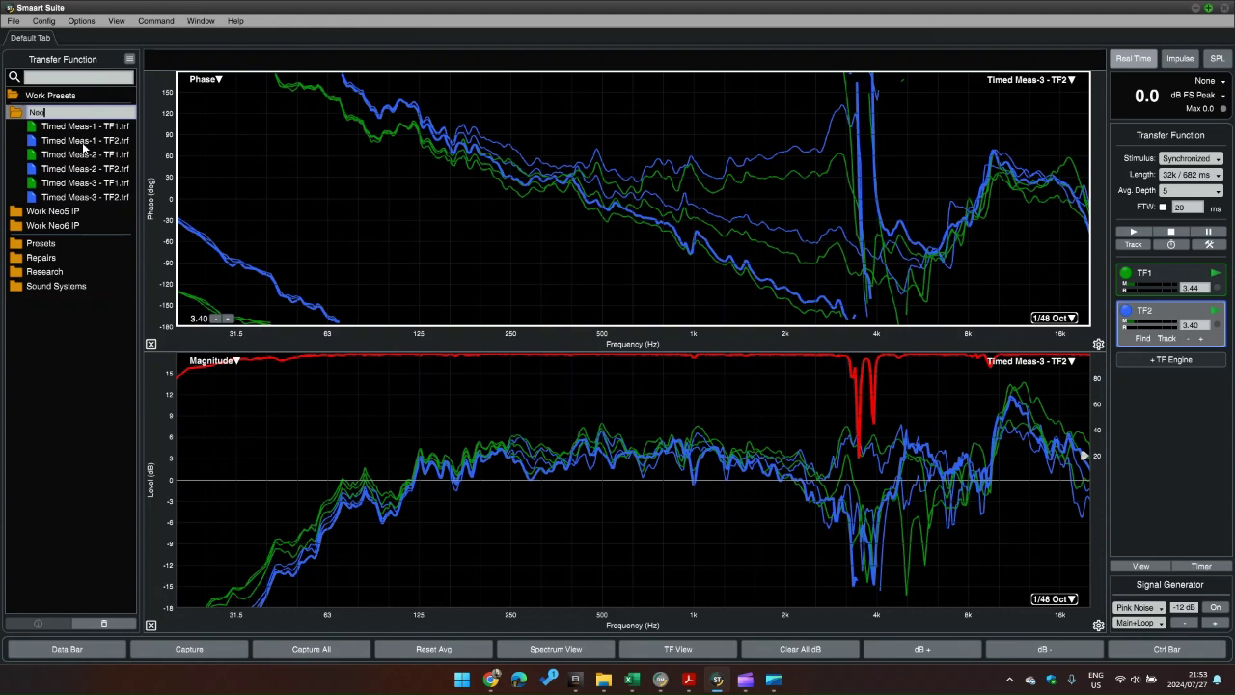
{"action": "type", "text": "8 RAW"}
{"action": "key", "text": "Return"}
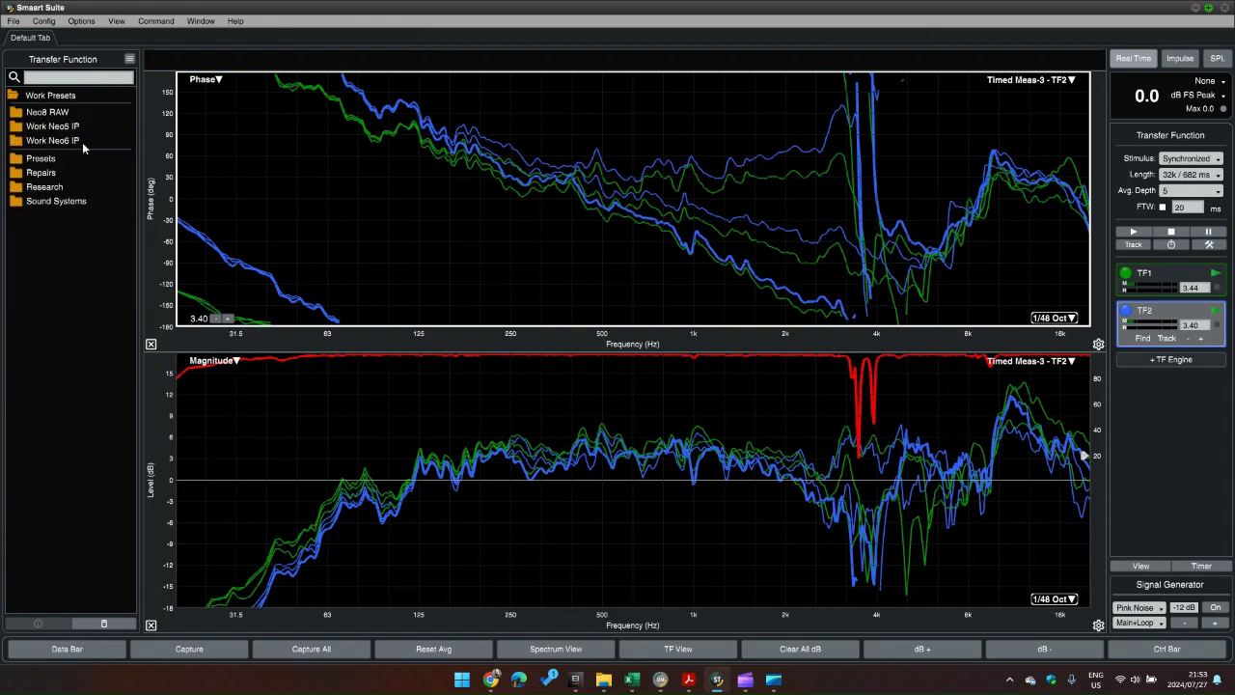
- Average all six Neo8 RAW traces into a new trace named 'Neo8'
{"action": "left_click", "coordinate": [14, 112]}
{"action": "left_click", "coordinate": [35, 127]}
{"action": "left_click", "coordinate": [72, 198], "text": "shift"}
{"action": "right_click", "coordinate": [73, 198]}
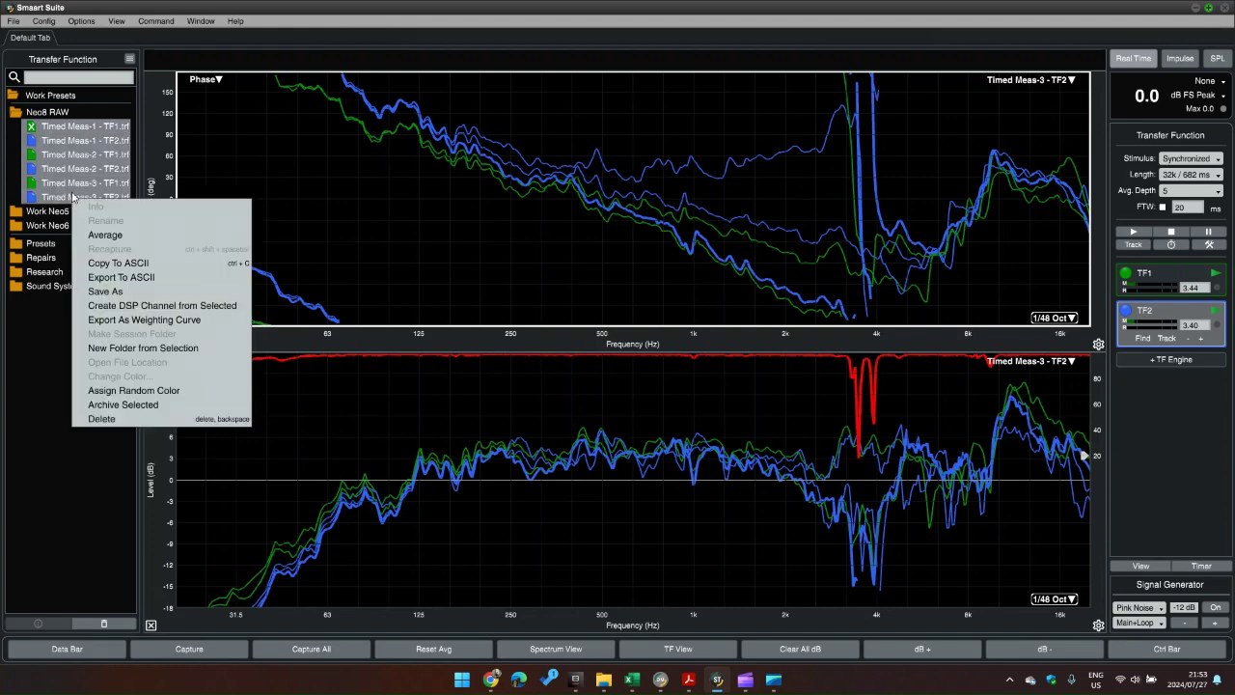
{"action": "left_click", "coordinate": [101, 232]}
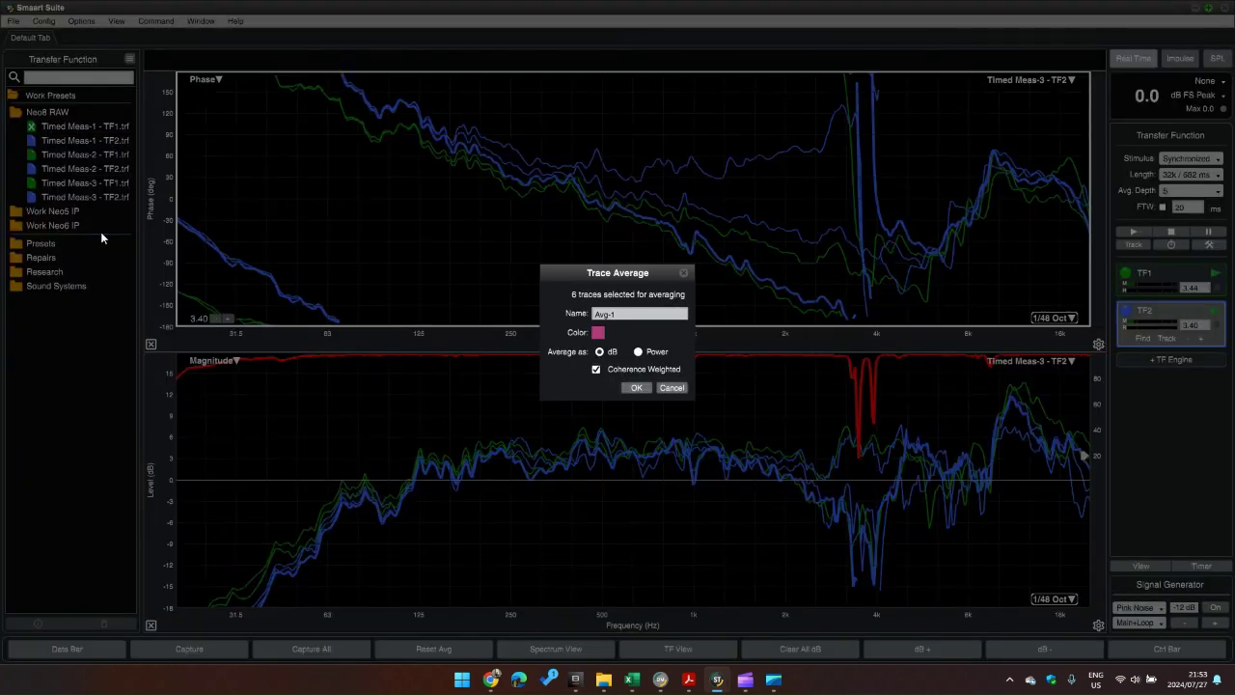
{"action": "double_click", "coordinate": [626, 315]}
{"action": "type", "text": "Neo"}
{"action": "key", "text": "BackSpace"}
{"action": "key", "text": "Num_Lock"}
{"action": "key", "text": "Num_Lock"}
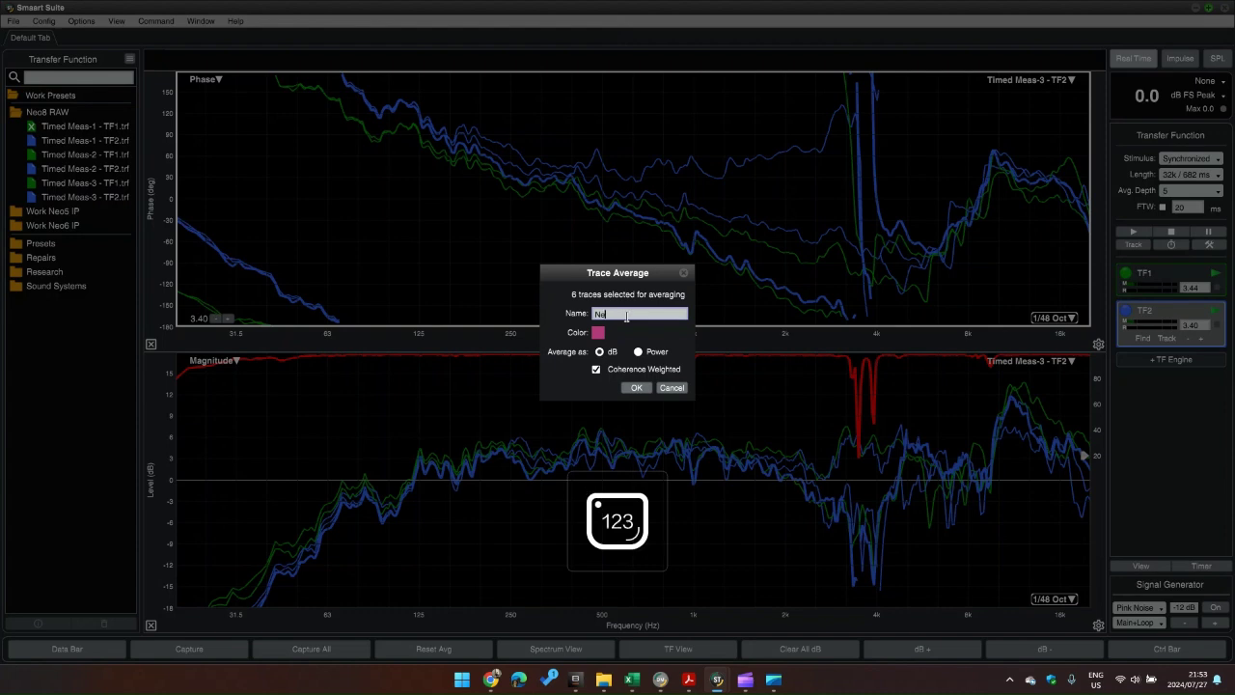
{"action": "type", "text": "o8"}
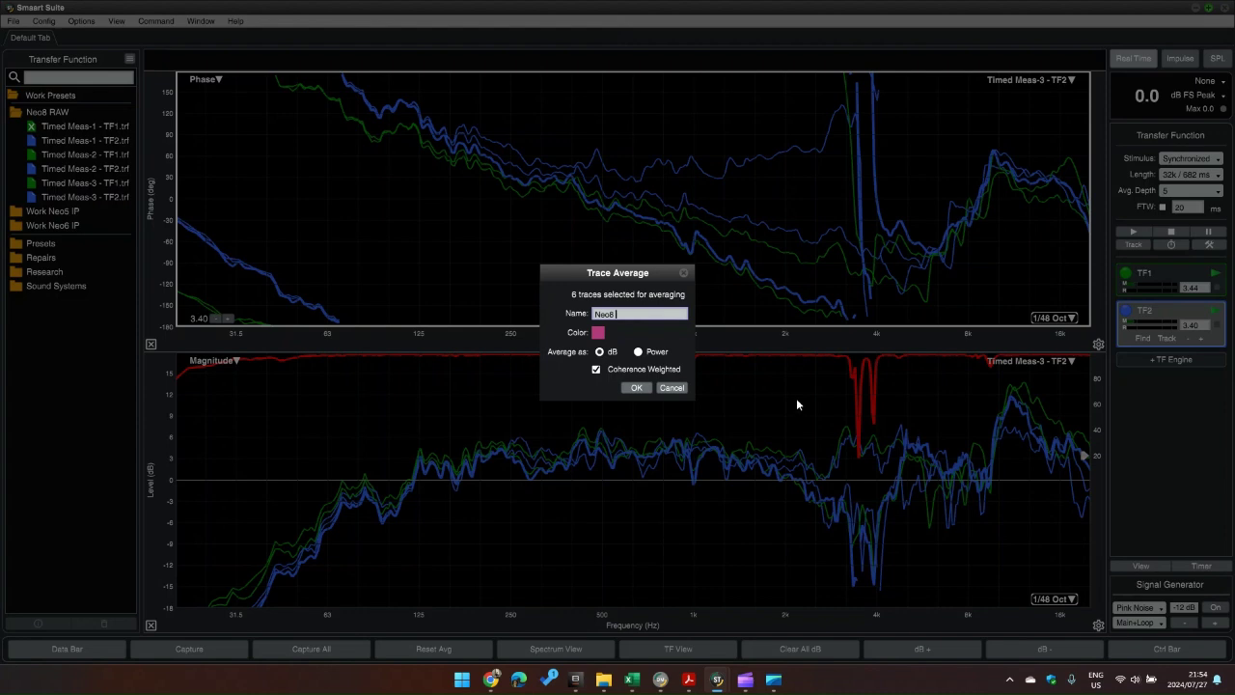
- Set the Neo8 average colour to grey B4B4B4, apply it, and create the trace
{"action": "left_click", "coordinate": [599, 332]}
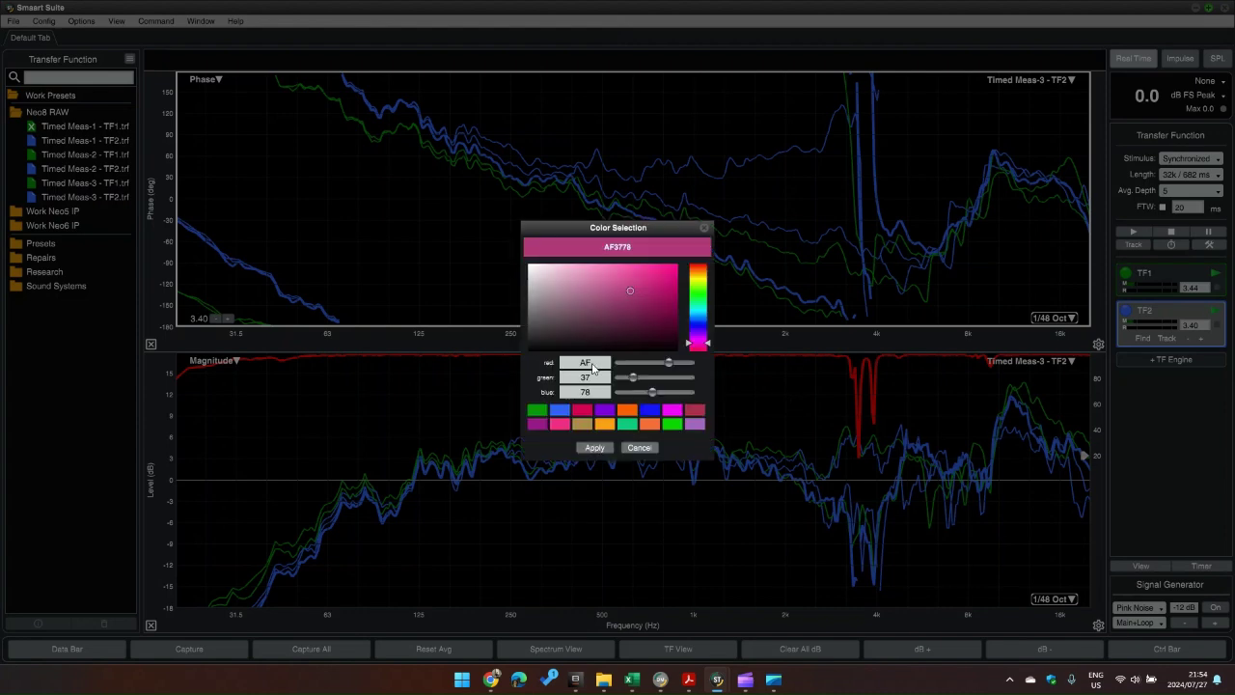
{"action": "double_click", "coordinate": [590, 362]}
{"action": "type", "text": "b4"}
{"action": "key", "text": "Tab"}
{"action": "type", "text": "b4"}
{"action": "key", "text": "Tab"}
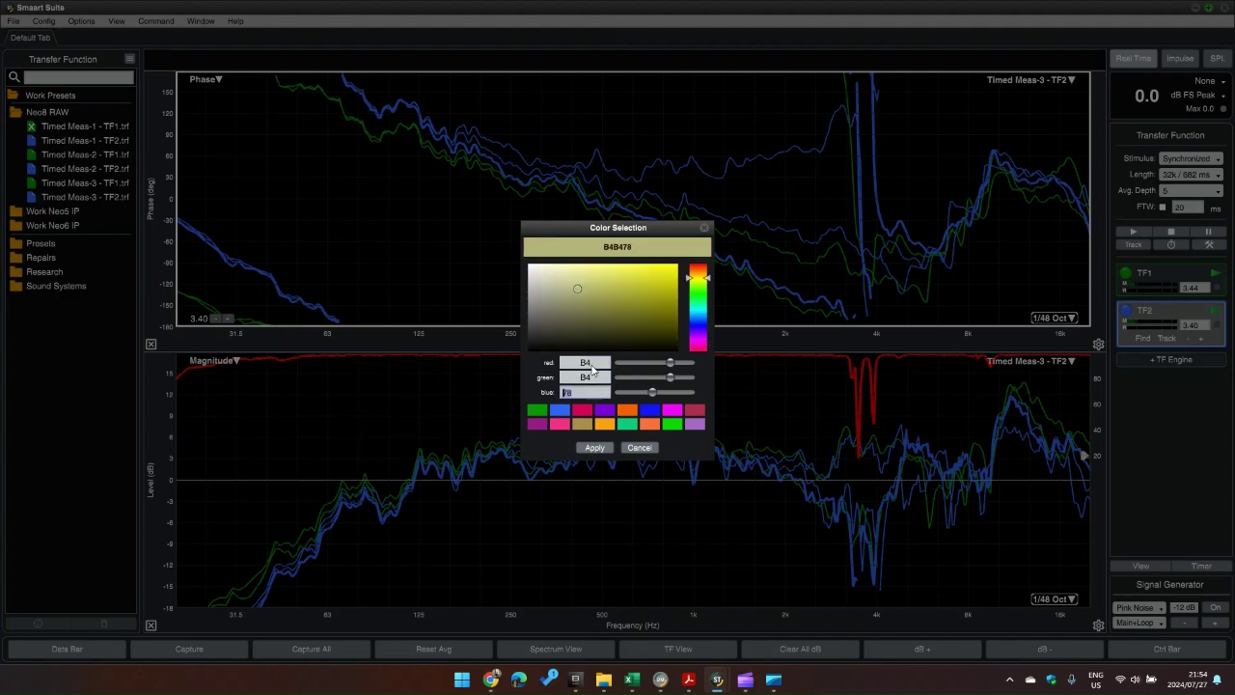
{"action": "type", "text": "b4"}
{"action": "key", "text": "Tab"}
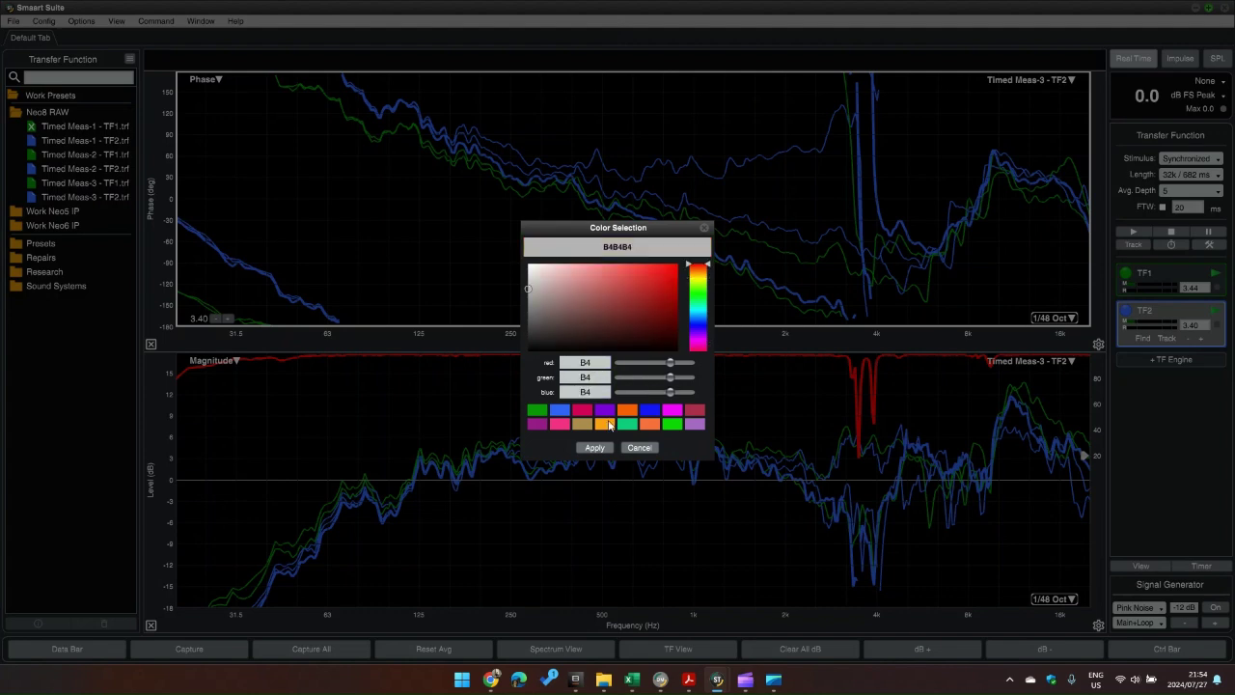
{"action": "left_click", "coordinate": [604, 446]}
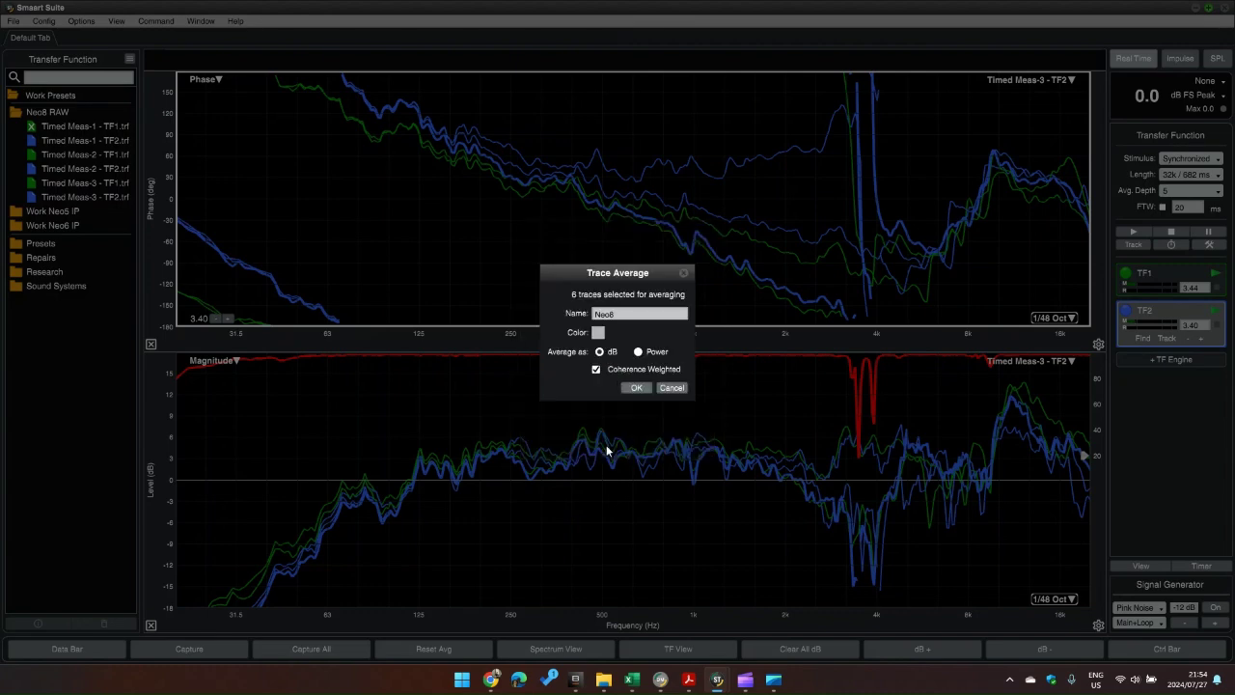
{"action": "left_click", "coordinate": [626, 386]}
- Hide the individual Timed Meas traces and move Neo8.trf into Neo8 RAW, leaving only the average plotted
{"action": "left_click", "coordinate": [32, 154]}
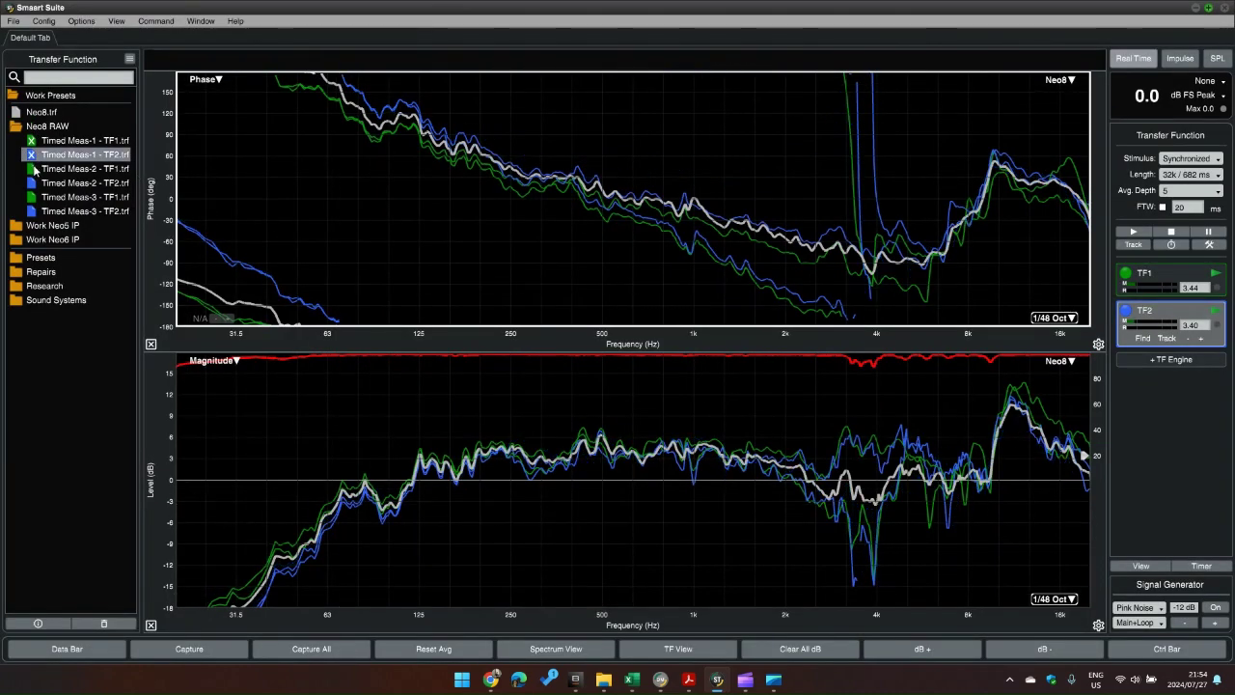
{"action": "left_click", "coordinate": [31, 168]}
{"action": "left_click", "coordinate": [32, 182]}
{"action": "left_click", "coordinate": [32, 196]}
{"action": "left_click", "coordinate": [32, 210]}
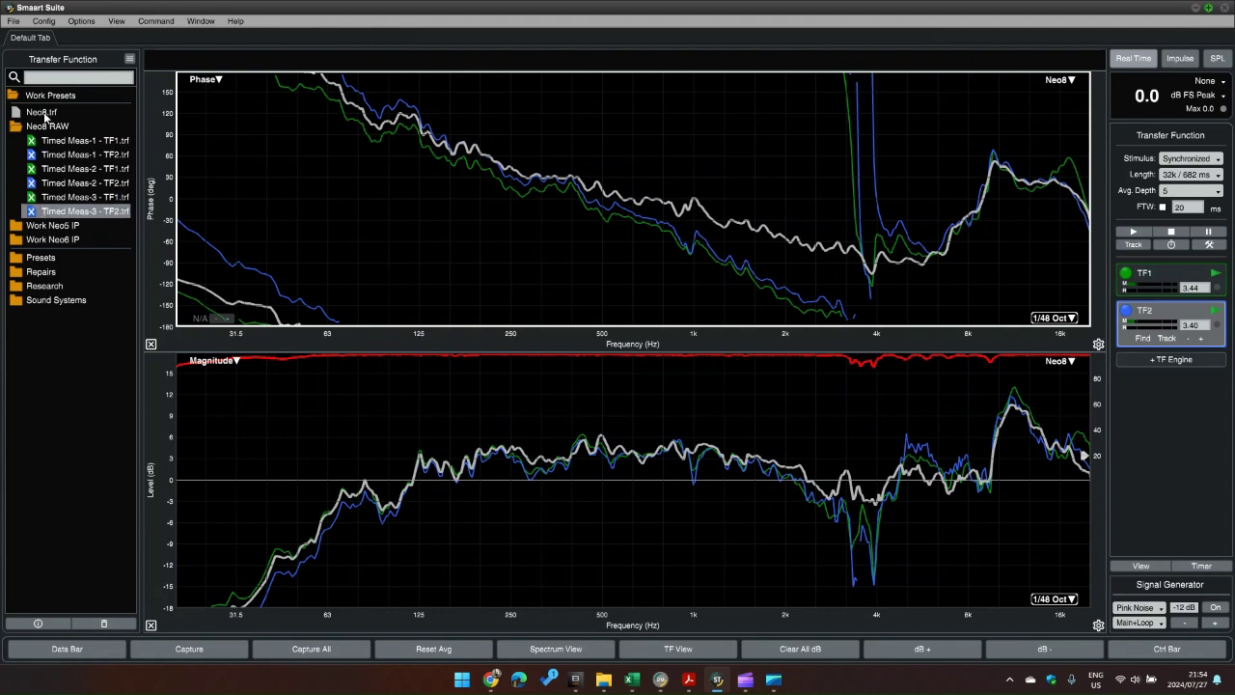
{"action": "left_click_drag", "start_coordinate": [43, 113], "coordinate": [50, 126]}
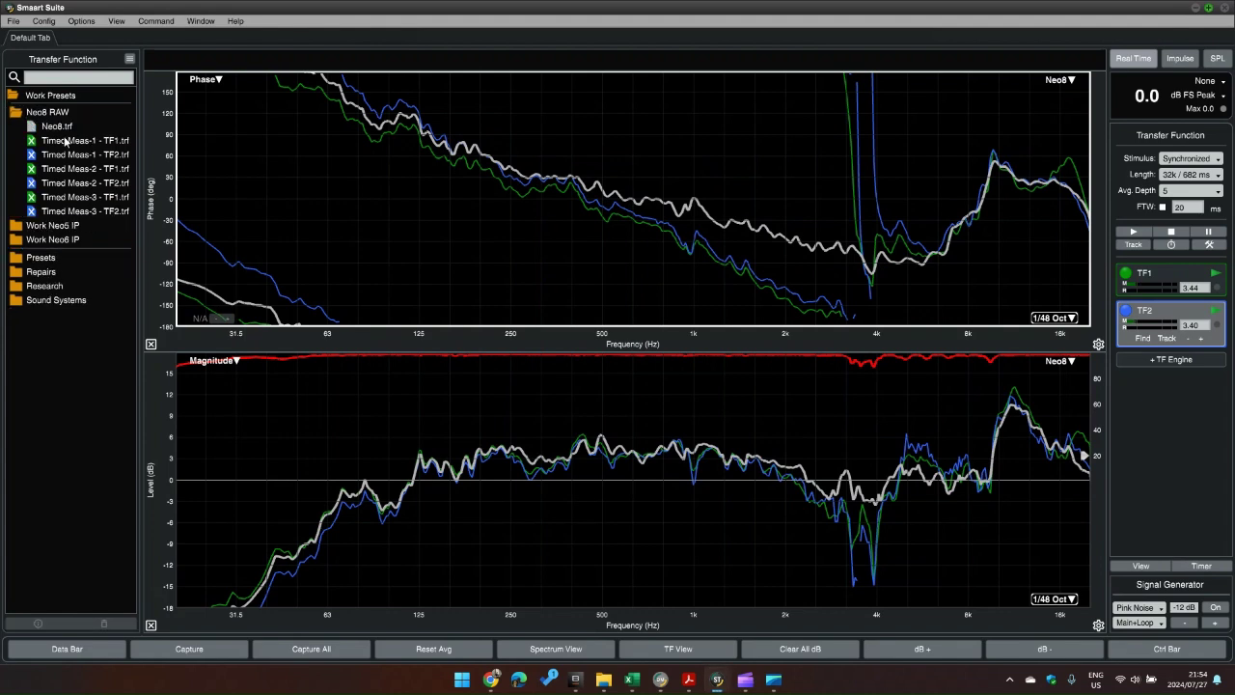
{"action": "left_click", "coordinate": [79, 143]}
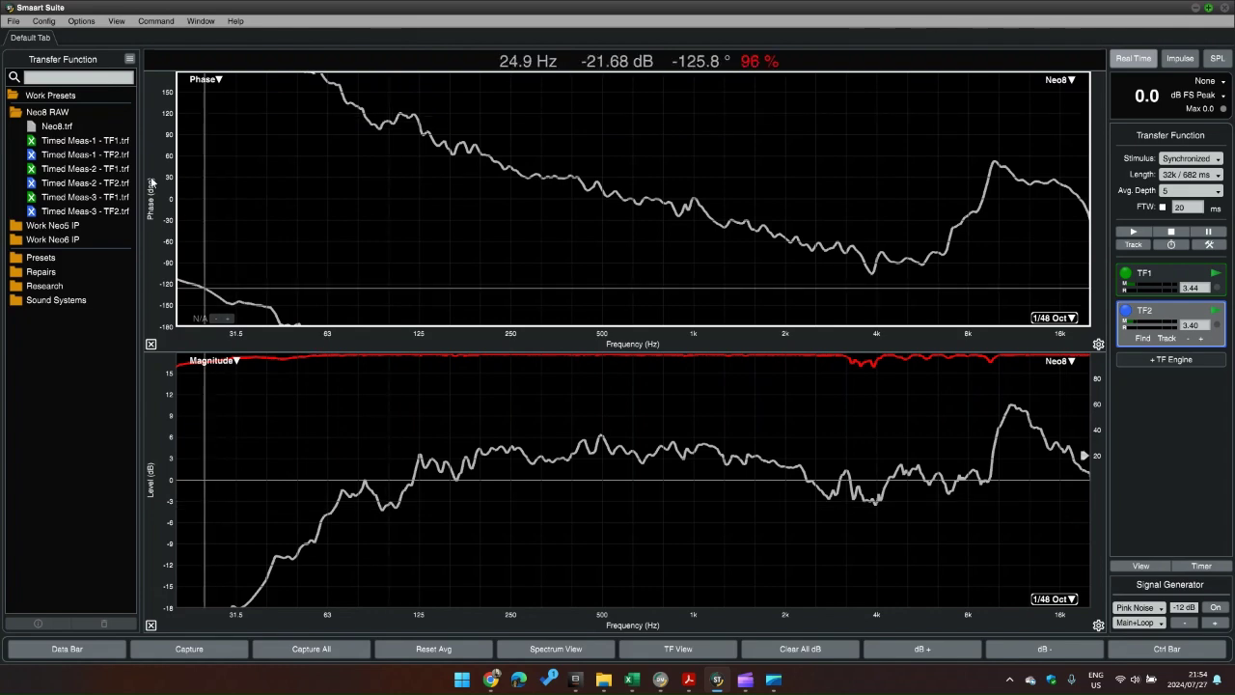
{"action": "left_click", "coordinate": [34, 127]}
- Create a DSP channel from Neo8.trf named 'Work Neo8' in Blaze Audio mode and export it
{"action": "right_click", "coordinate": [35, 129]}
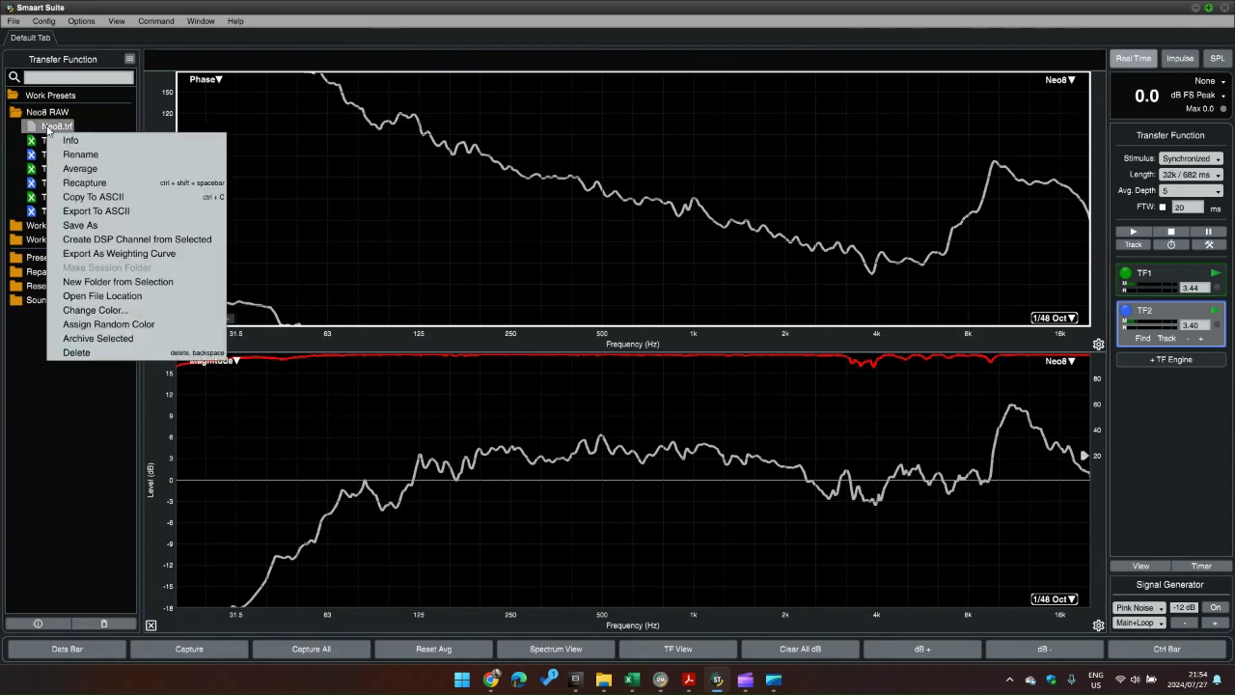
{"action": "left_click", "coordinate": [117, 239]}
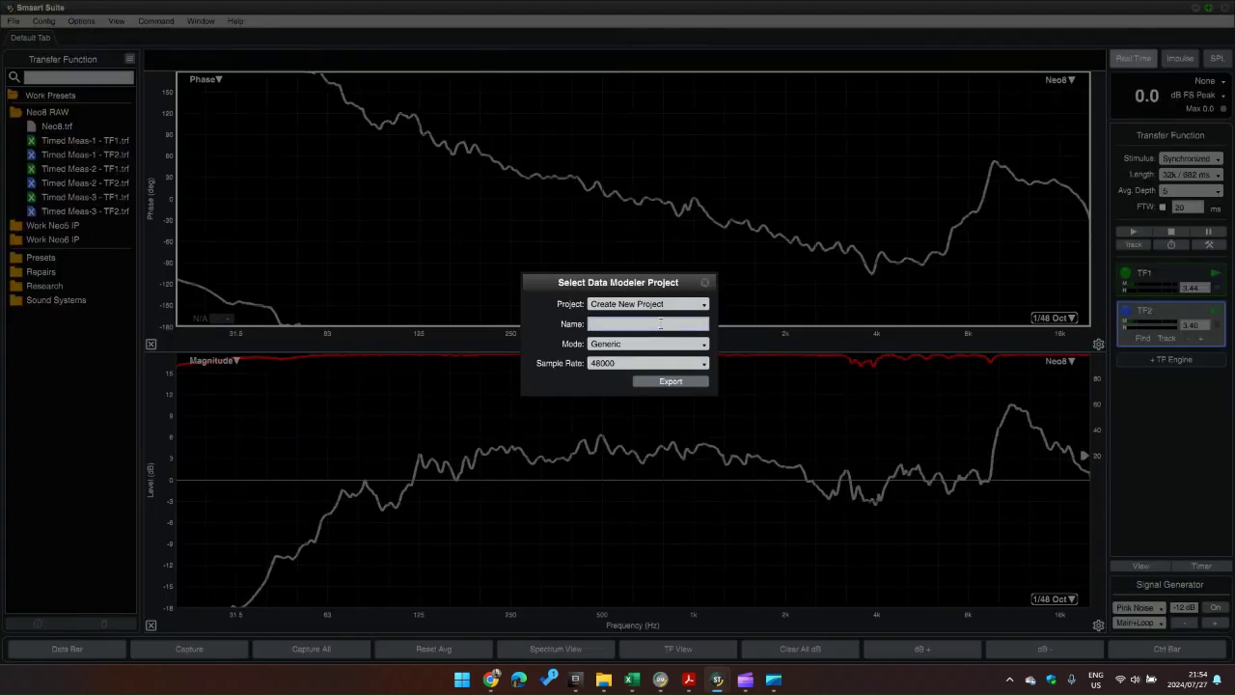
{"action": "type", "text": "Work Neo8"}
{"action": "left_click", "coordinate": [683, 344]}
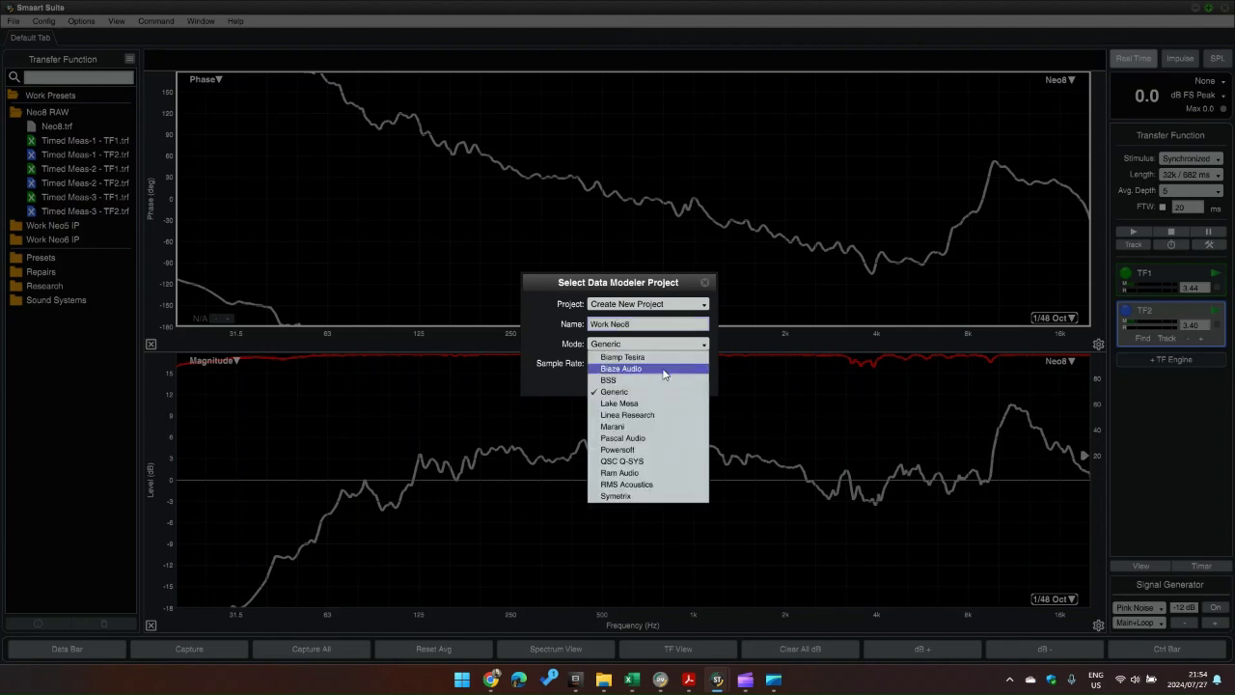
{"action": "left_click", "coordinate": [664, 372]}
{"action": "left_click", "coordinate": [665, 378]}
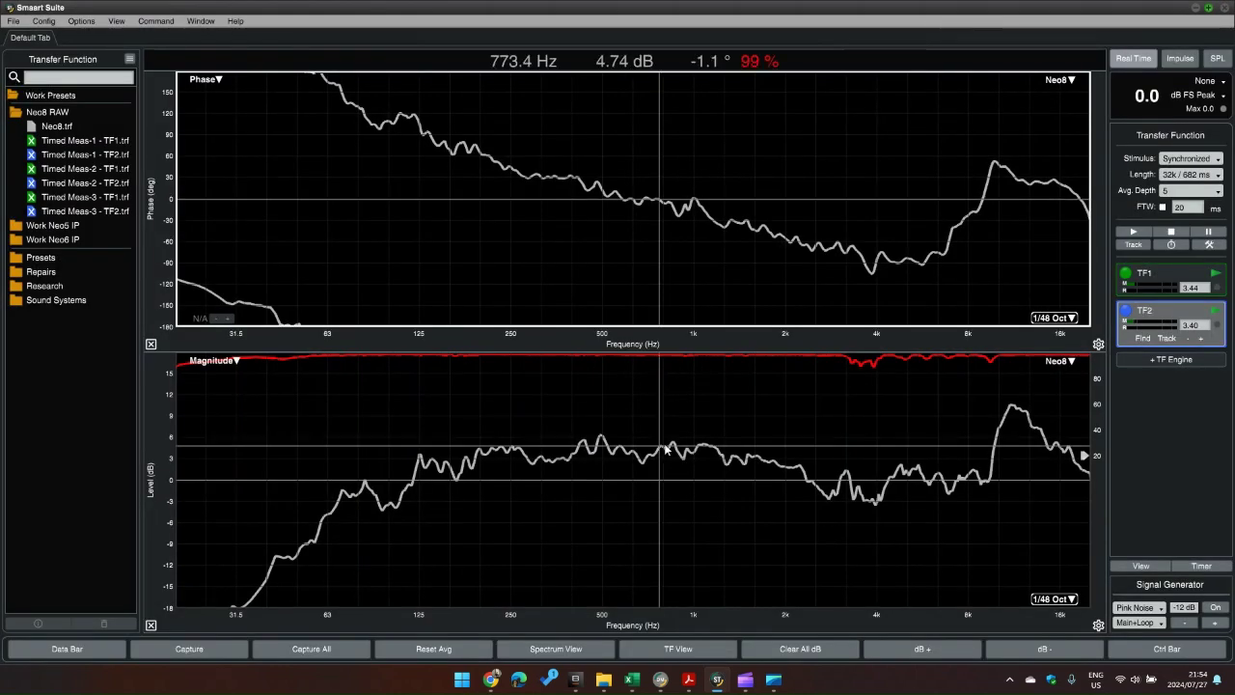
- Bring the Work Neo8 Data Modeler window forward and maximize it
{"action": "mouse_move", "coordinate": [660, 684]}
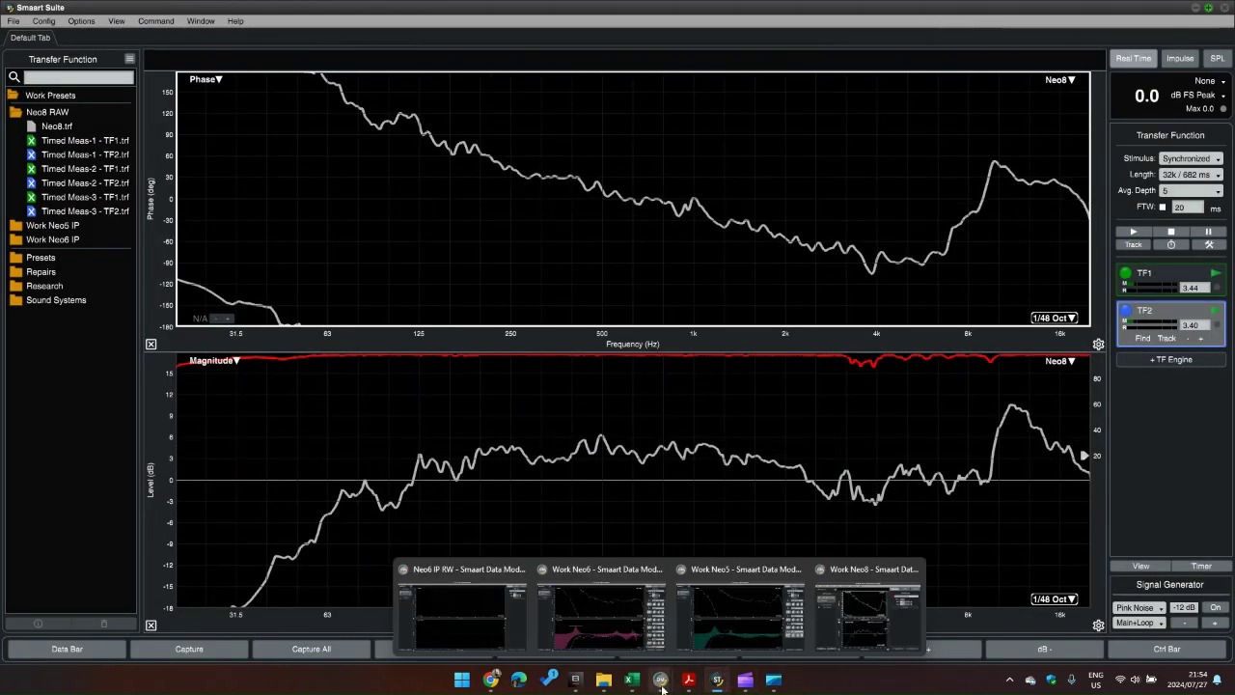
{"action": "left_click", "coordinate": [866, 608]}
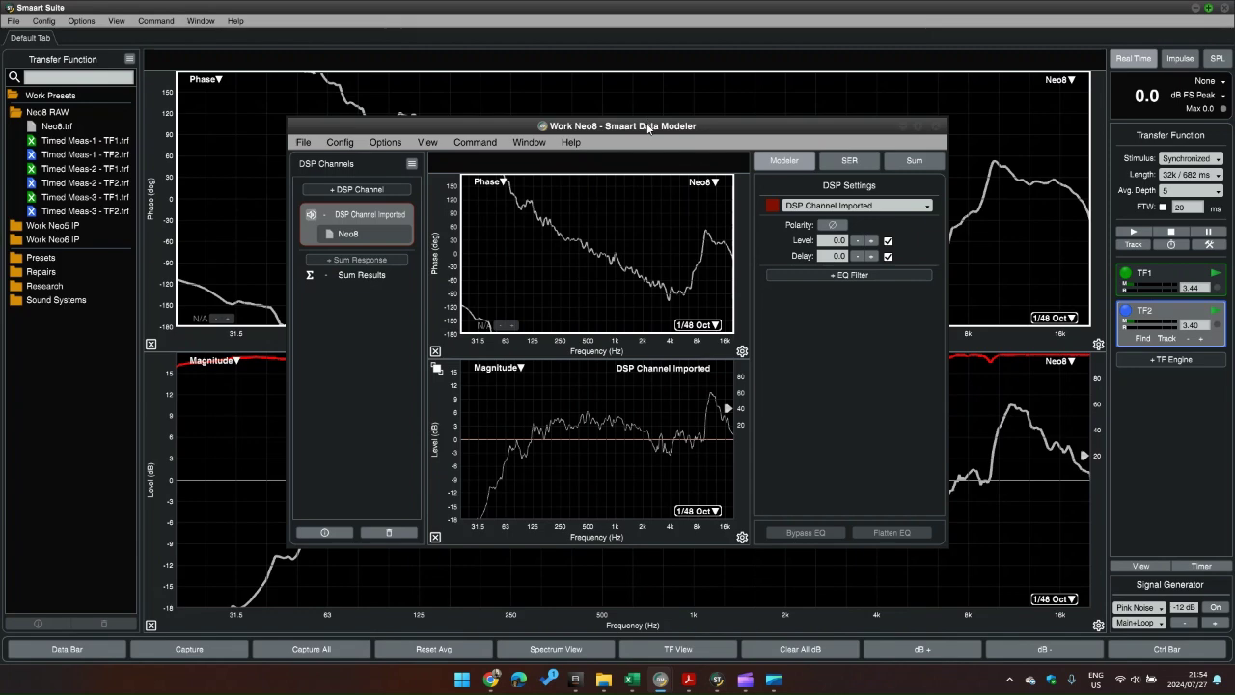
{"action": "double_click", "coordinate": [646, 122]}
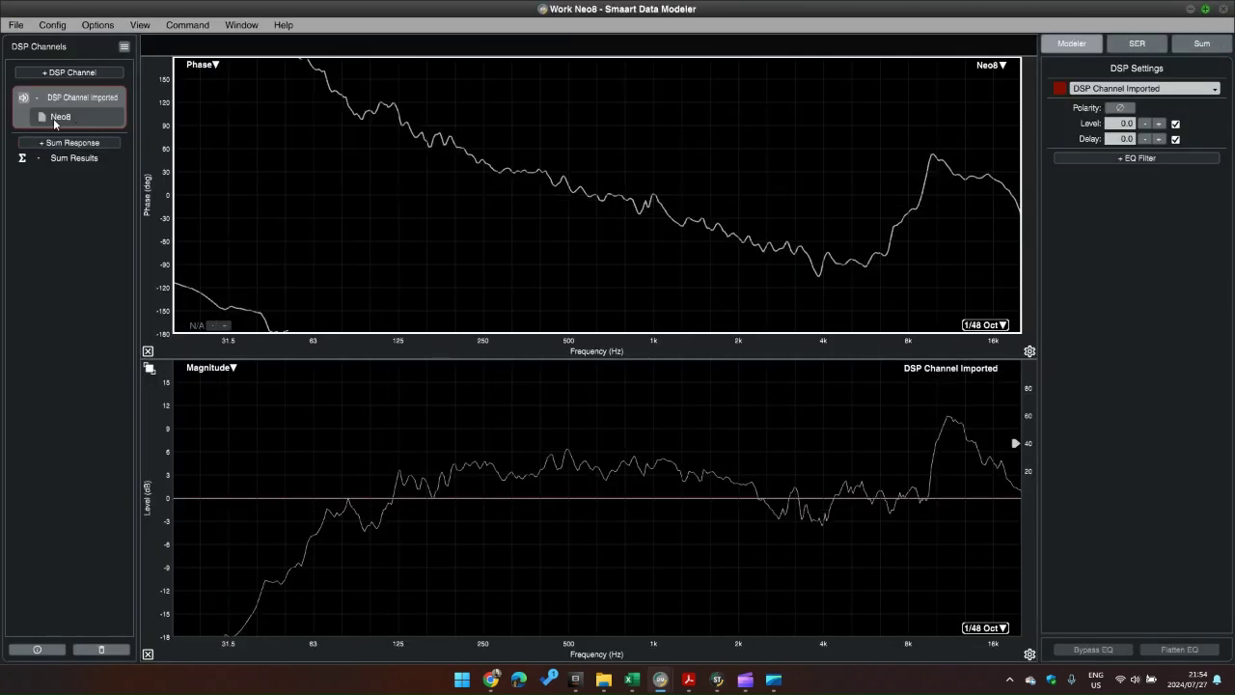
- Add a 4th-order Linkwitz-Riley high-pass filter at 60 Hz to the imported channel
{"action": "left_click", "coordinate": [1109, 158]}
{"action": "left_click", "coordinate": [1085, 221]}
{"action": "left_click", "coordinate": [1148, 182]}
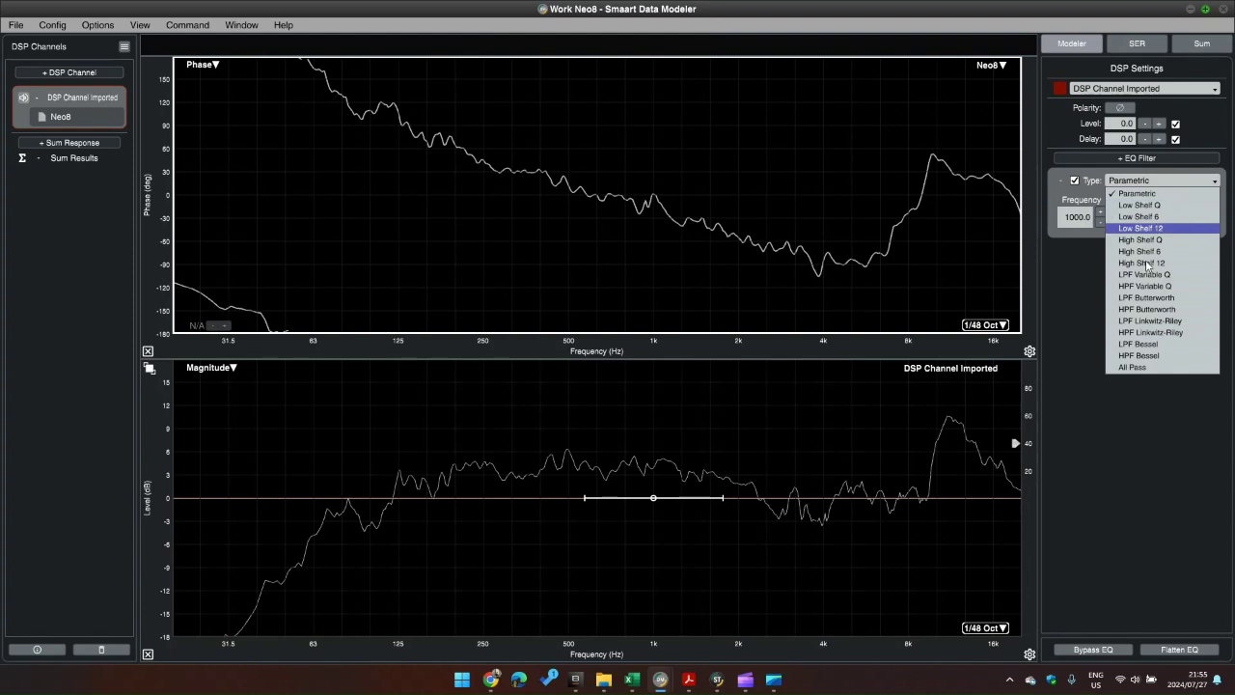
{"action": "left_click", "coordinate": [1138, 332]}
{"action": "left_click", "coordinate": [1206, 218]}
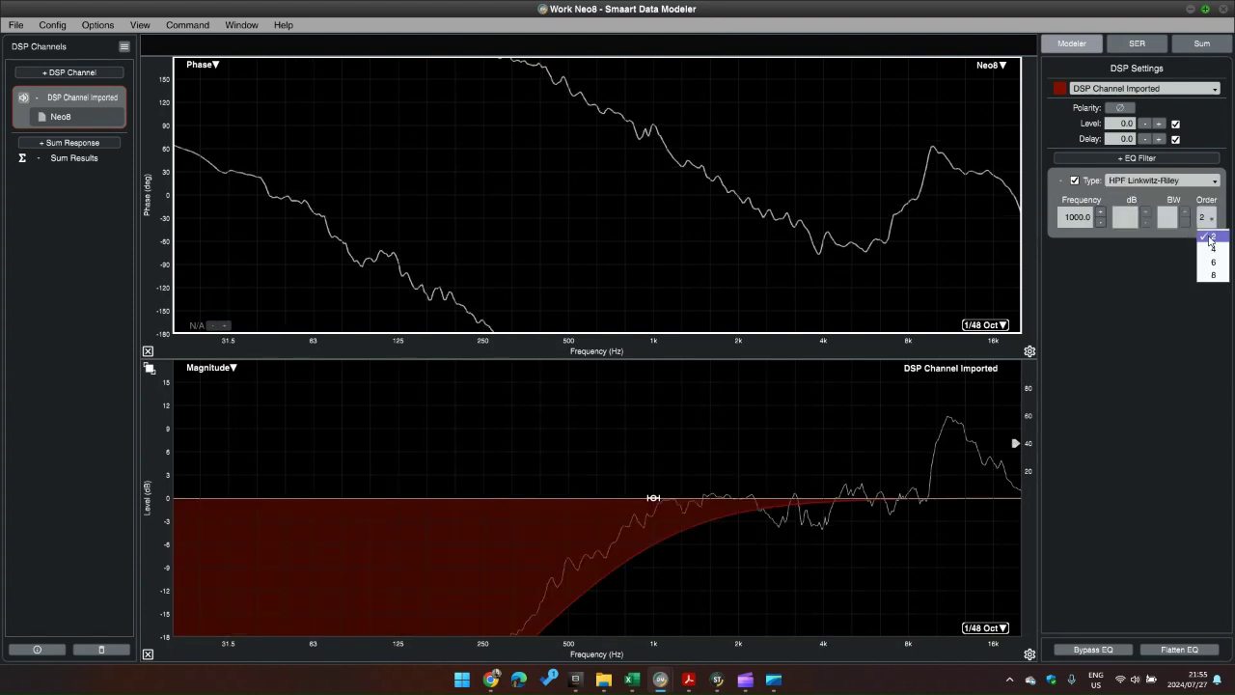
{"action": "left_click", "coordinate": [1212, 250]}
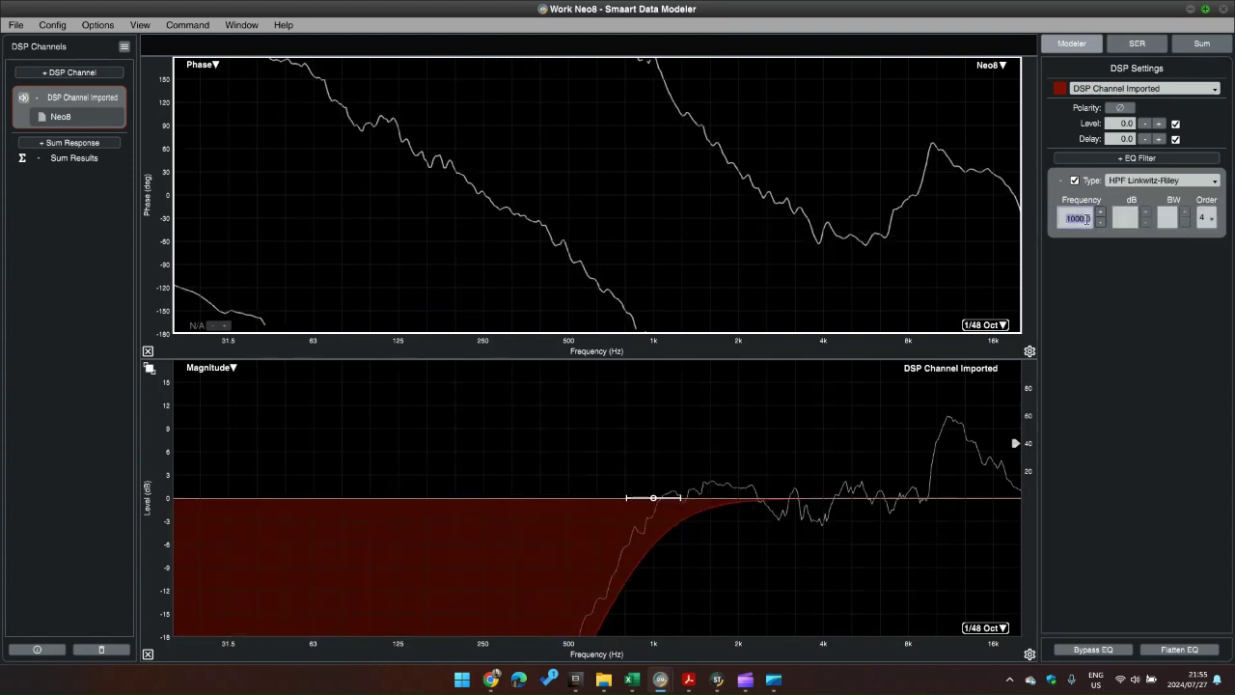
{"action": "type", "text": "60"}
{"action": "key", "text": "Return"}
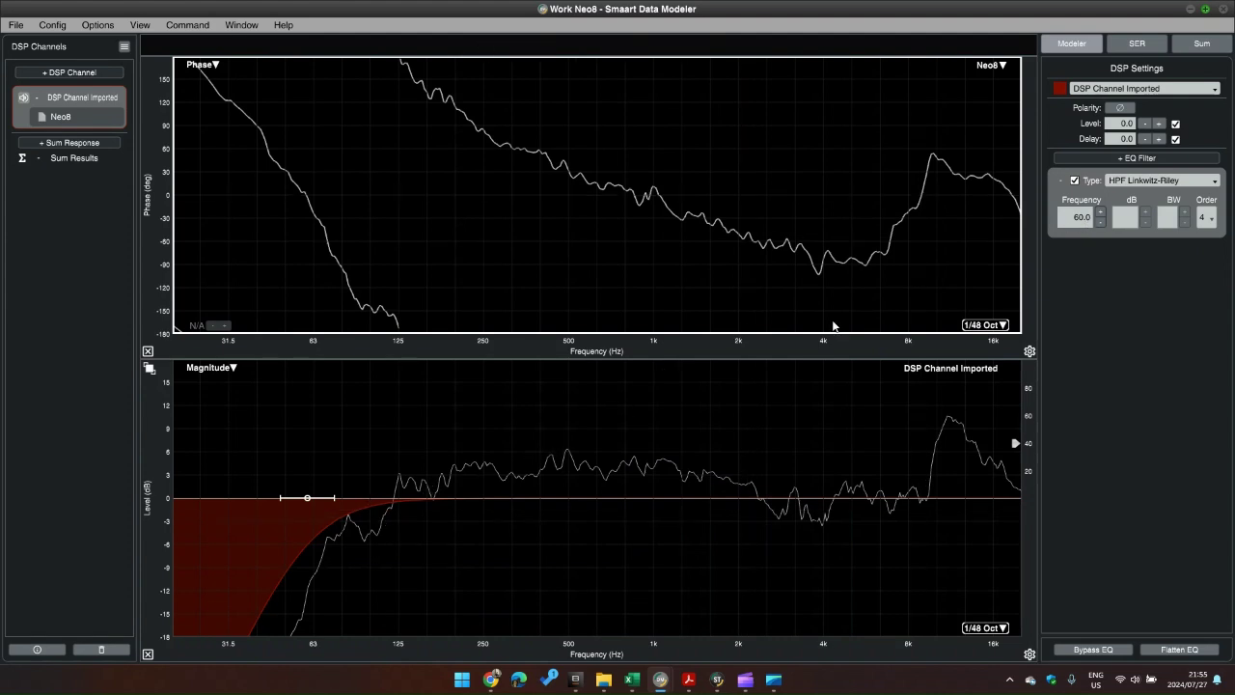
- Add a parametric band at 100 Hz and shape it into a +5.1 dB boost with Q 4.1
{"action": "left_click", "coordinate": [1156, 159]}
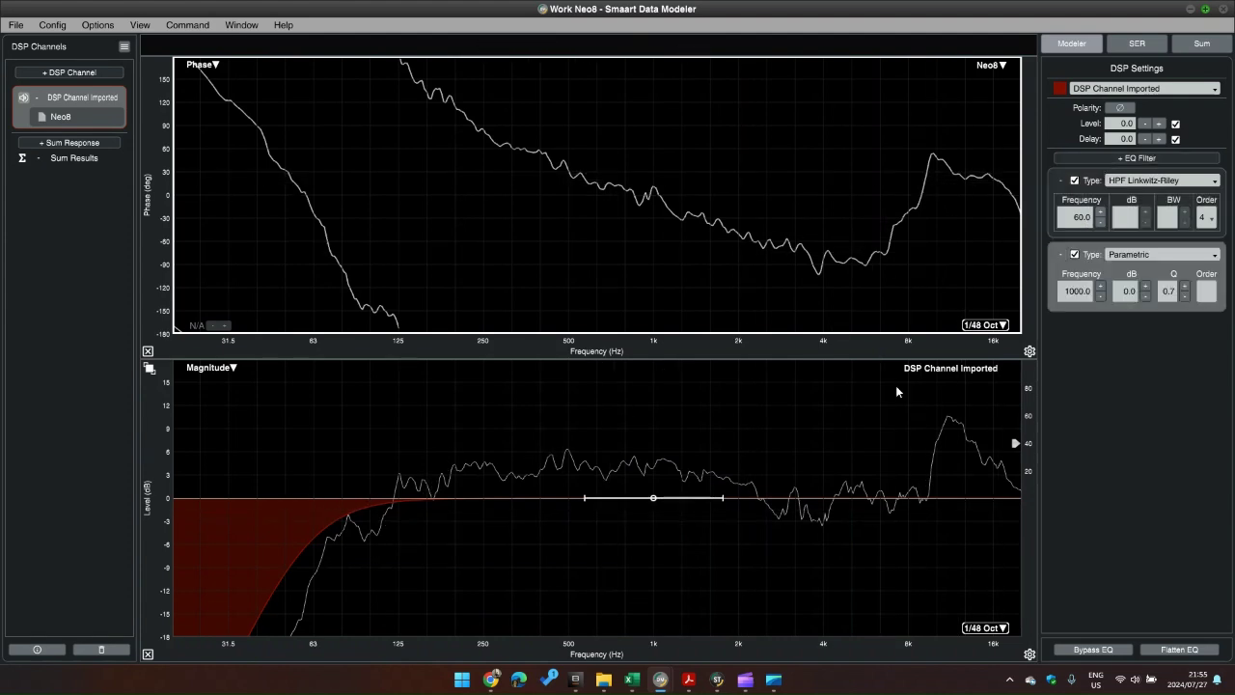
{"action": "double_click", "coordinate": [1073, 292]}
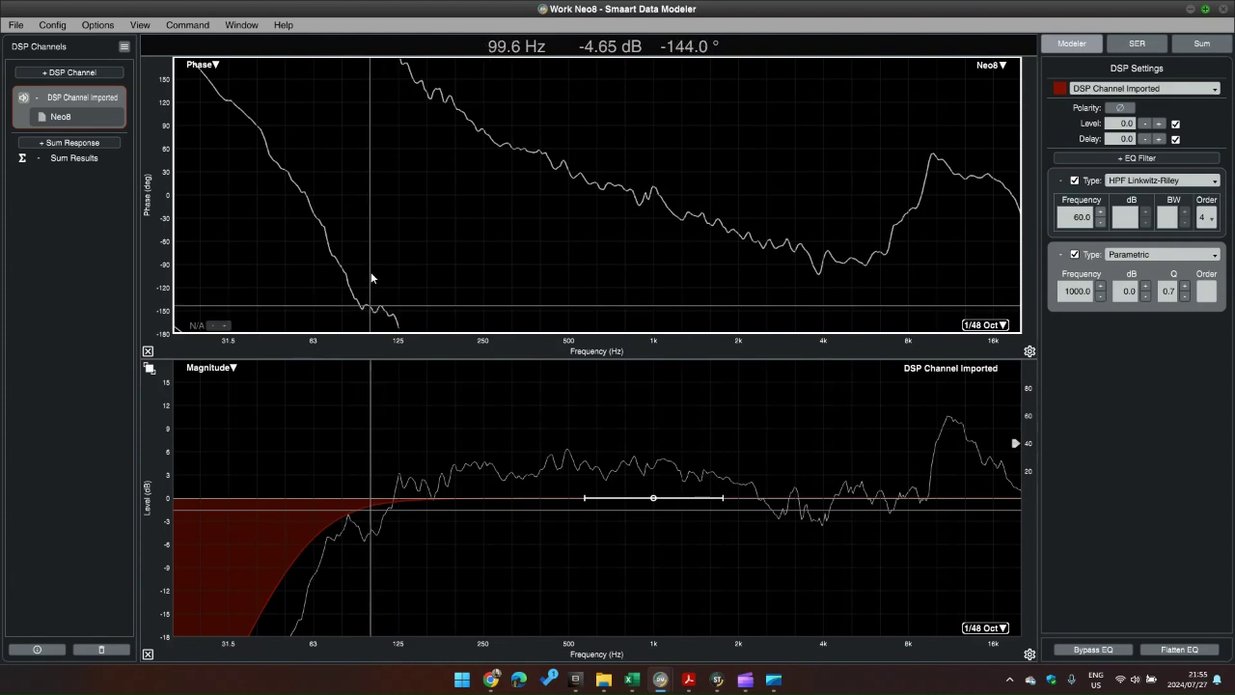
{"action": "double_click", "coordinate": [1087, 290]}
{"action": "key", "text": "BackSpace"}
{"action": "type", "text": "1000"}
{"action": "key", "text": "Tab"}
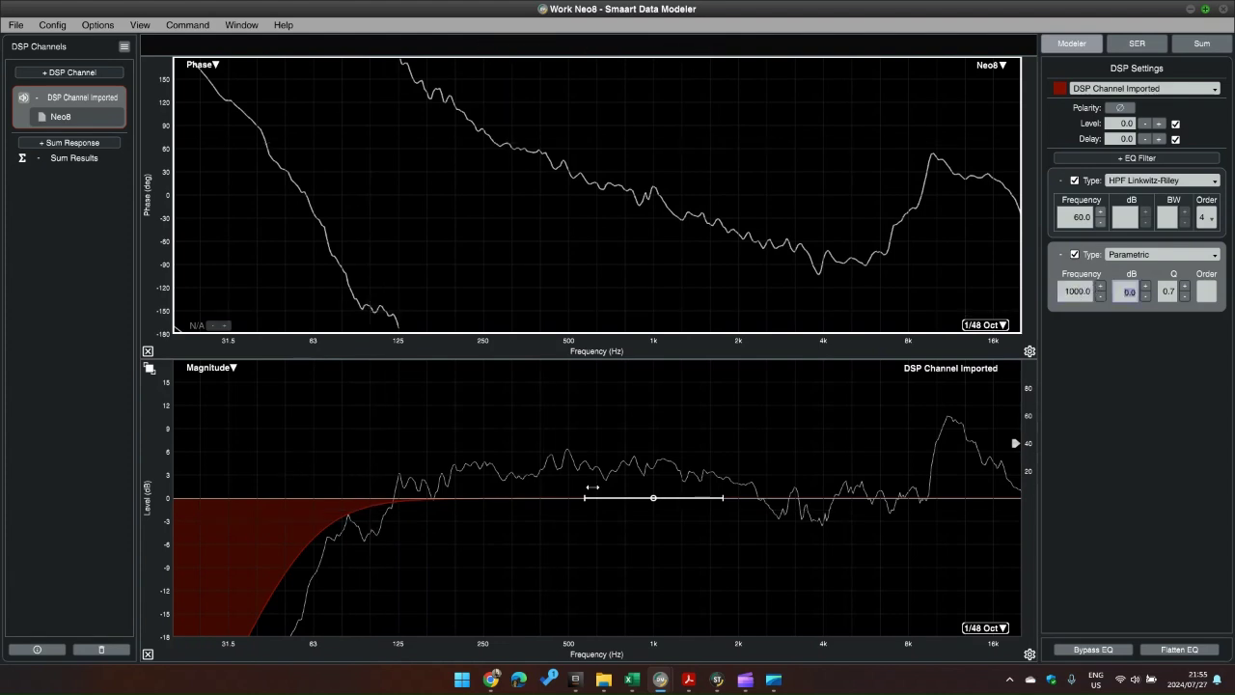
{"action": "double_click", "coordinate": [1078, 291]}
{"action": "type", "text": "100"}
{"action": "key", "text": "Return"}
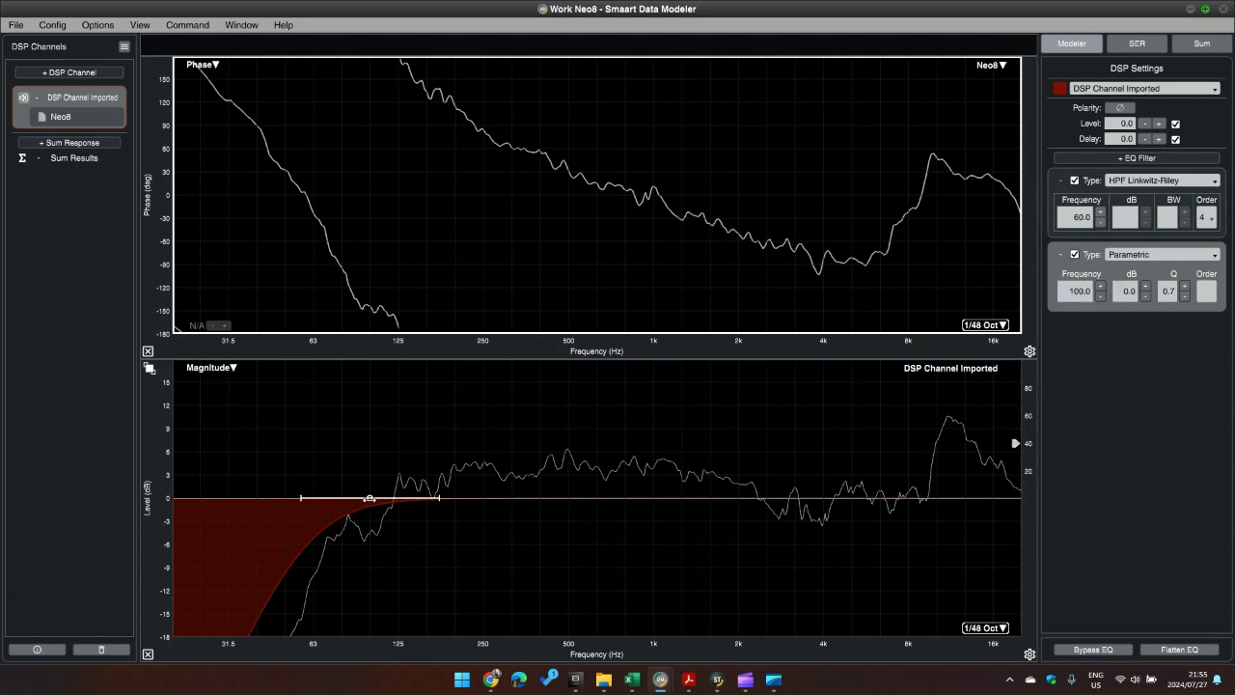
{"action": "mouse_move", "coordinate": [365, 497]}
{"action": "left_mouse_down"}
{"action": "mouse_move", "coordinate": [364, 461]}
{"action": "mouse_move", "coordinate": [318, 464]}
{"action": "left_mouse_up"}
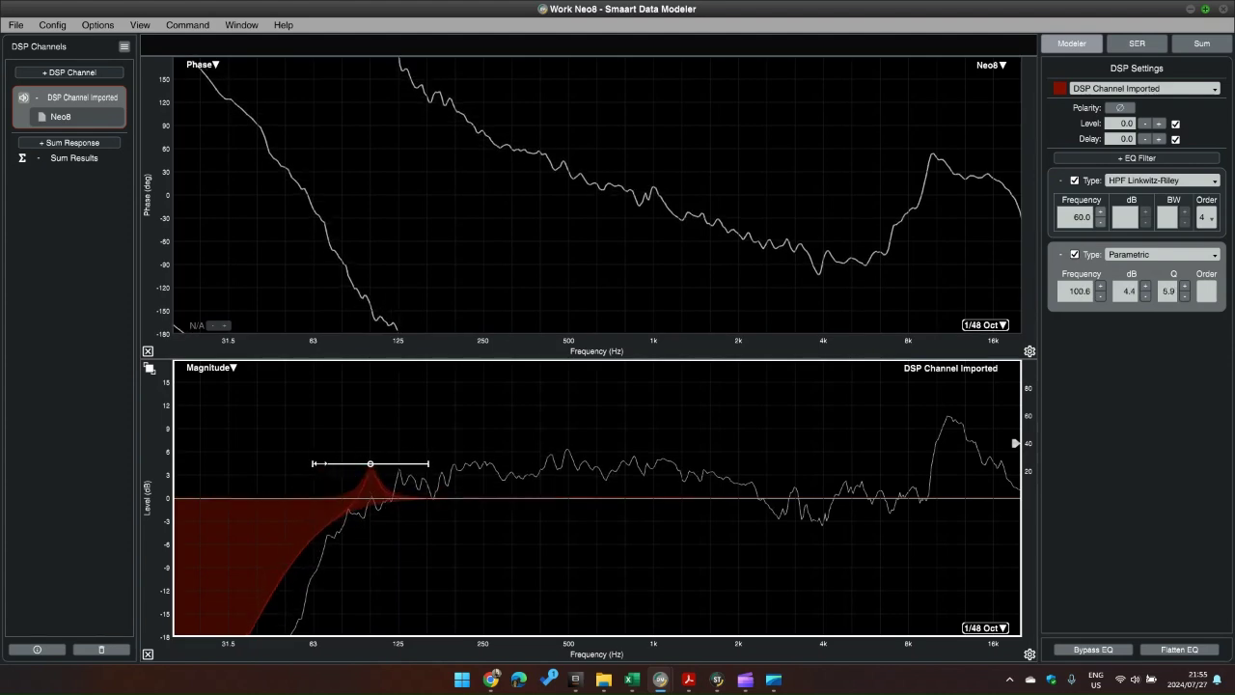
{"action": "left_click_drag", "start_coordinate": [383, 464], "coordinate": [383, 457]}
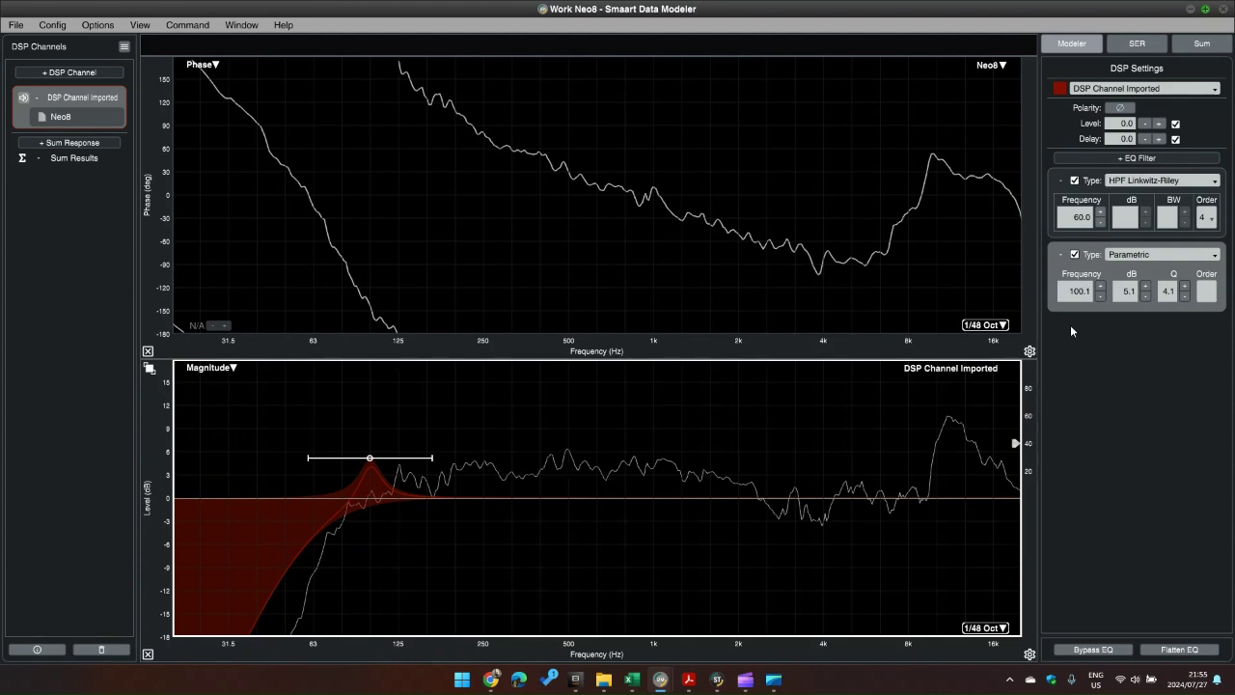
- Add a parametric band at 11400 Hz and drag it into a −9.6 dB cut at 11793.9 Hz, Q 2.0
{"action": "left_click", "coordinate": [1135, 160]}
{"action": "left_click", "coordinate": [1077, 365]}
{"action": "left_click", "coordinate": [1087, 430]}
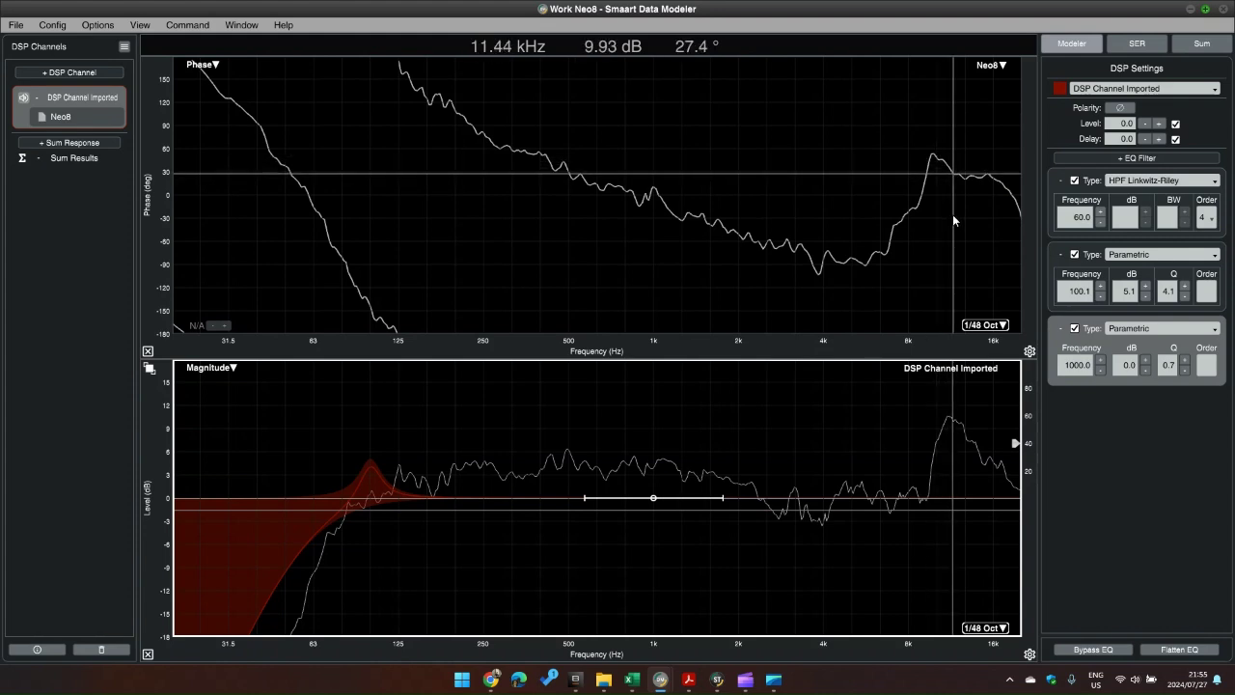
{"action": "left_click", "coordinate": [1068, 364]}
{"action": "type", "text": "1140"}
{"action": "key", "text": "Tab"}
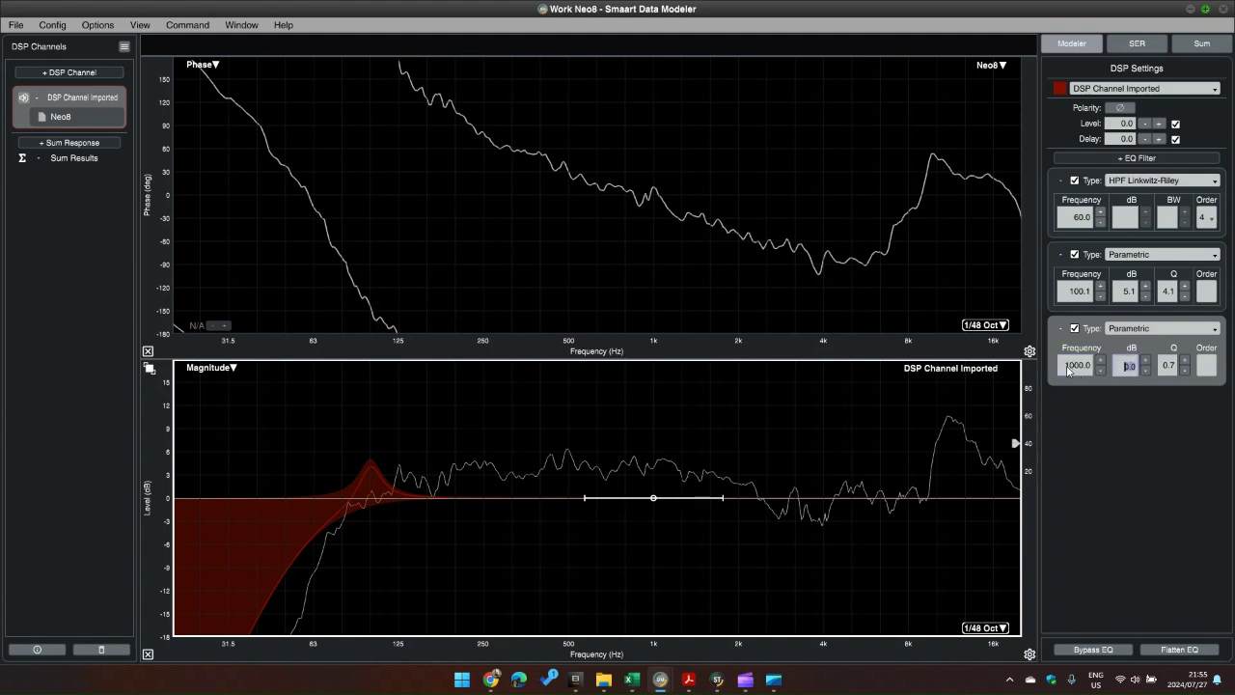
{"action": "left_click", "coordinate": [1070, 367]}
{"action": "type", "text": "11400"}
{"action": "key", "text": "Return"}
{"action": "mouse_move", "coordinate": [951, 495]}
{"action": "left_mouse_down"}
{"action": "mouse_move", "coordinate": [955, 569]}
{"action": "mouse_move", "coordinate": [903, 572]}
{"action": "left_mouse_up"}
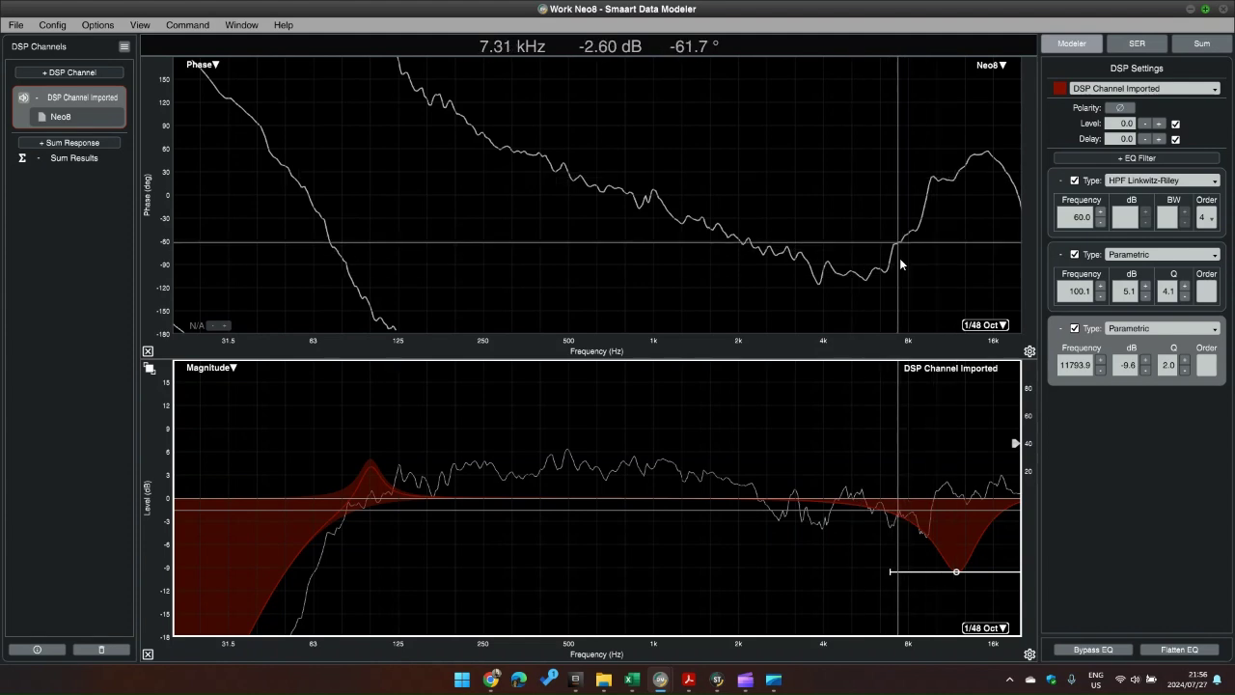
- Add a band at 7400 Hz and shape it into a +2.6 dB boost with Q 4.7
{"action": "left_click", "coordinate": [1148, 158]}
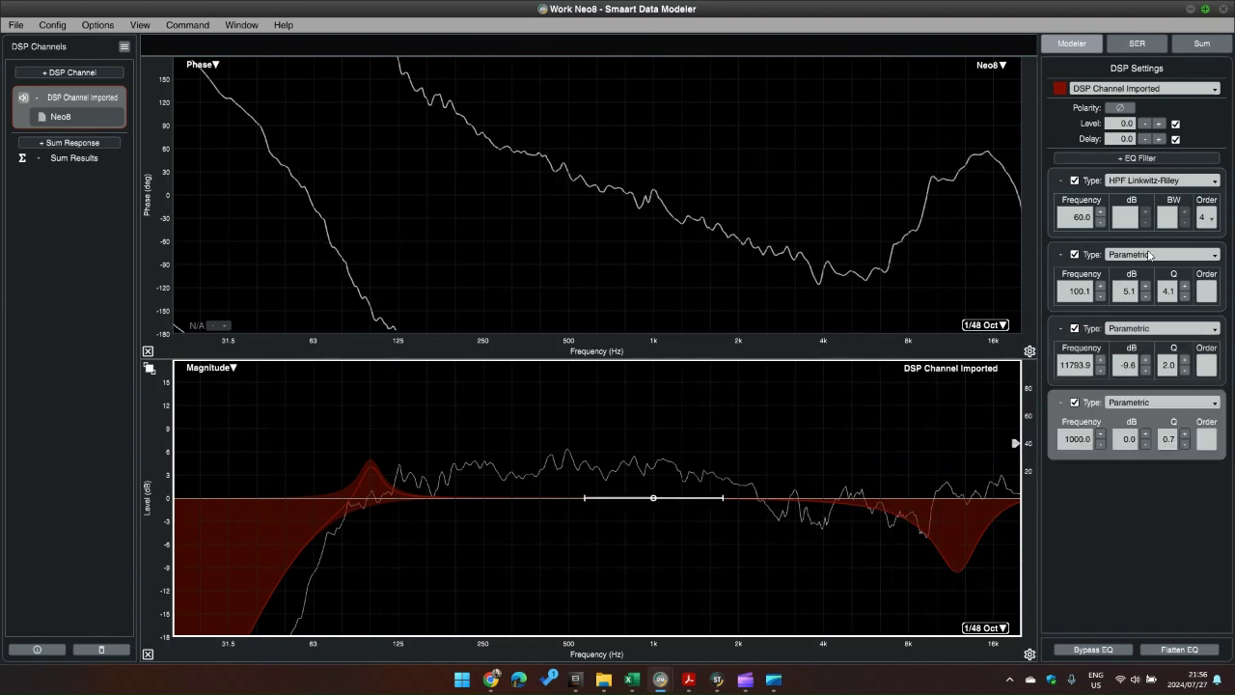
{"action": "double_click", "coordinate": [1086, 440]}
{"action": "type", "text": "7400"}
{"action": "key", "text": "Return"}
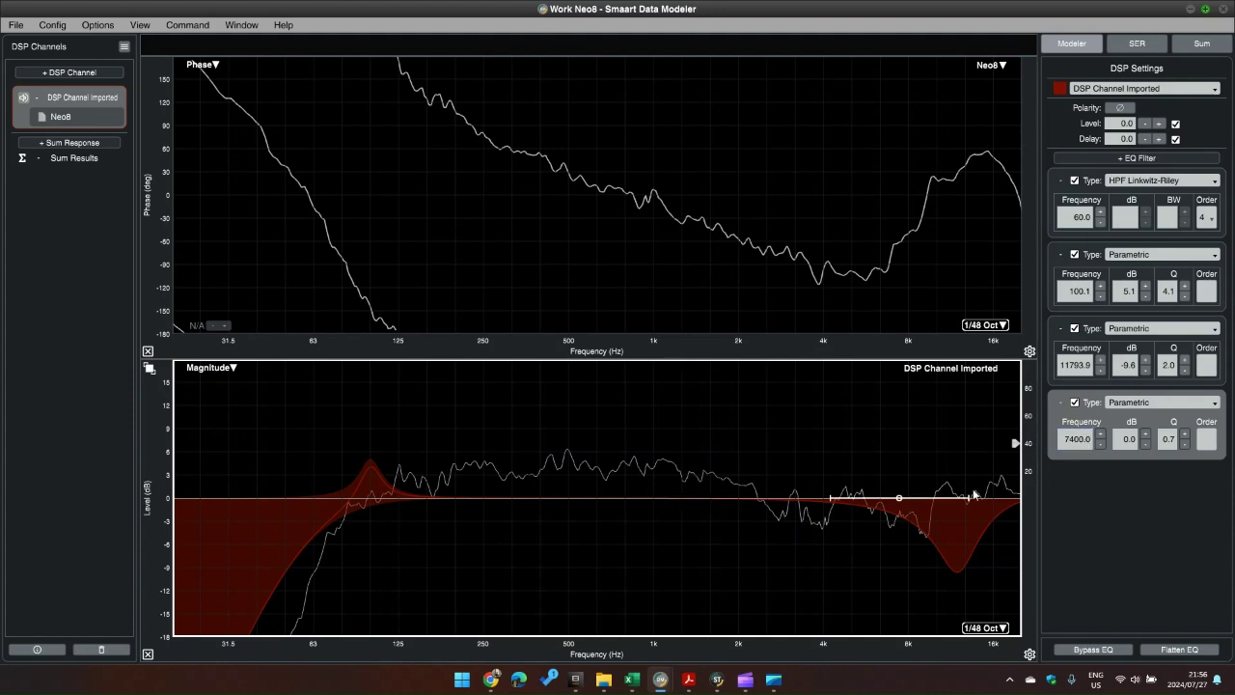
{"action": "left_click_drag", "start_coordinate": [912, 489], "coordinate": [911, 469]}
{"action": "left_click_drag", "start_coordinate": [829, 476], "coordinate": [838, 477]}
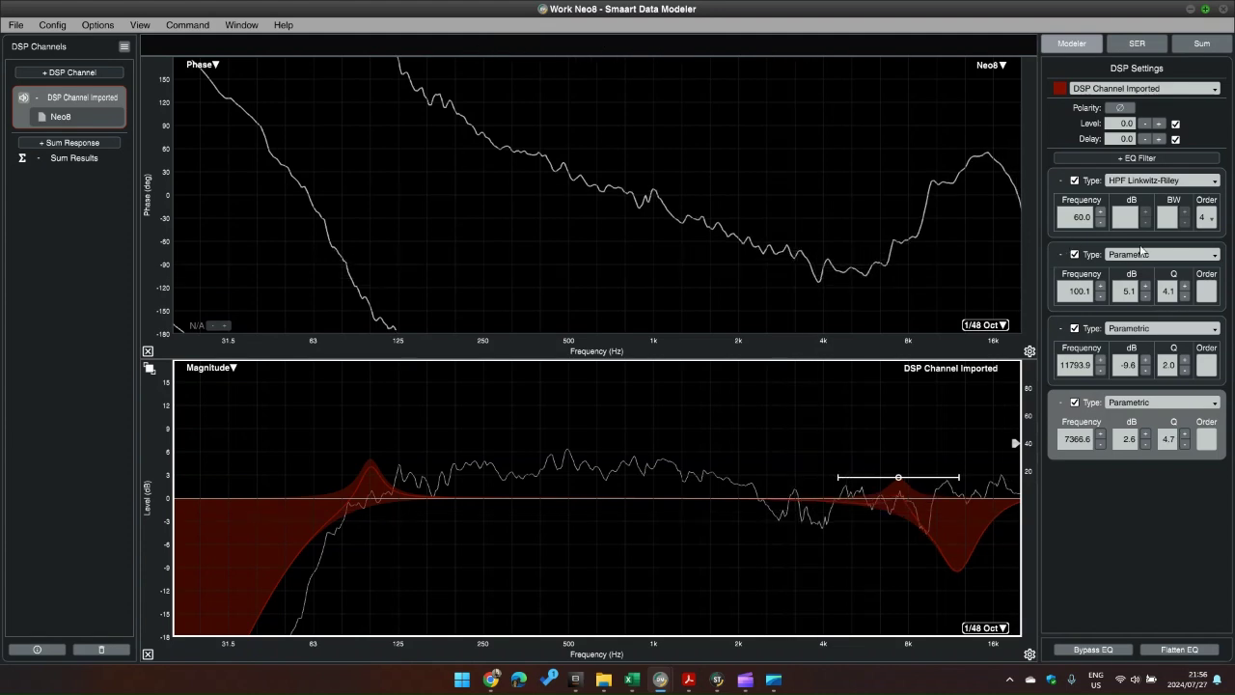
- Add a band at 3700 Hz and shape it into a +4.3 dB boost at 3752.4 Hz, Q 5.4
{"action": "left_click", "coordinate": [1143, 155]}
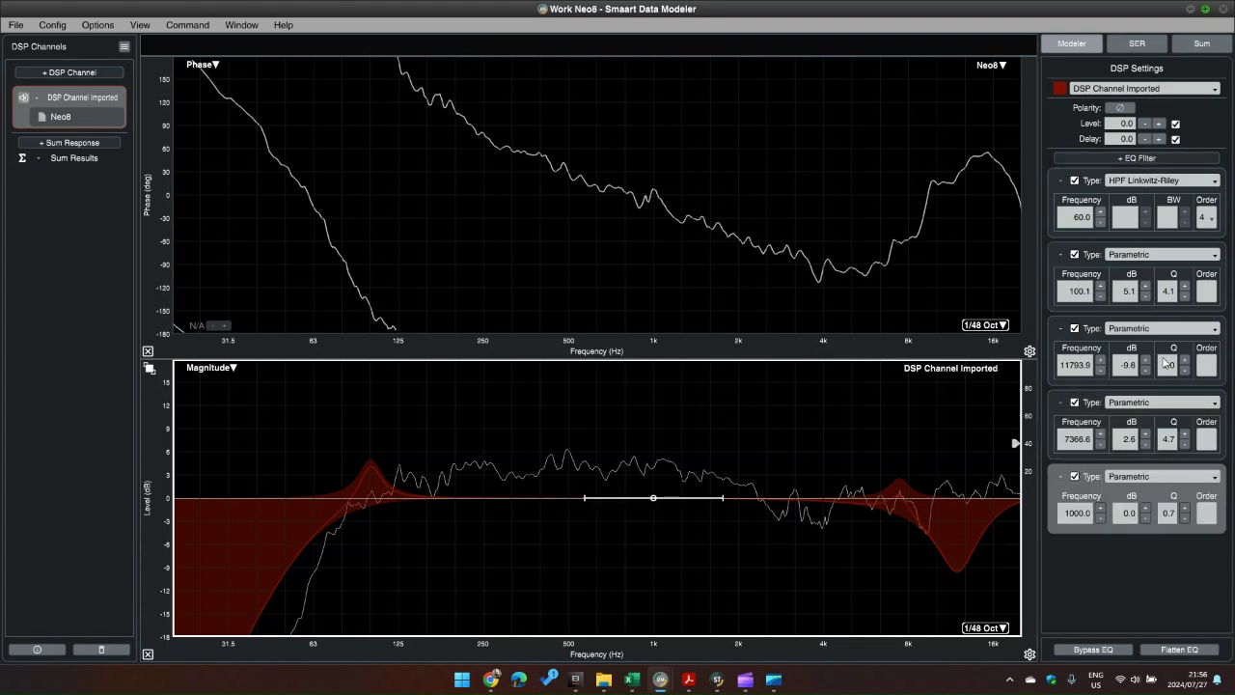
{"action": "left_click", "coordinate": [1077, 513]}
{"action": "type", "text": "3700"}
{"action": "key", "text": "Tab"}
{"action": "left_click", "coordinate": [1081, 513]}
{"action": "double_click", "coordinate": [1081, 514]}
{"action": "type", "text": "3700"}
{"action": "key", "text": "Return"}
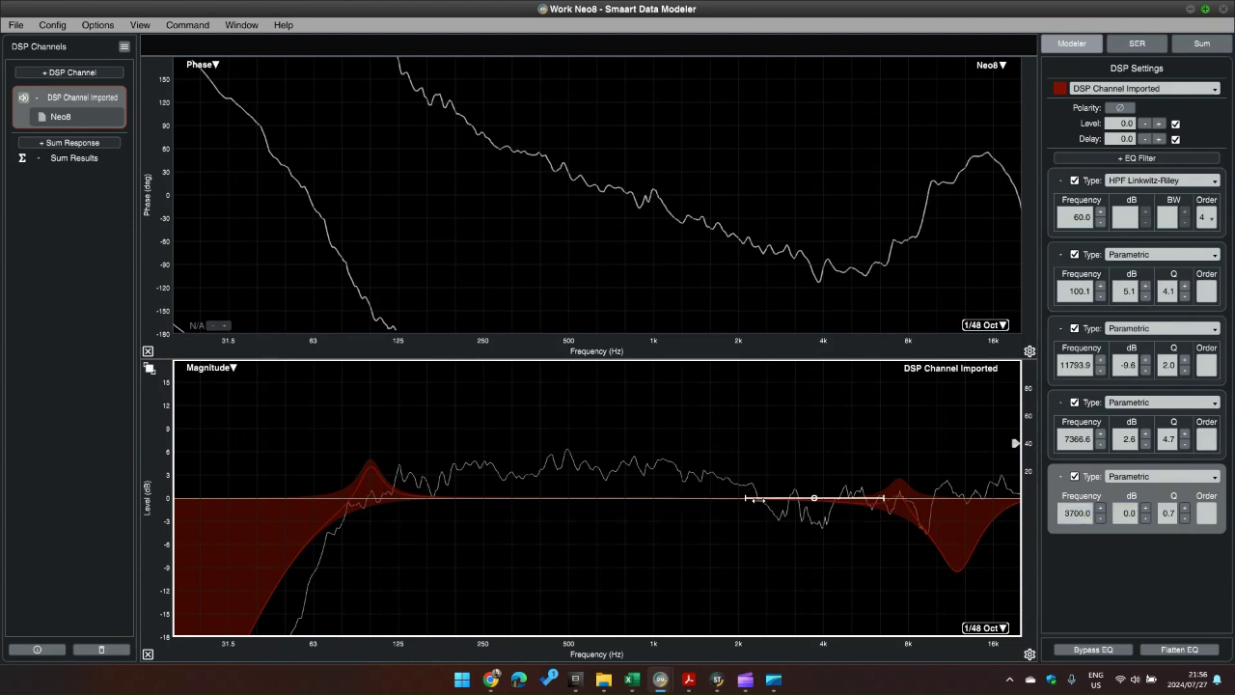
{"action": "mouse_move", "coordinate": [756, 499]}
{"action": "left_mouse_down"}
{"action": "mouse_move", "coordinate": [799, 482]}
{"action": "mouse_move", "coordinate": [797, 454]}
{"action": "mouse_move", "coordinate": [772, 457]}
{"action": "left_mouse_up"}
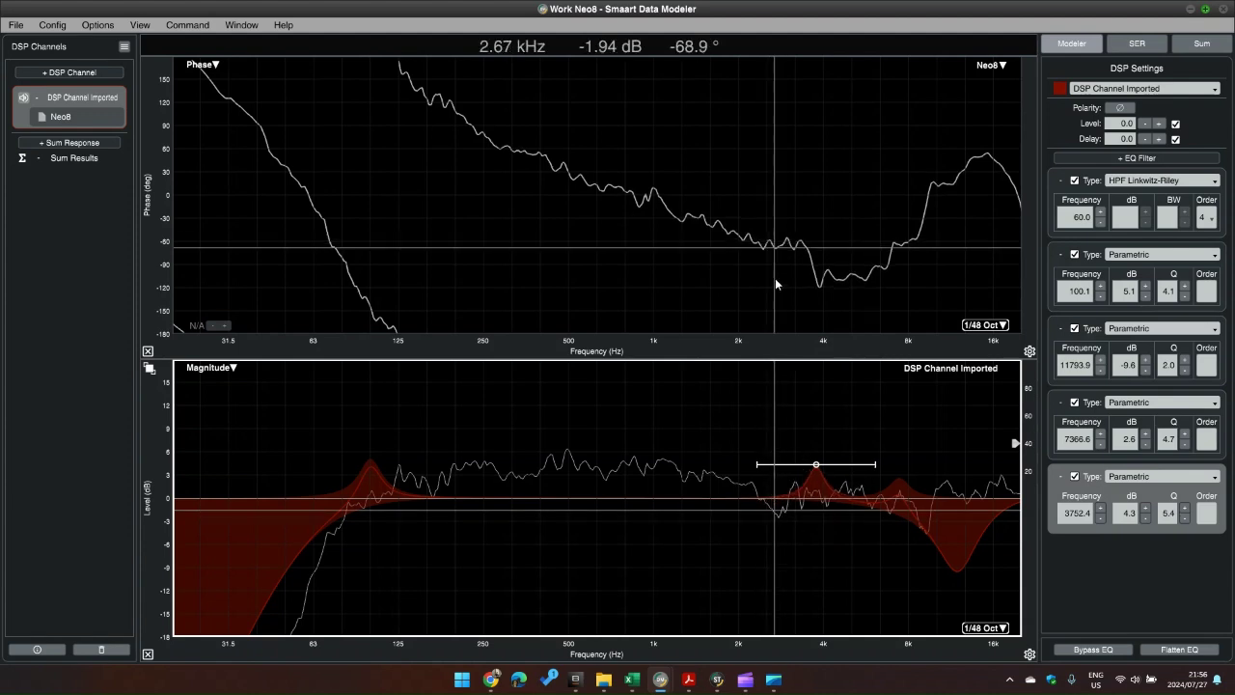
- Add a band at 2600 Hz and raise it to +2.4 dB at 2685.1 Hz, Q 3.5
{"action": "left_click", "coordinate": [1141, 158]}
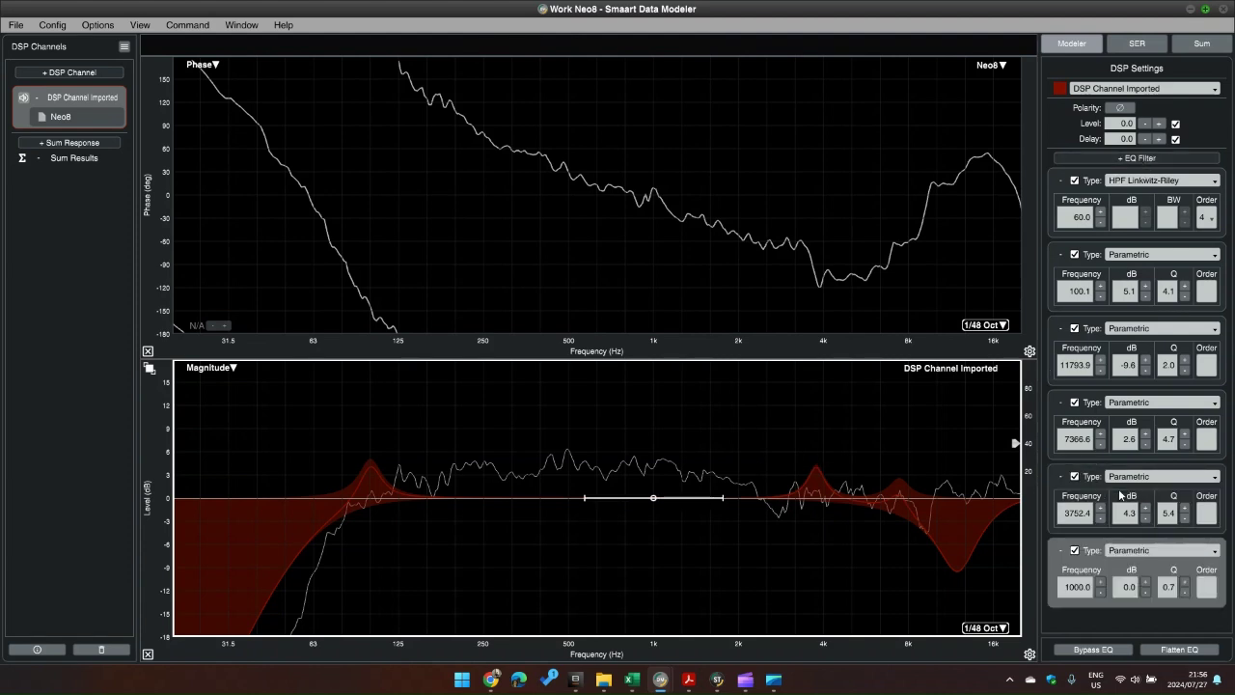
{"action": "double_click", "coordinate": [1082, 586]}
{"action": "type", "text": "2"}
{"action": "type", "text": "600"}
{"action": "key", "text": "Return"}
{"action": "mouse_move", "coordinate": [738, 490]}
{"action": "left_mouse_down"}
{"action": "mouse_move", "coordinate": [751, 488]}
{"action": "mouse_move", "coordinate": [753, 465]}
{"action": "mouse_move", "coordinate": [728, 465]}
{"action": "left_mouse_up"}
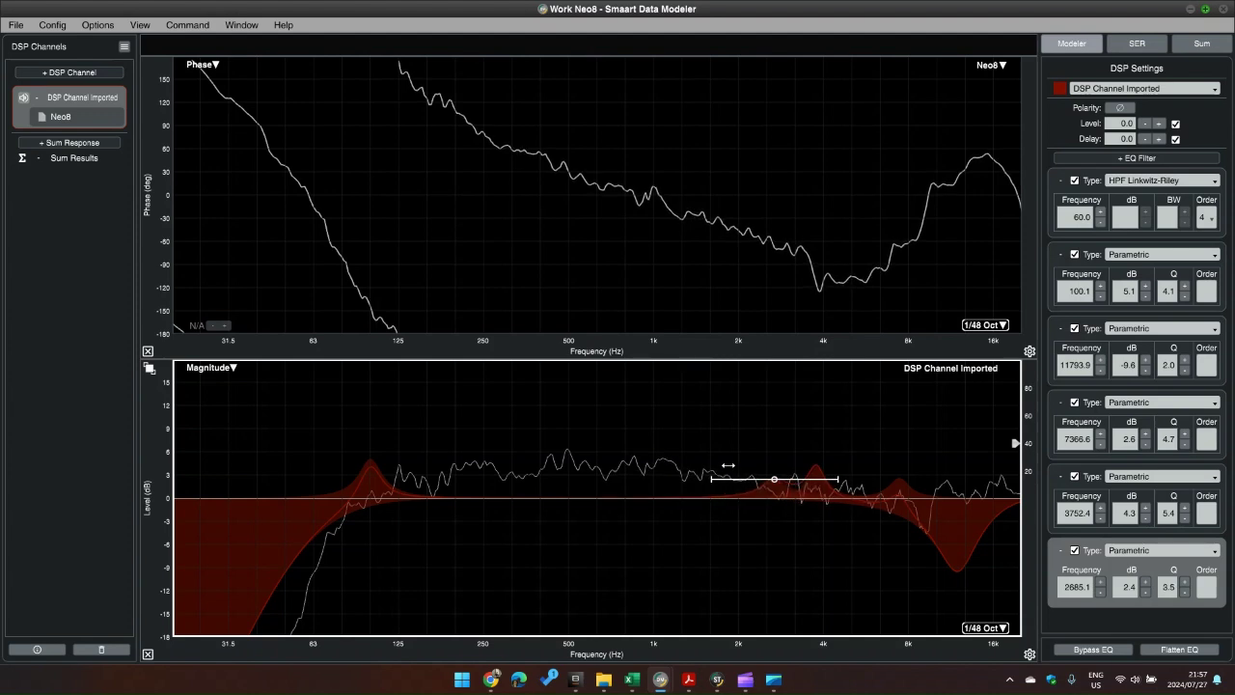
- Add another band and drag it into a broad −4.6 dB cut at 562.3 Hz, Q 0.4
{"action": "left_click", "coordinate": [1136, 157]}
{"action": "scroll", "coordinate": [1138, 303], "scroll_direction": "down", "scroll_amount": 1}
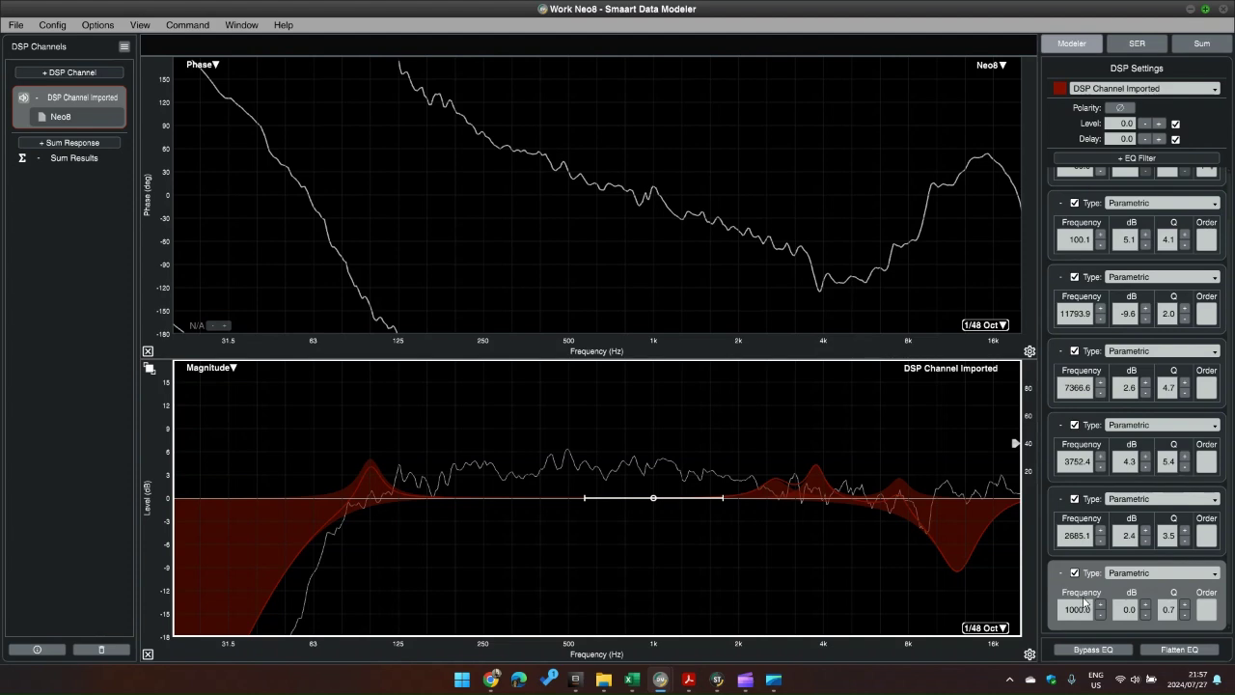
{"action": "mouse_move", "coordinate": [631, 502]}
{"action": "left_mouse_down"}
{"action": "mouse_move", "coordinate": [560, 505]}
{"action": "mouse_move", "coordinate": [579, 510]}
{"action": "mouse_move", "coordinate": [579, 527]}
{"action": "mouse_move", "coordinate": [526, 542]}
{"action": "left_mouse_up"}
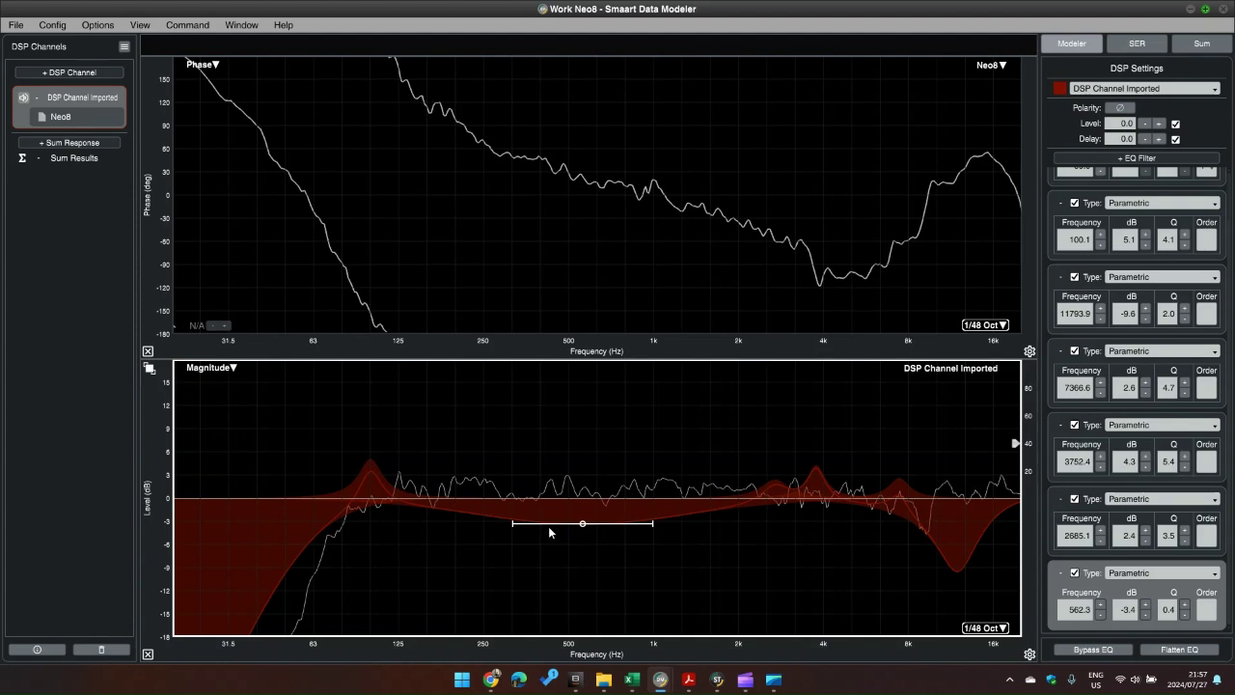
{"action": "left_click_drag", "start_coordinate": [548, 526], "coordinate": [547, 536]}
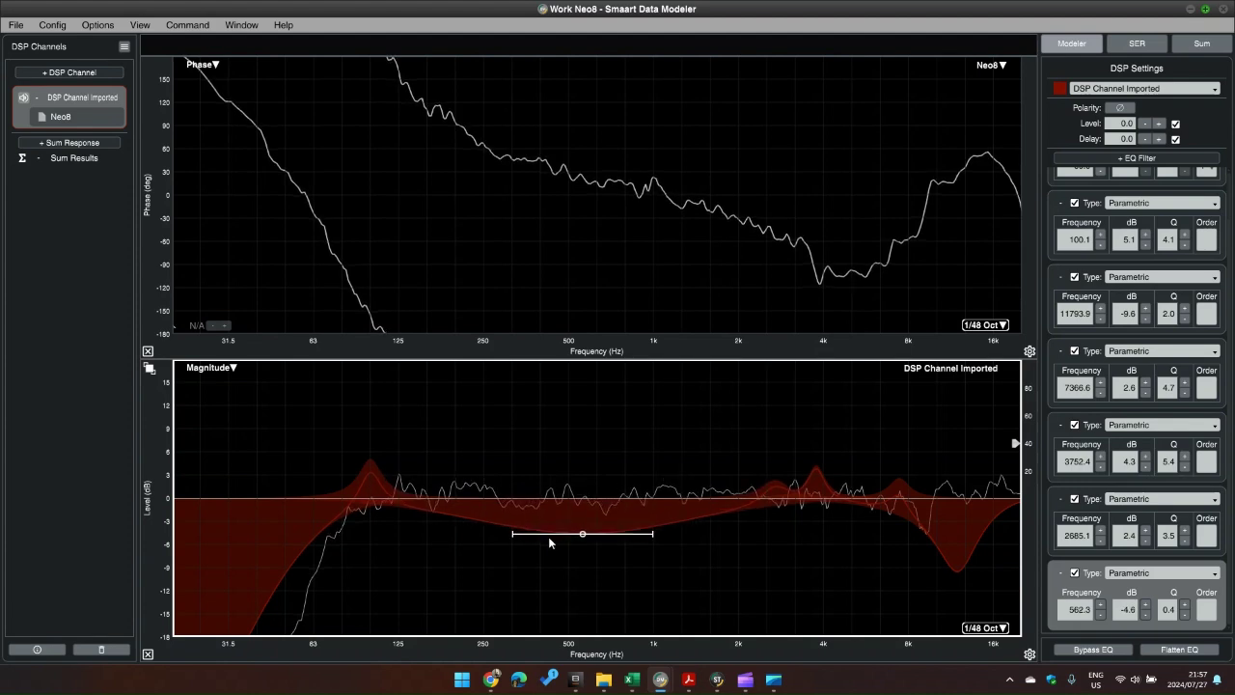
- Toggle Bypass EQ on the Neo8 channel to compare responses, leaving the EQ applied
{"action": "left_click", "coordinate": [1088, 652]}
{"action": "left_click", "coordinate": [1088, 651]}
{"action": "left_click", "coordinate": [60, 116]}
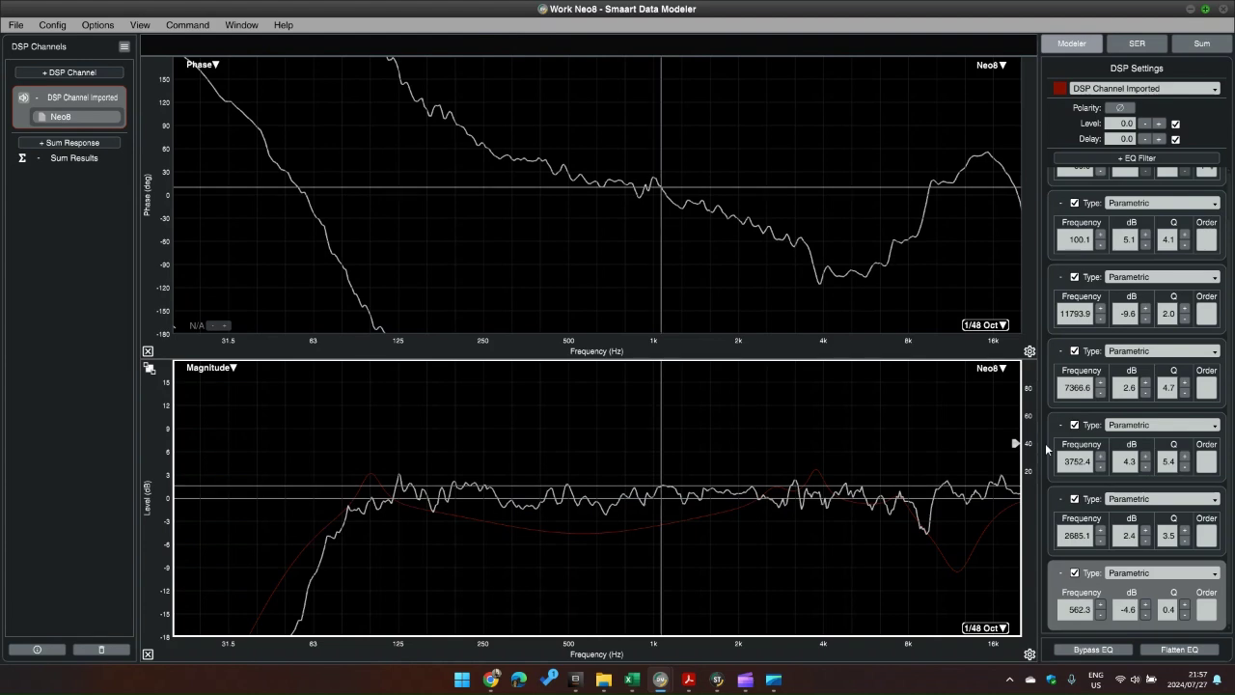
{"action": "left_click", "coordinate": [1096, 649]}
{"action": "left_click", "coordinate": [1096, 650]}
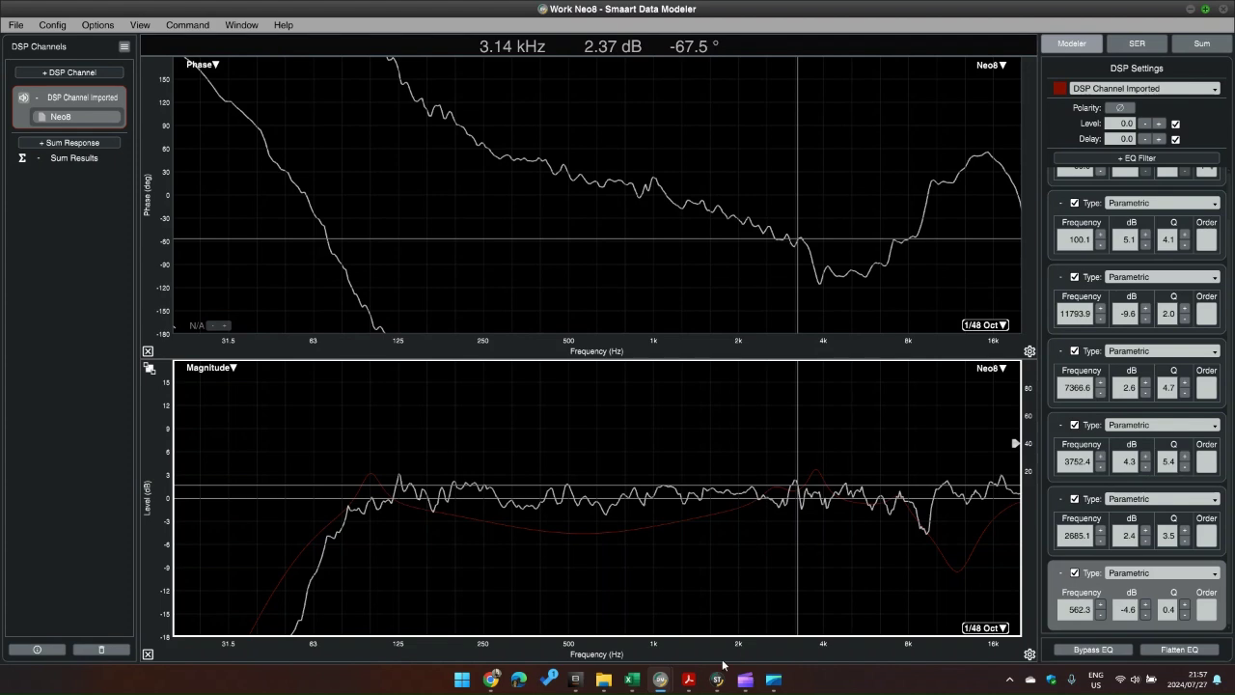
{"action": "mouse_move", "coordinate": [716, 685]}
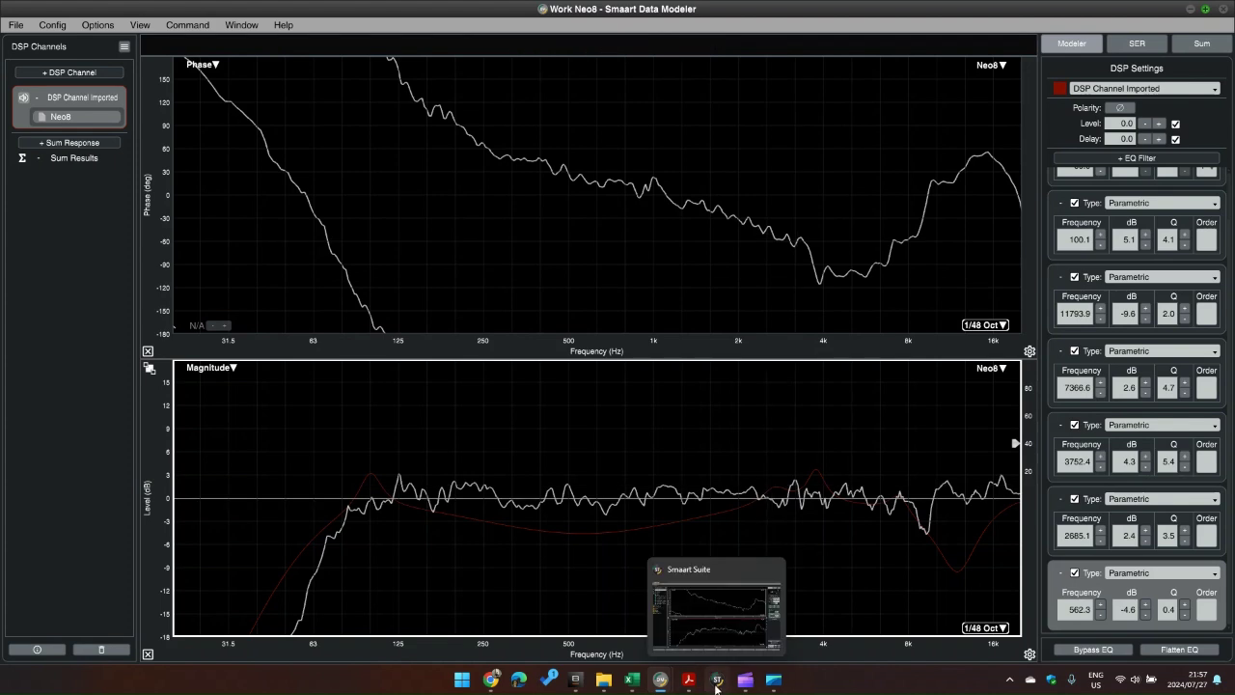
- Export the project as a PDF named Work Neo8 into the PDF Exports folder
{"action": "left_click", "coordinate": [15, 24]}
{"action": "mouse_move", "coordinate": [74, 145]}
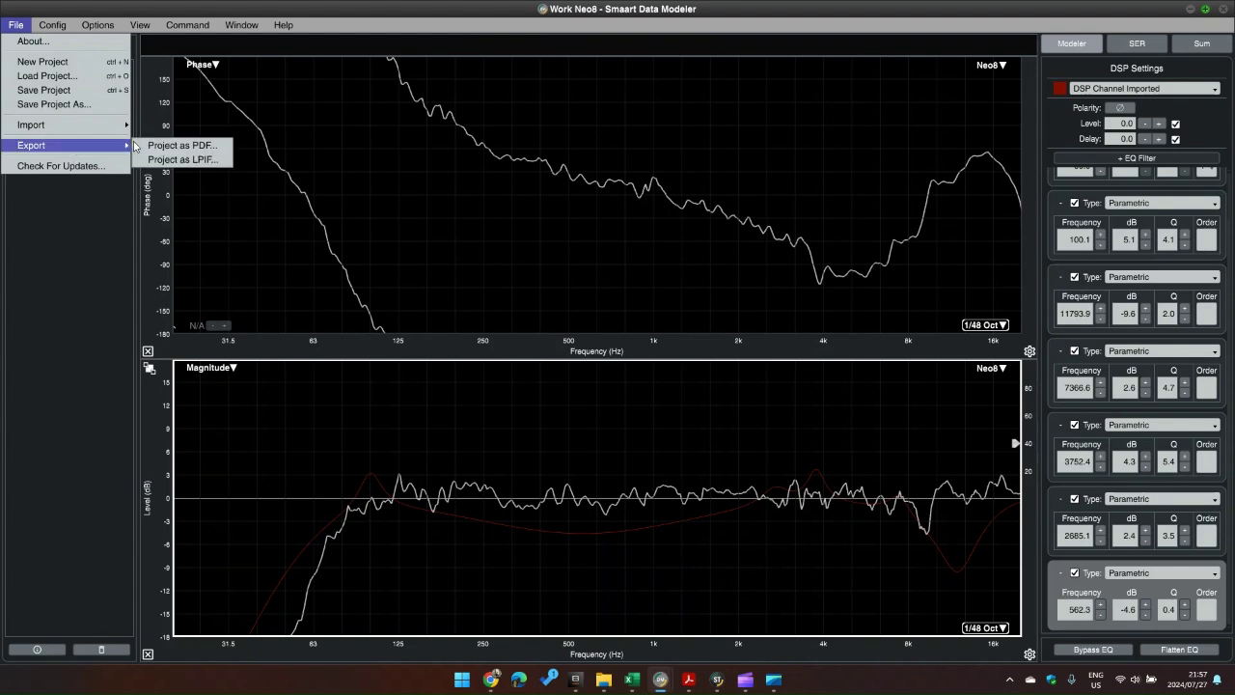
{"action": "left_click", "coordinate": [150, 147]}
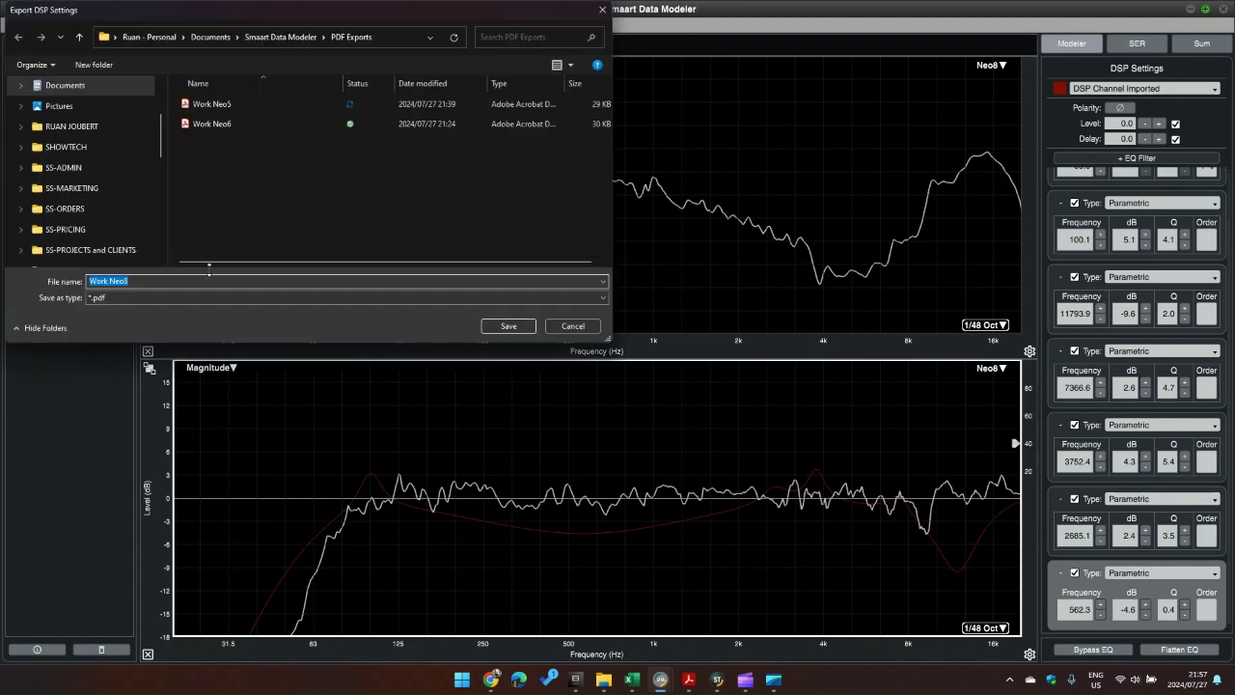
{"action": "left_click", "coordinate": [204, 281]}
{"action": "left_click", "coordinate": [508, 325]}
- Bring up the PDF Exports folder and select the new Work Neo8 PDF
{"action": "mouse_move", "coordinate": [602, 679]}
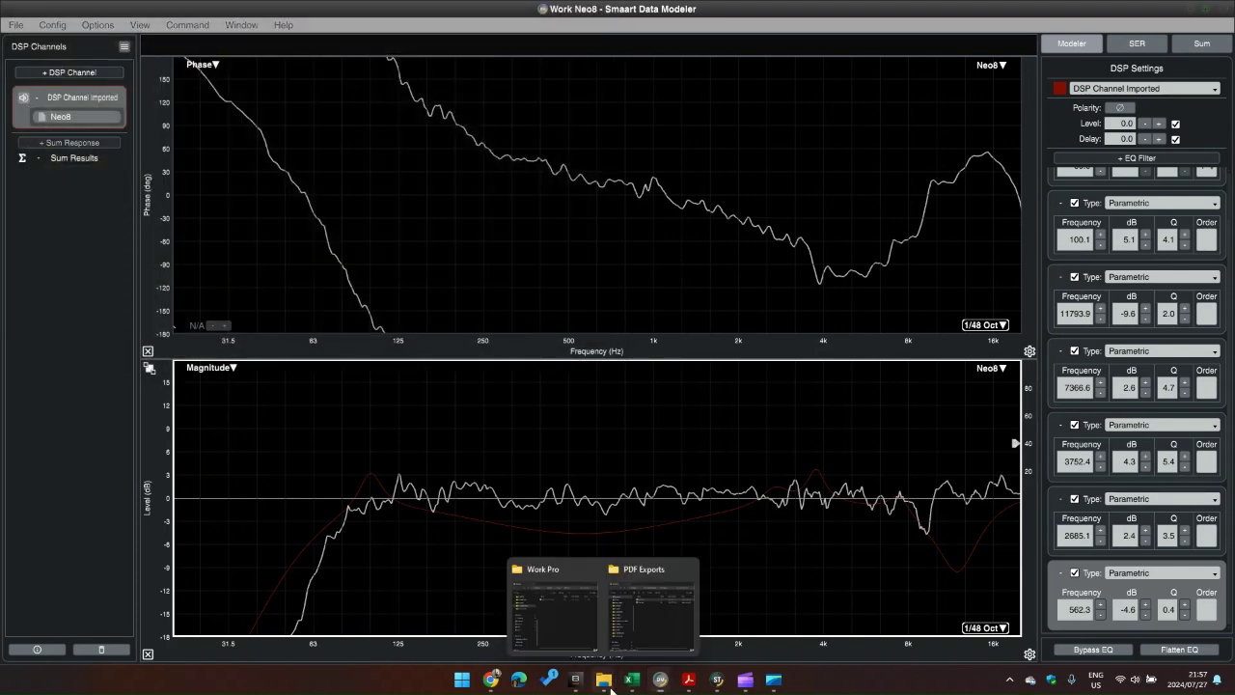
{"action": "left_click", "coordinate": [680, 588]}
{"action": "left_click", "coordinate": [821, 422]}
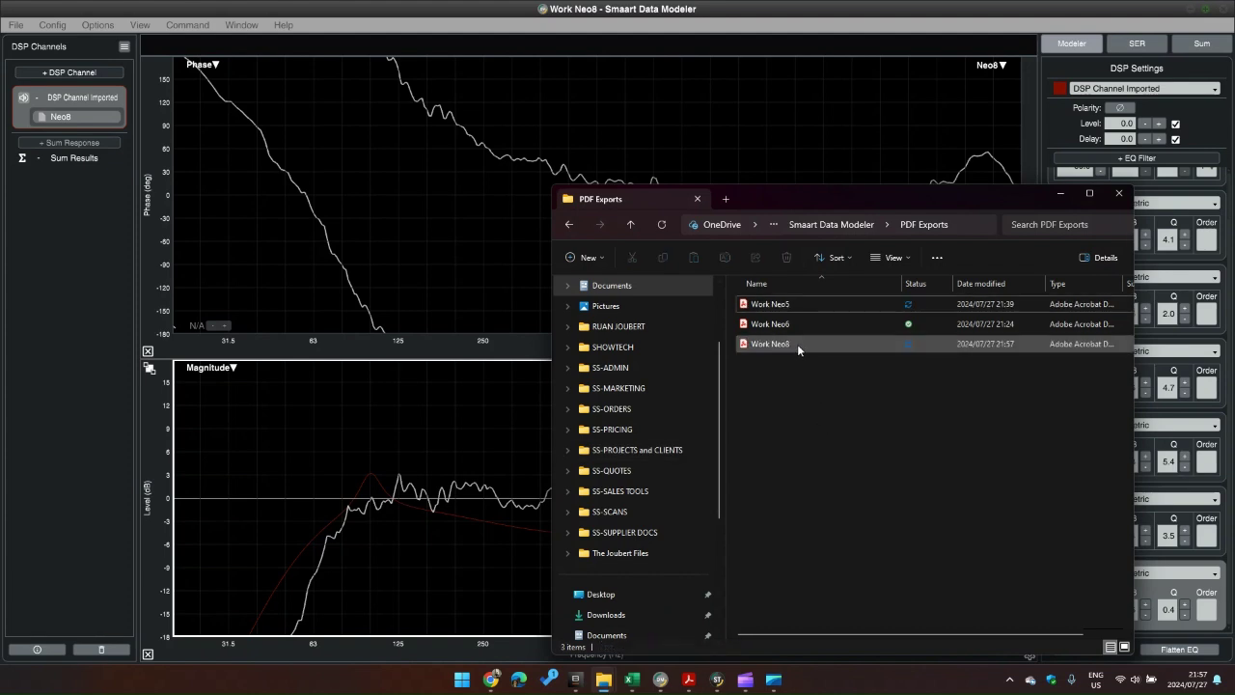
{"action": "left_click", "coordinate": [796, 342]}
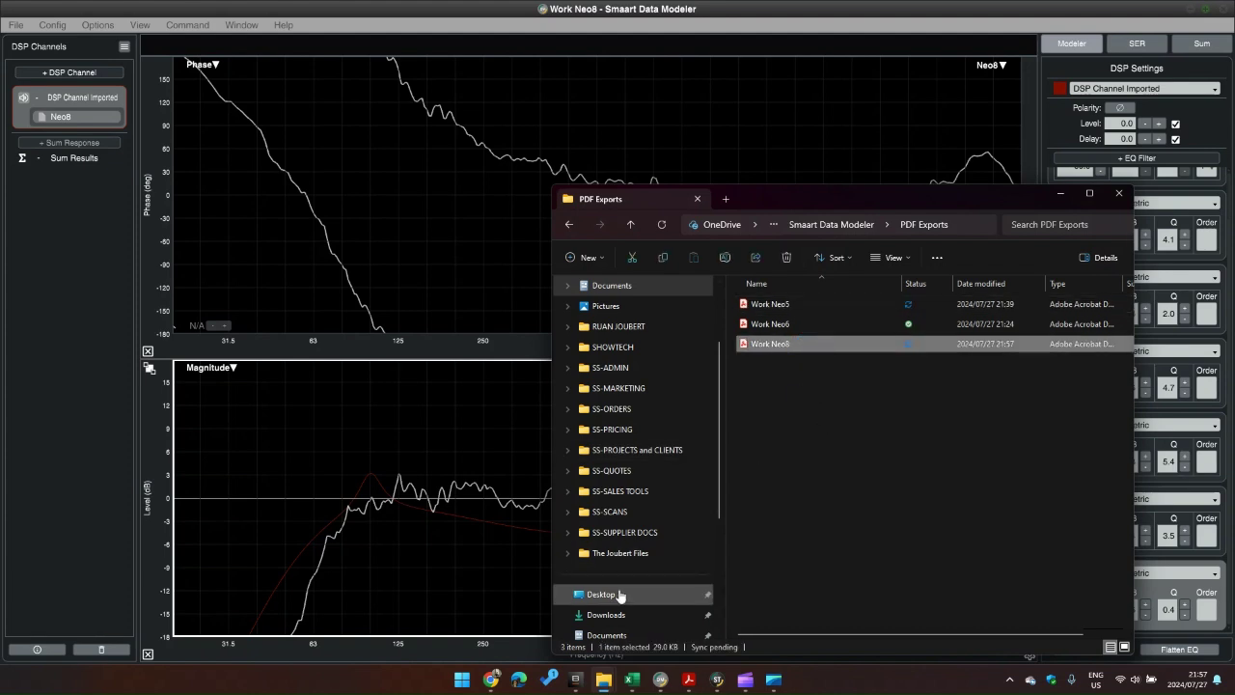
{"action": "left_click", "coordinate": [659, 679]}
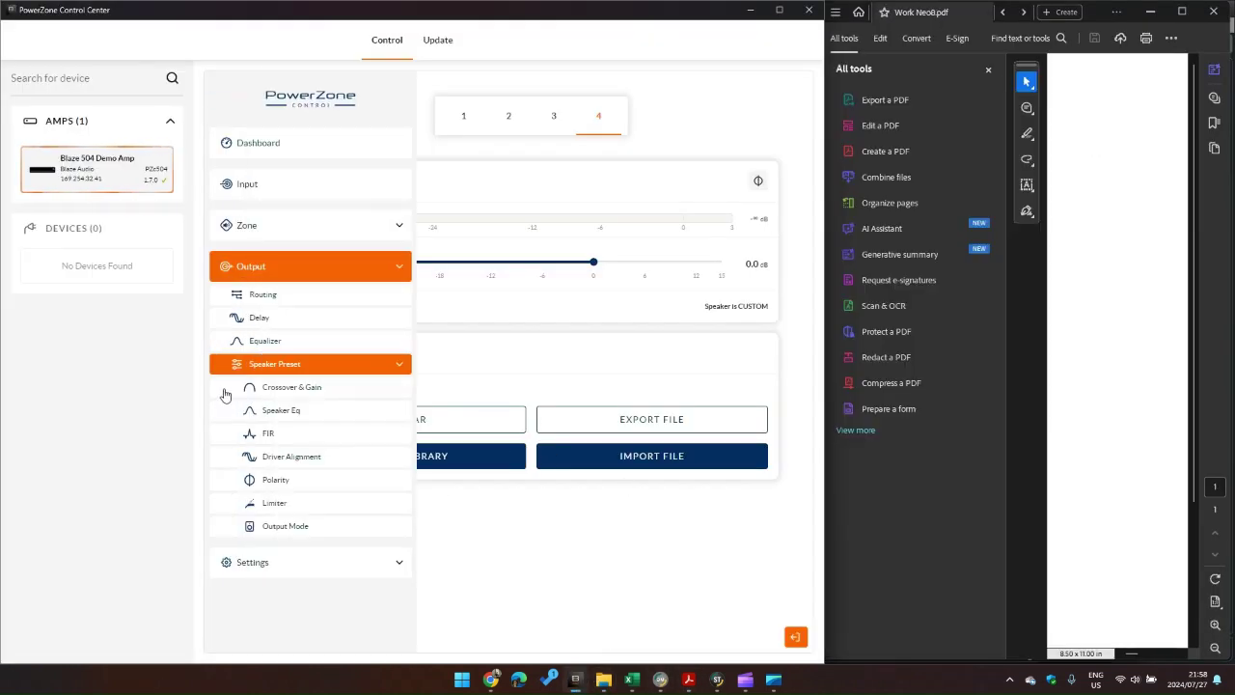
- Set the output's high-pass crossover to Linkwitz-Riley 24dB/octave at 60 Hz
{"action": "left_click", "coordinate": [227, 389]}
{"action": "scroll", "coordinate": [596, 402], "scroll_direction": "down", "scroll_amount": 5}
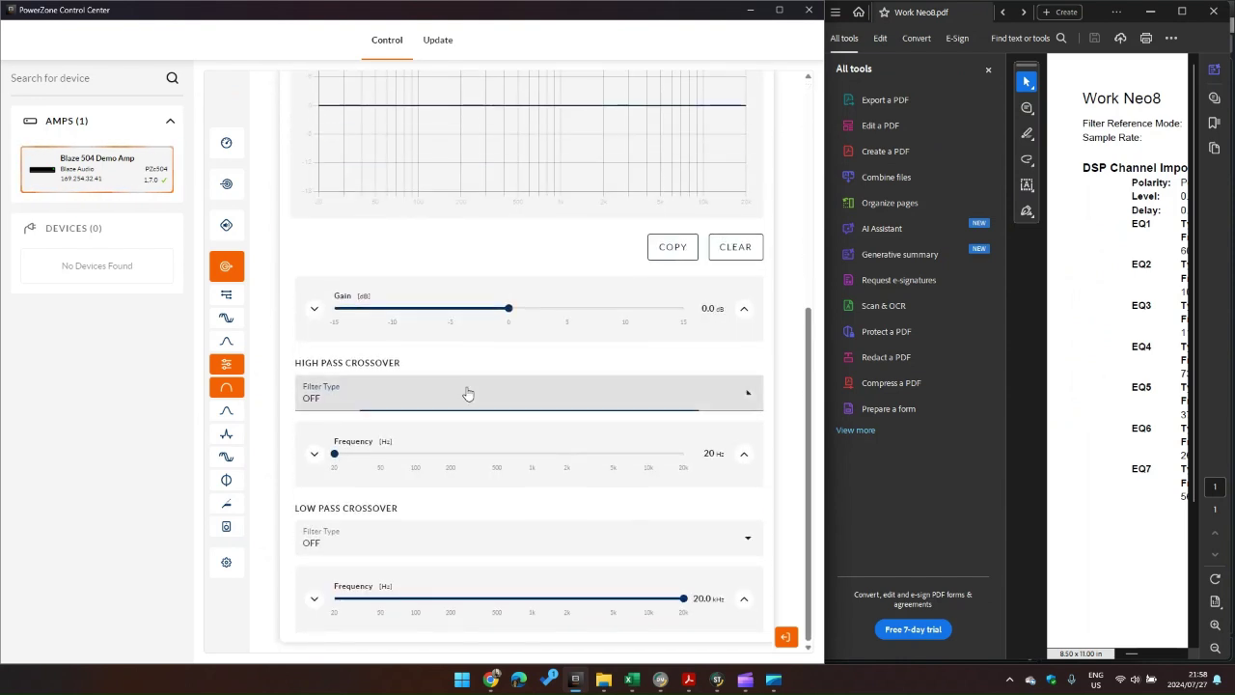
{"action": "left_click", "coordinate": [469, 394]}
{"action": "left_click", "coordinate": [988, 68]}
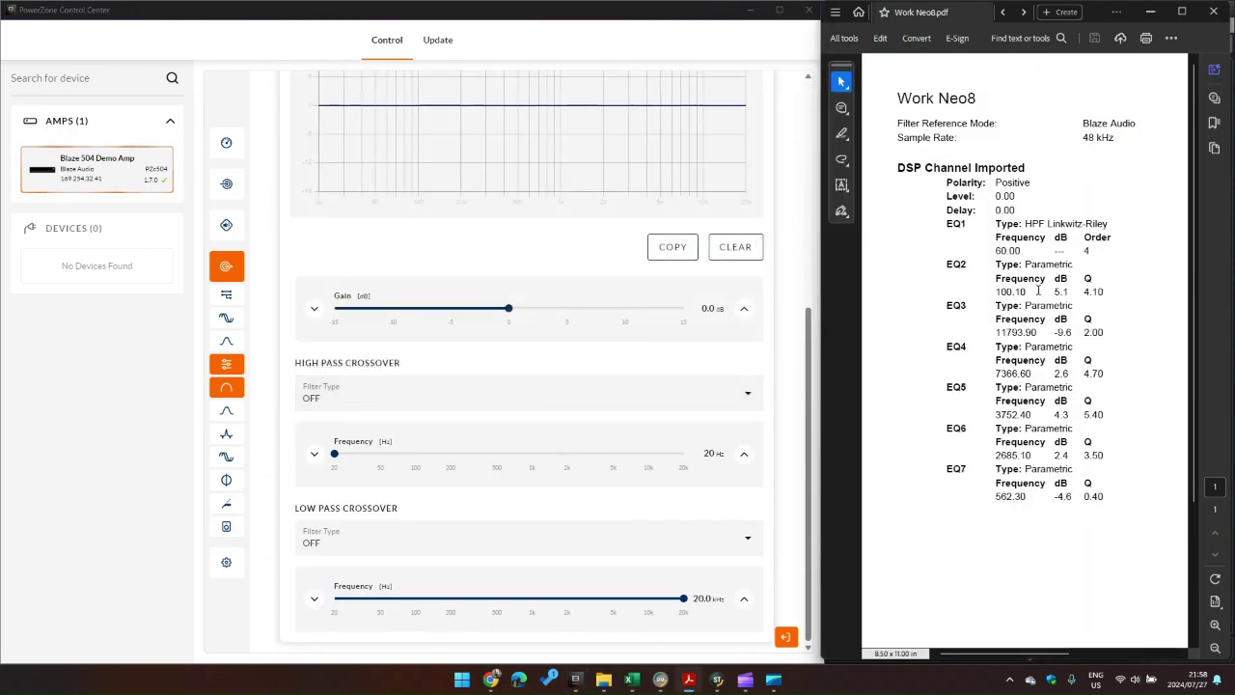
{"action": "left_click", "coordinate": [479, 399]}
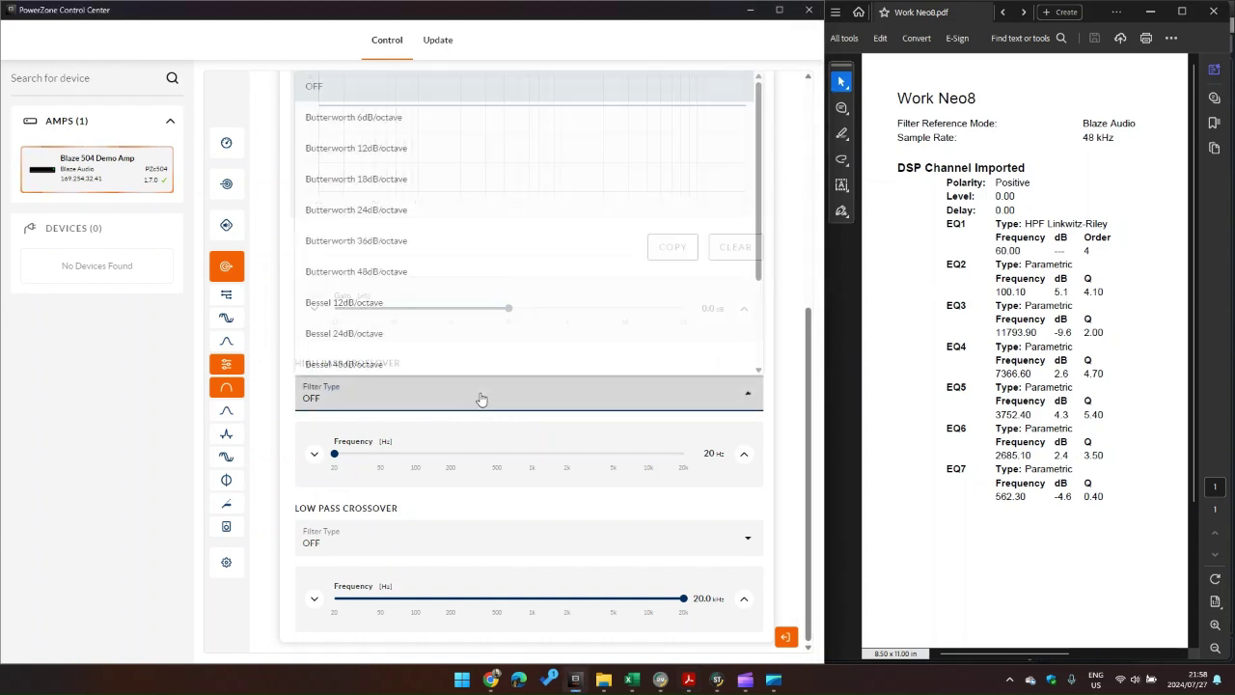
{"action": "scroll", "coordinate": [421, 321], "scroll_direction": "down", "scroll_amount": 3}
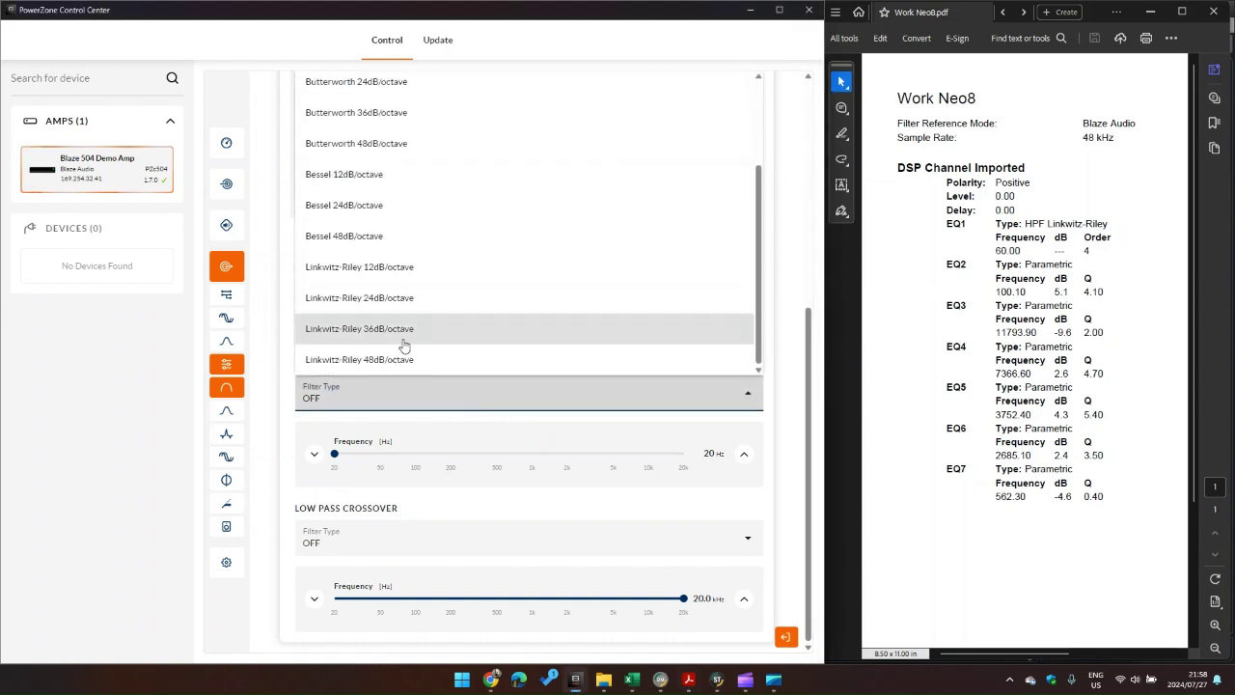
{"action": "left_click", "coordinate": [402, 305]}
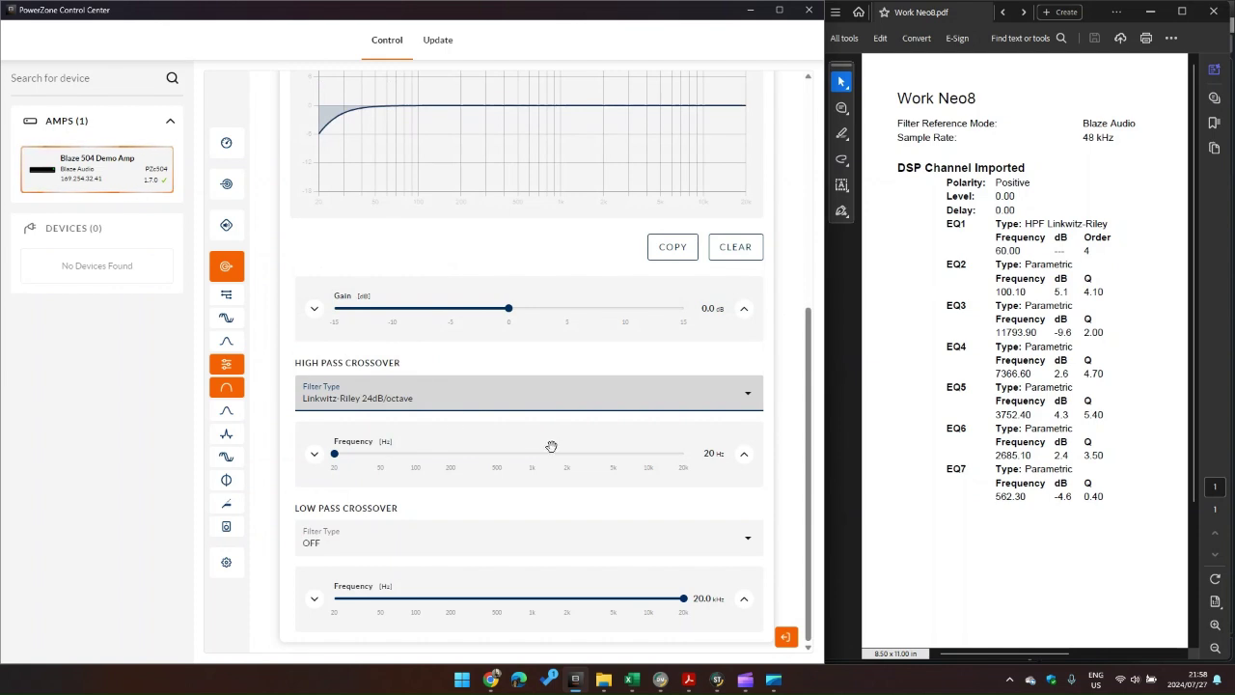
{"action": "left_click", "coordinate": [714, 453]}
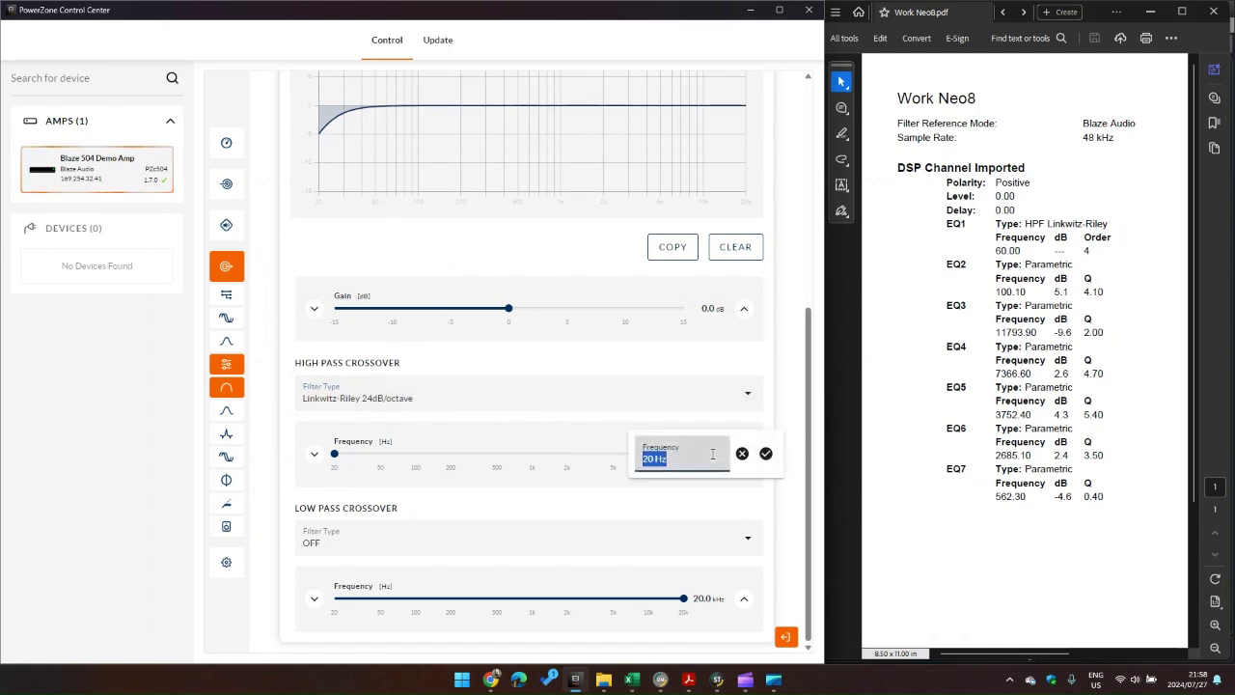
{"action": "type", "text": "60"}
{"action": "key", "text": "Return"}
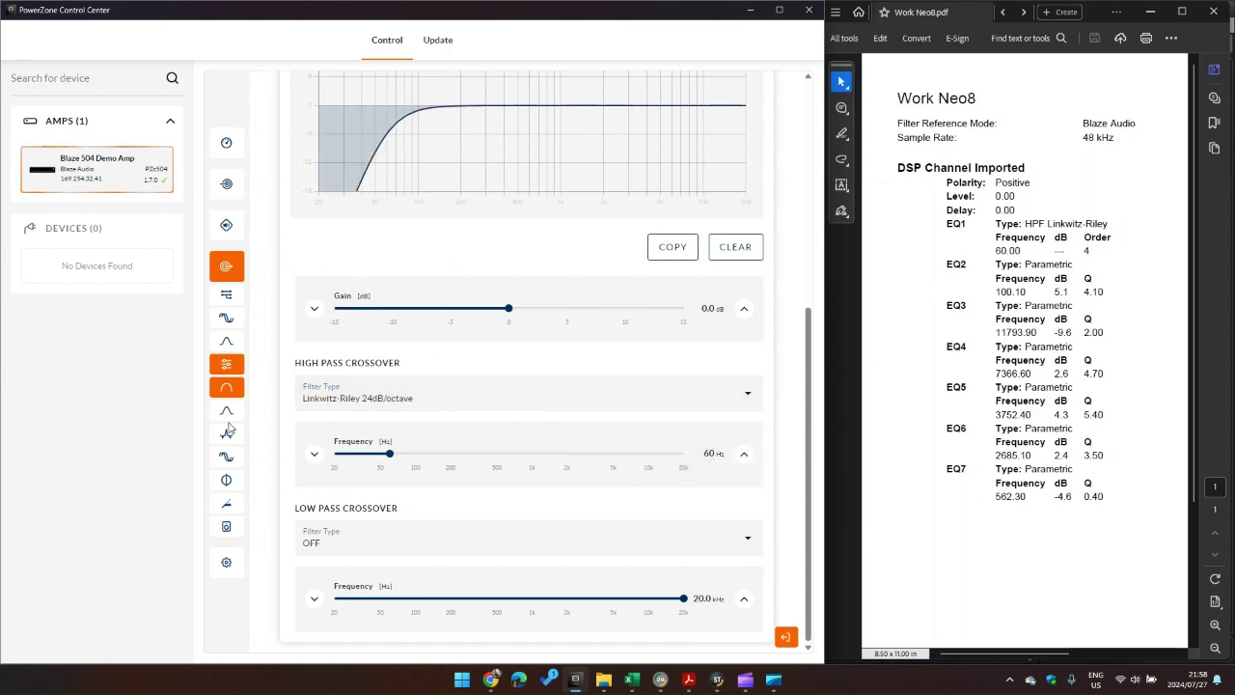
- Edit the speaker EQ and set band 1 to 100 Hz, +5.1 dB, Q 4.10
{"action": "left_click", "coordinate": [232, 413]}
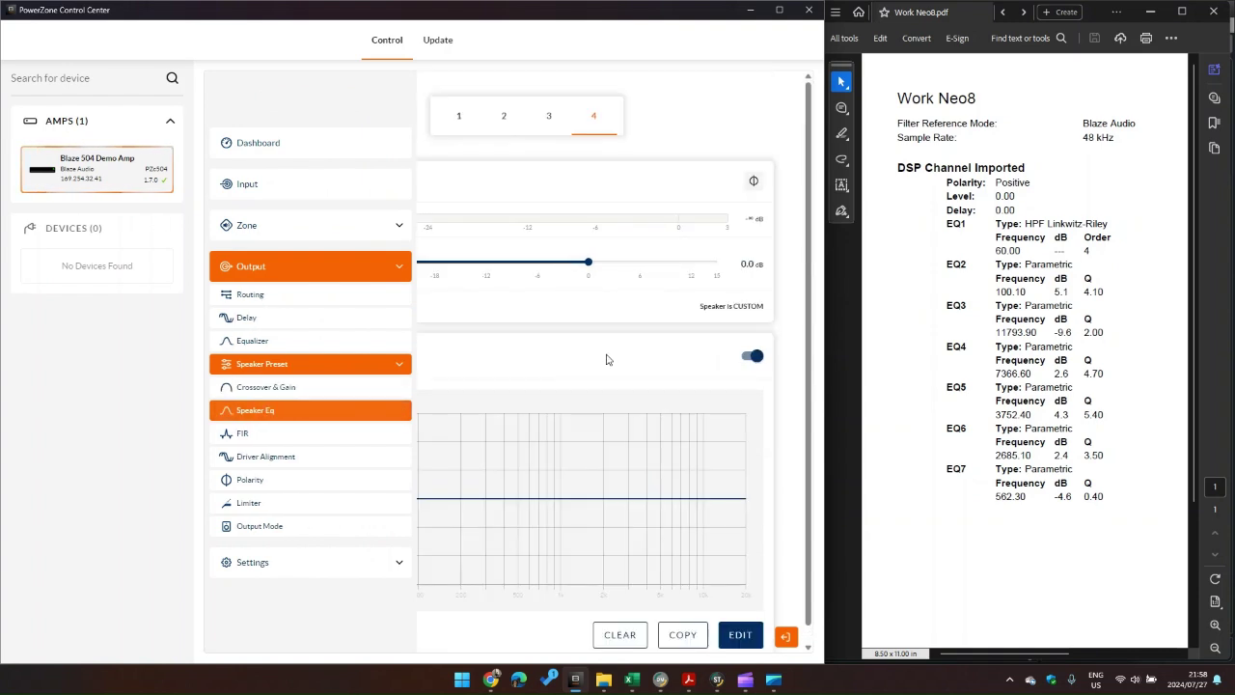
{"action": "scroll", "coordinate": [663, 453], "scroll_direction": "down", "scroll_amount": 1}
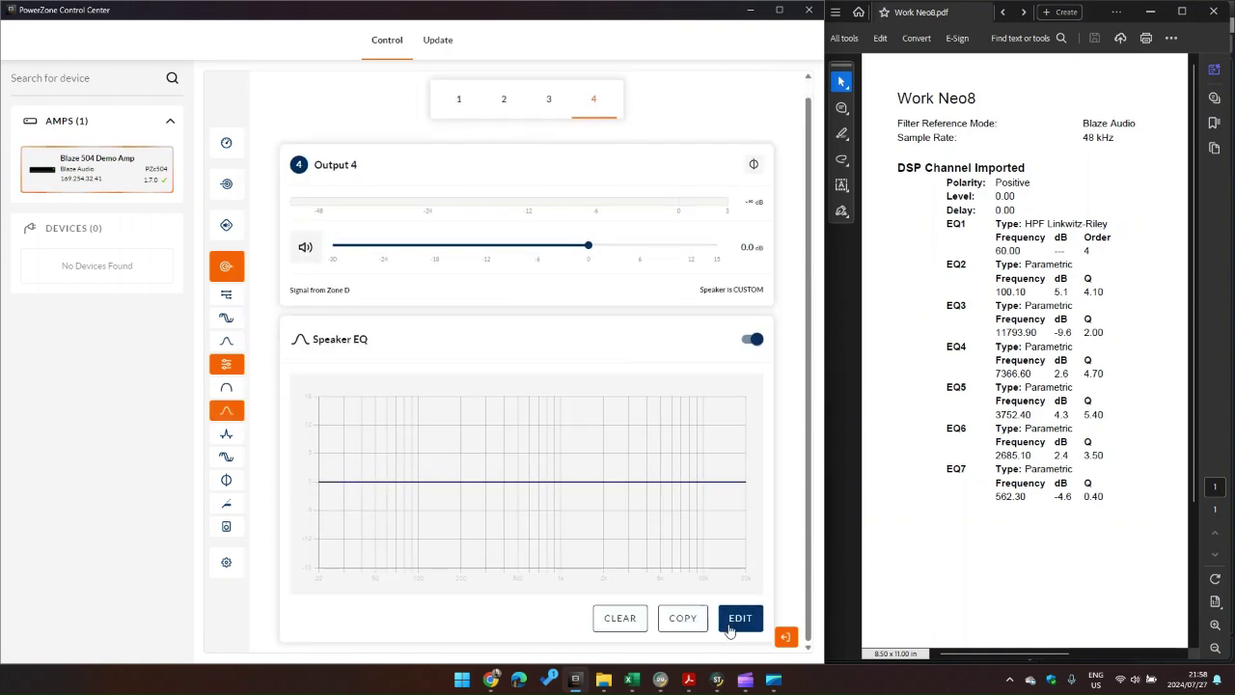
{"action": "left_click", "coordinate": [730, 621]}
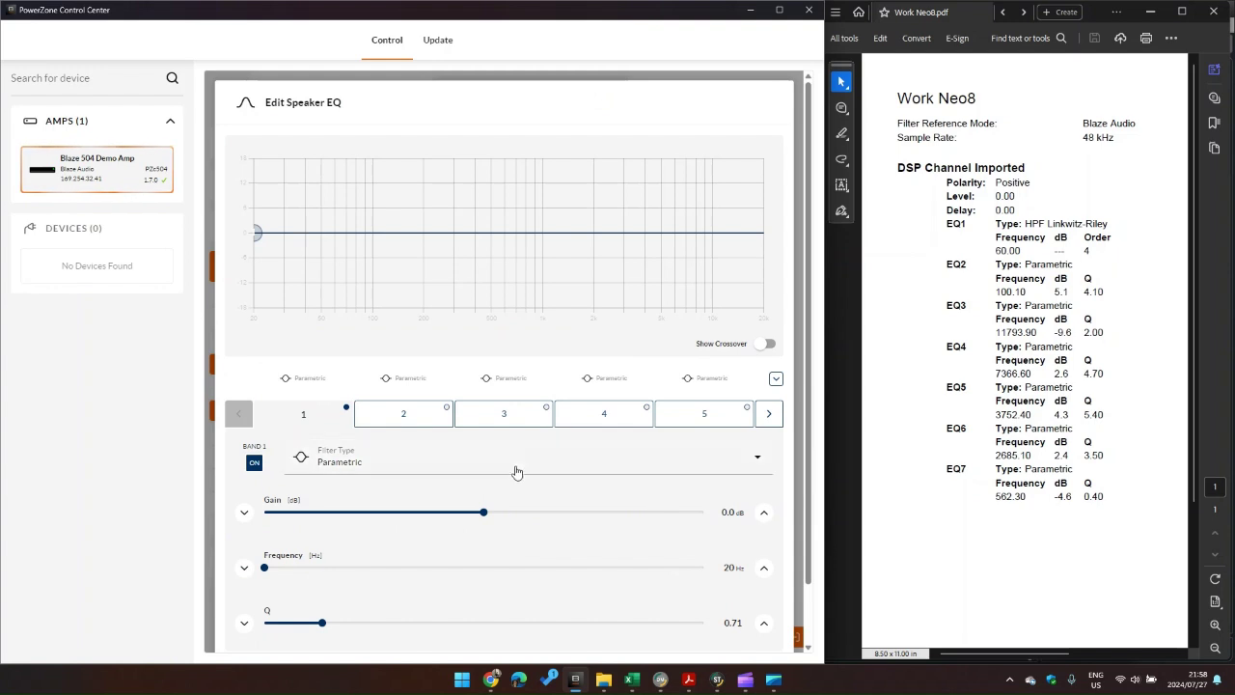
{"action": "scroll", "coordinate": [695, 536], "scroll_direction": "down", "scroll_amount": 1}
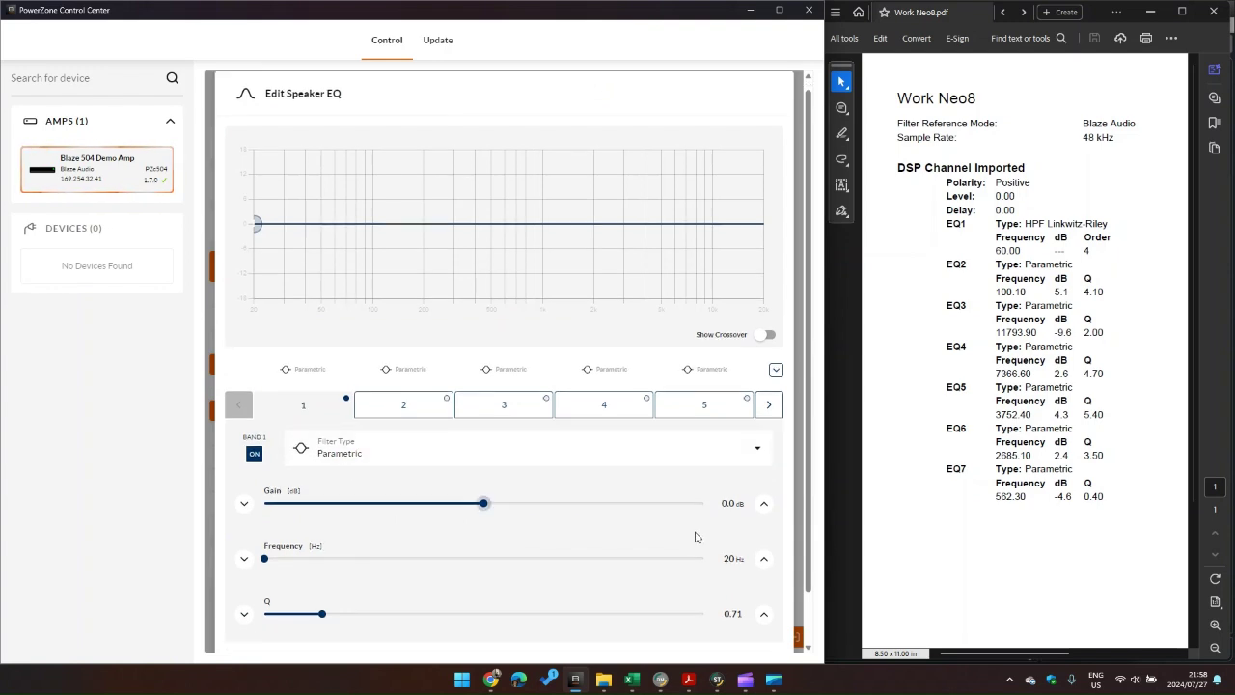
{"action": "left_click", "coordinate": [731, 500]}
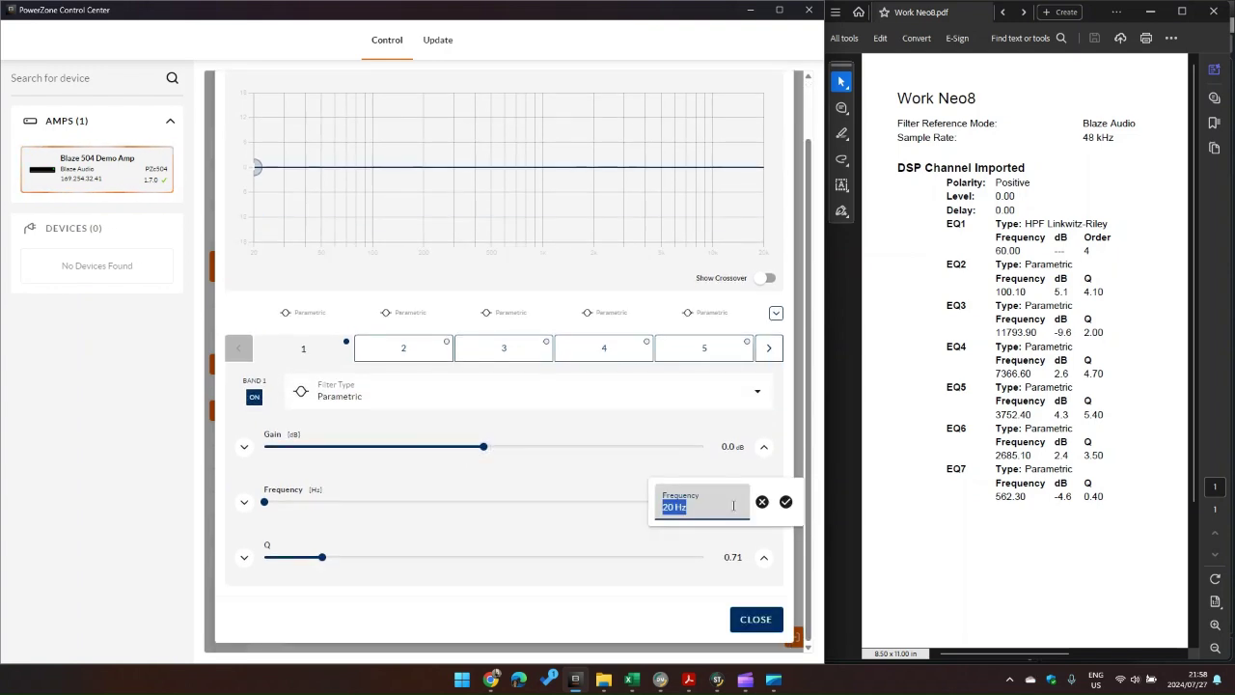
{"action": "type", "text": "100"}
{"action": "key", "text": "Return"}
{"action": "left_click", "coordinate": [733, 446]}
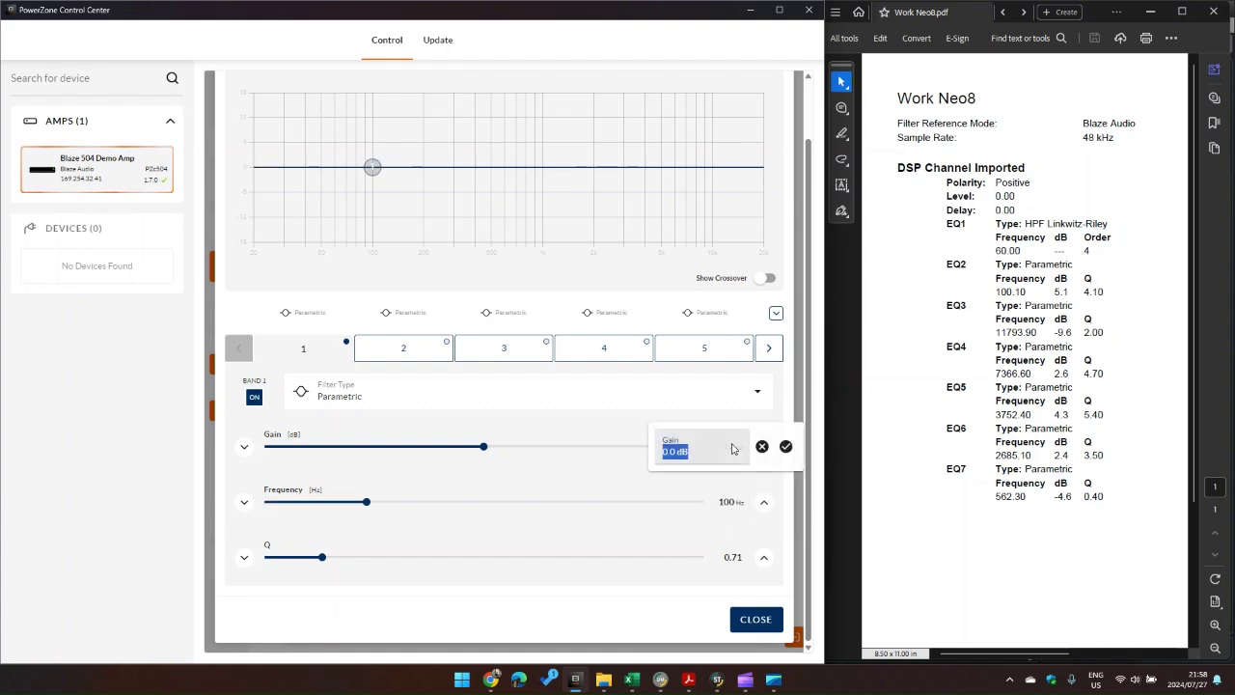
{"action": "type", "text": "5.1"}
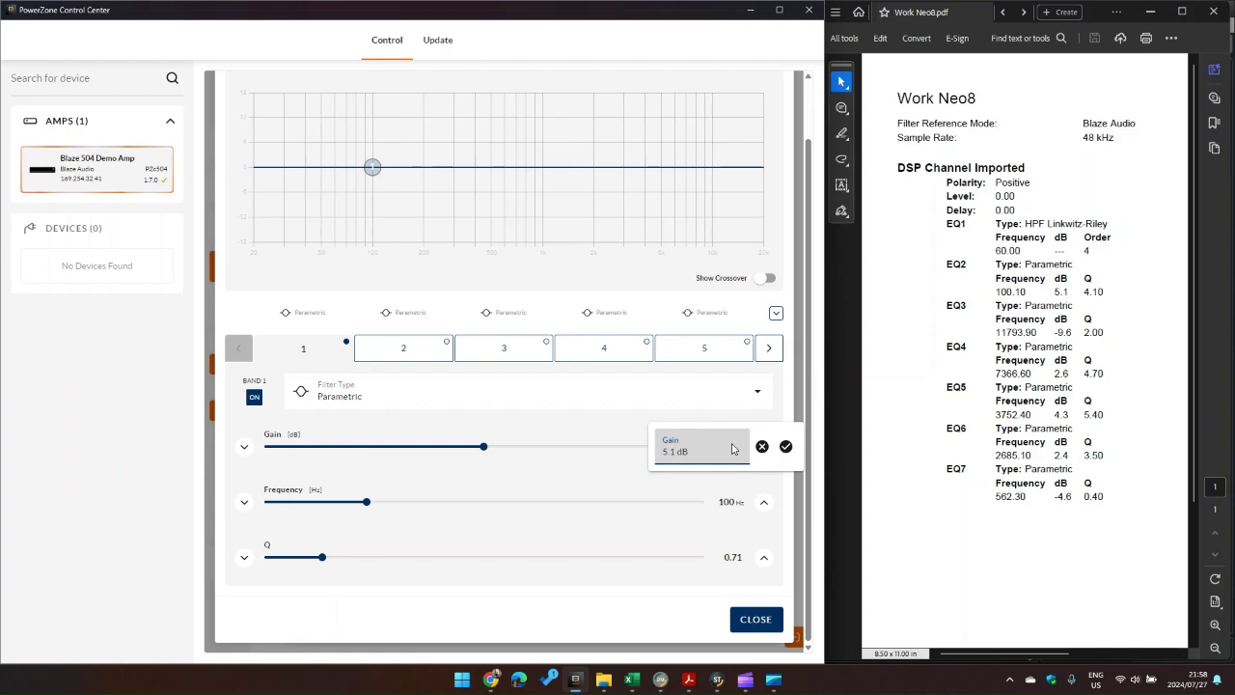
{"action": "key", "text": "Return"}
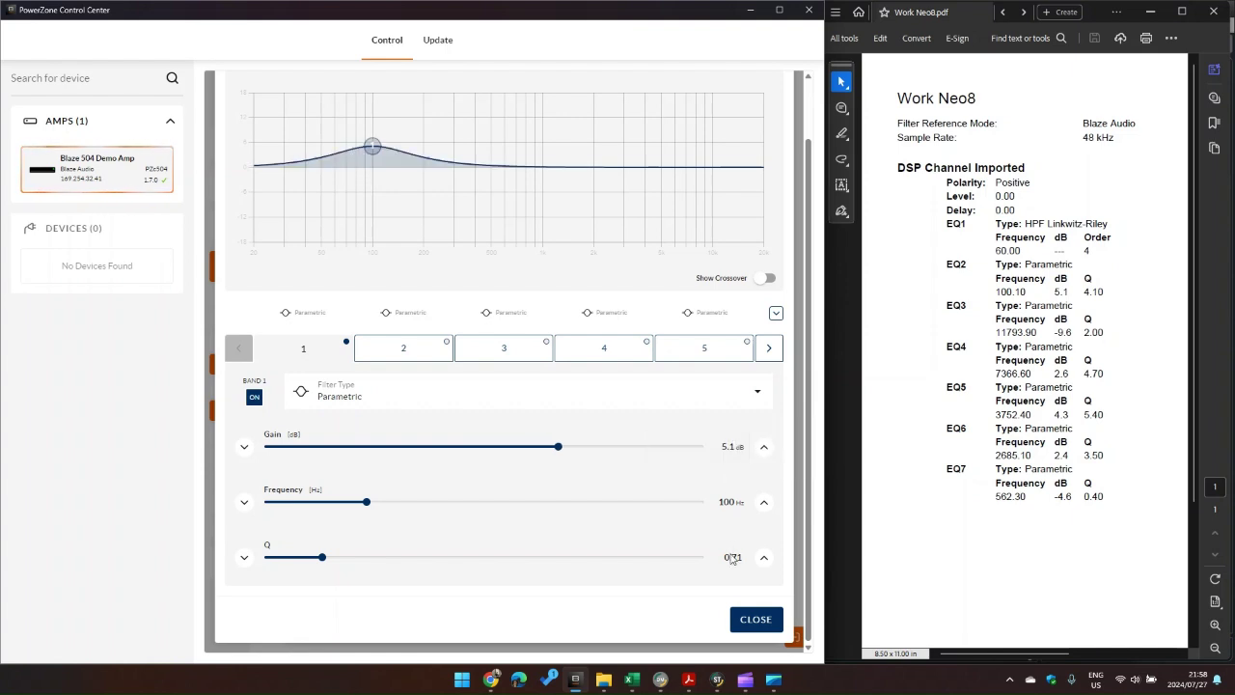
{"action": "left_click", "coordinate": [732, 557]}
{"action": "type", "text": "4.10"}
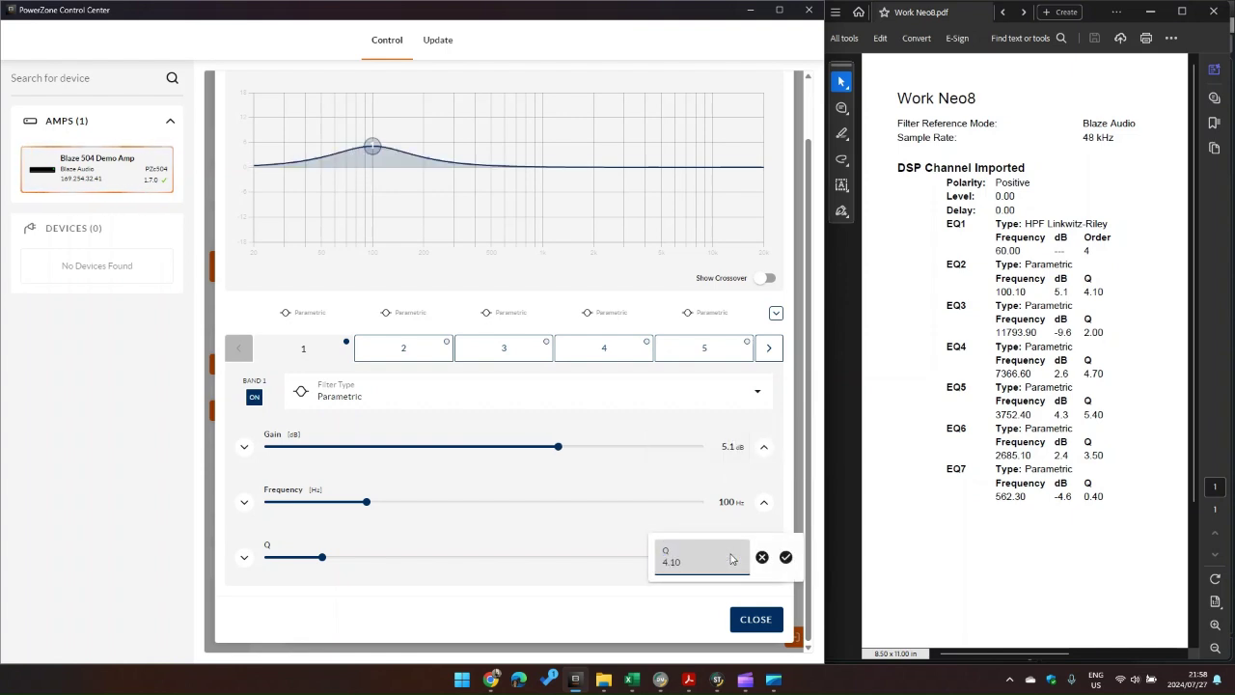
{"action": "key", "text": "Return"}
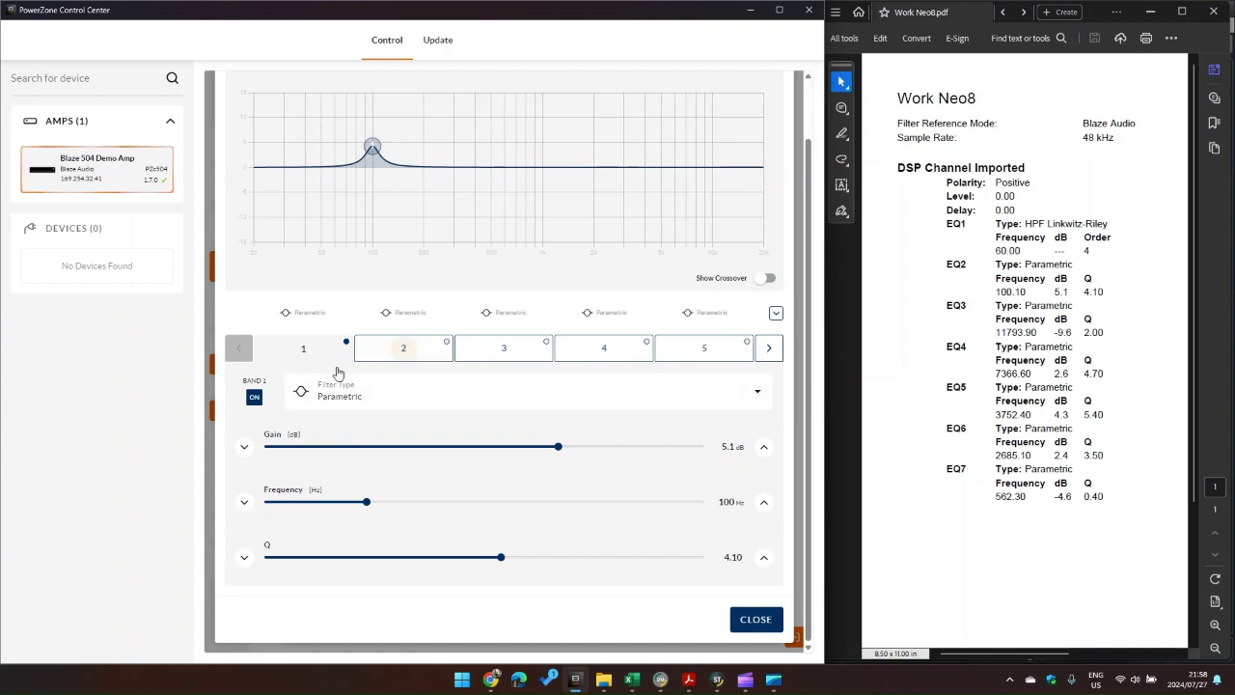
- Set speaker EQ band 2 to 11793.90 Hz, −9.6 dB, Q 2.00
{"action": "left_click", "coordinate": [381, 349]}
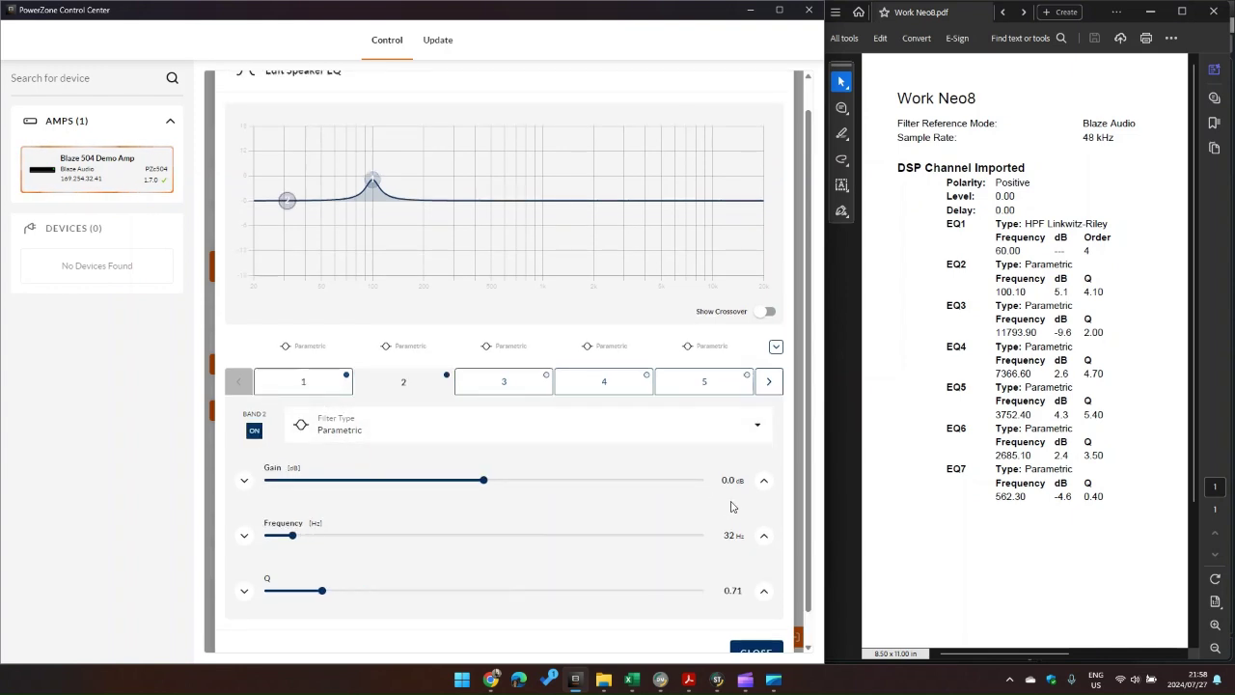
{"action": "left_click", "coordinate": [737, 538]}
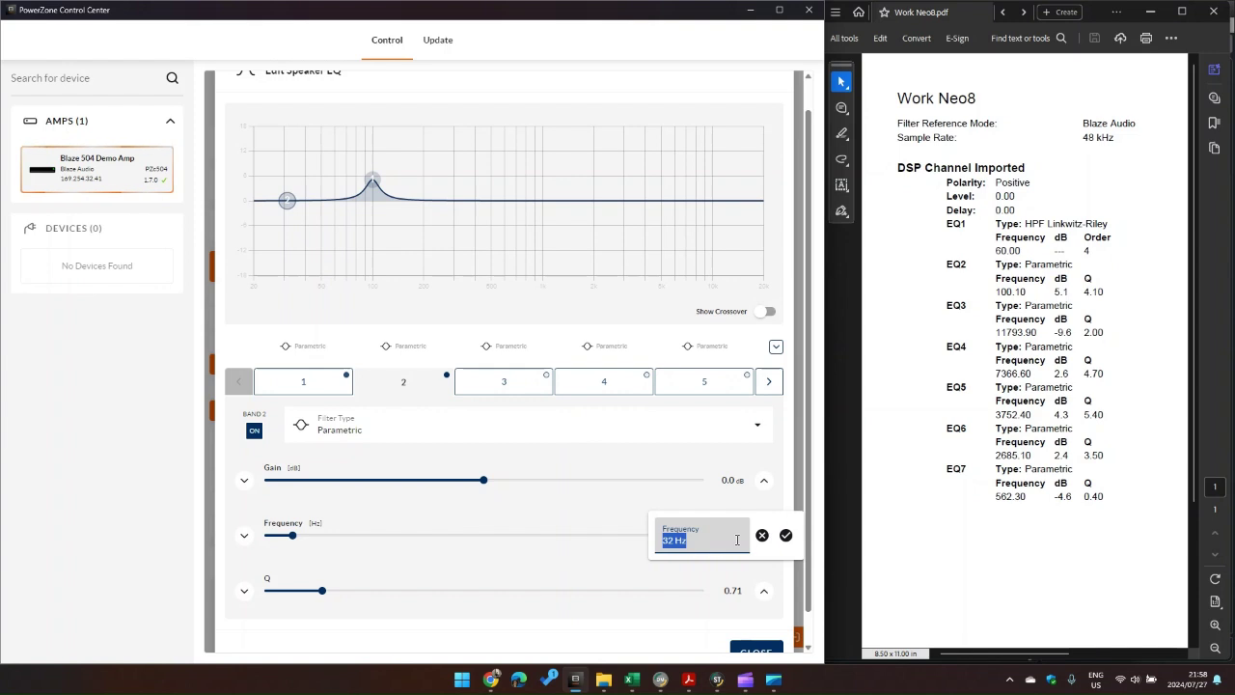
{"action": "type", "text": "11793.90"}
{"action": "key", "text": "Return"}
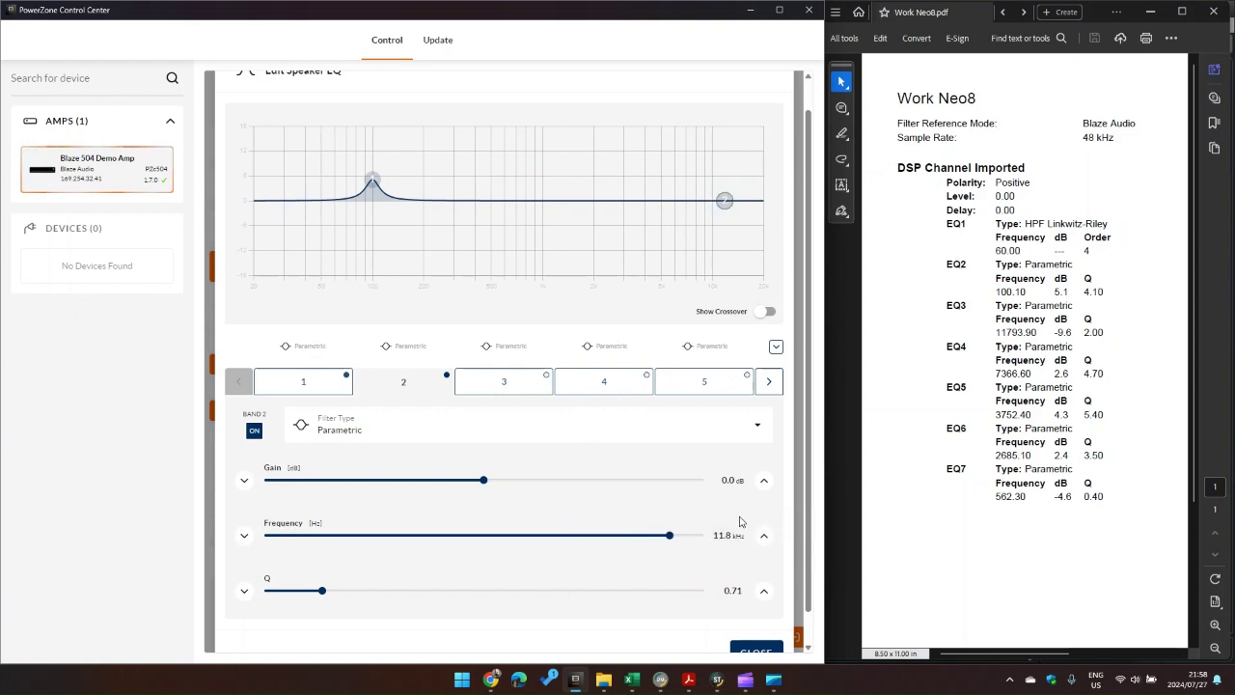
{"action": "left_click", "coordinate": [731, 479]}
{"action": "type", "text": "-9.6"}
{"action": "key", "text": "Return"}
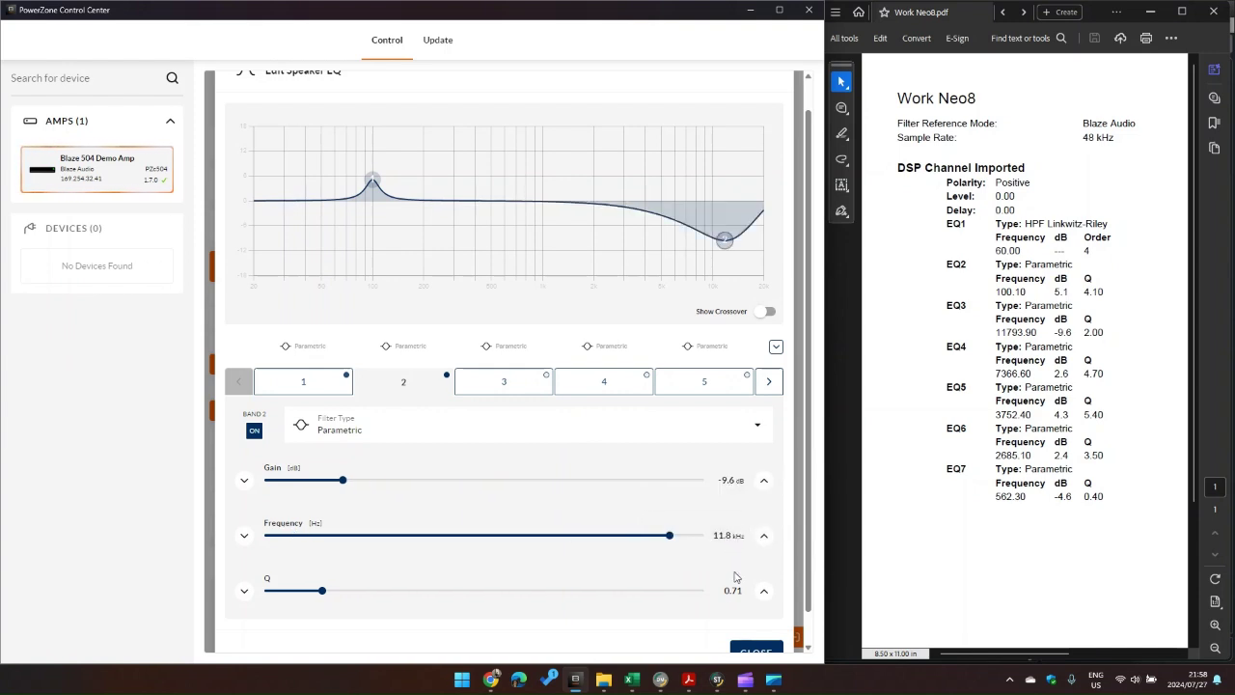
{"action": "left_click", "coordinate": [731, 591]}
{"action": "type", "text": "2.00"}
{"action": "key", "text": "Return"}
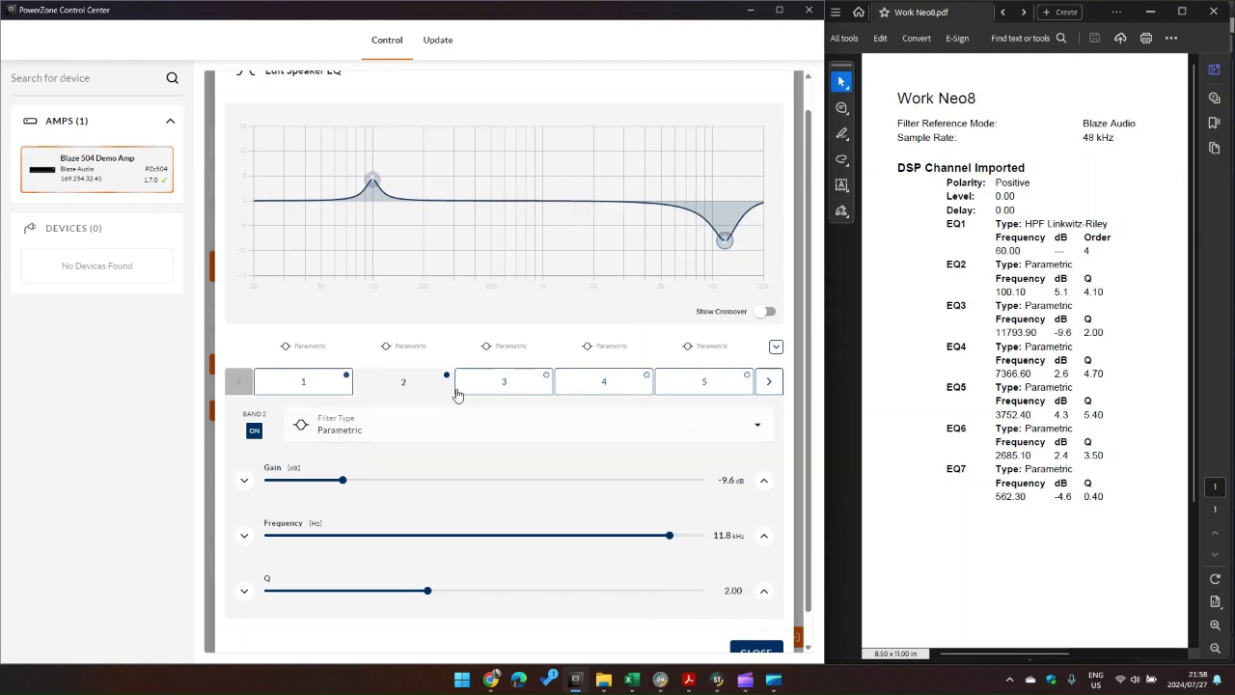
- Set EQ band 3 to 7366.60 Hz, 2.6 dB gain and Q 4.70
{"action": "left_click", "coordinate": [457, 395]}
{"action": "left_click", "coordinate": [735, 535]}
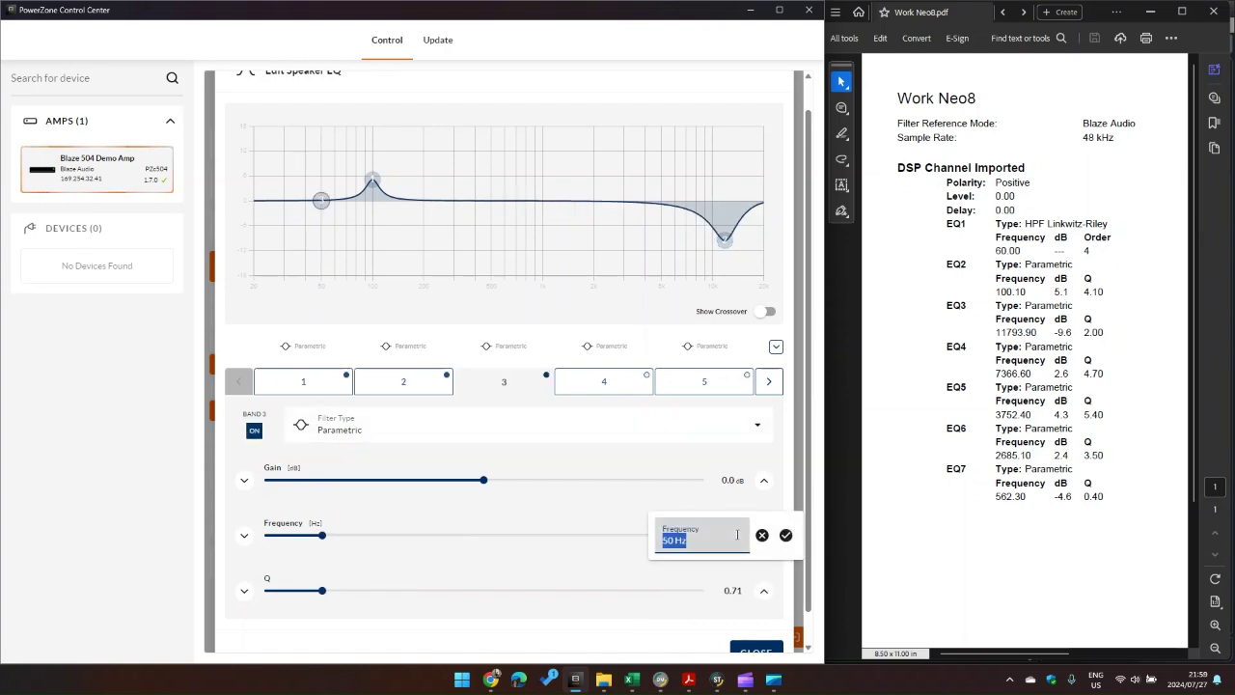
{"action": "type", "text": "7366.60"}
{"action": "key", "text": "Return"}
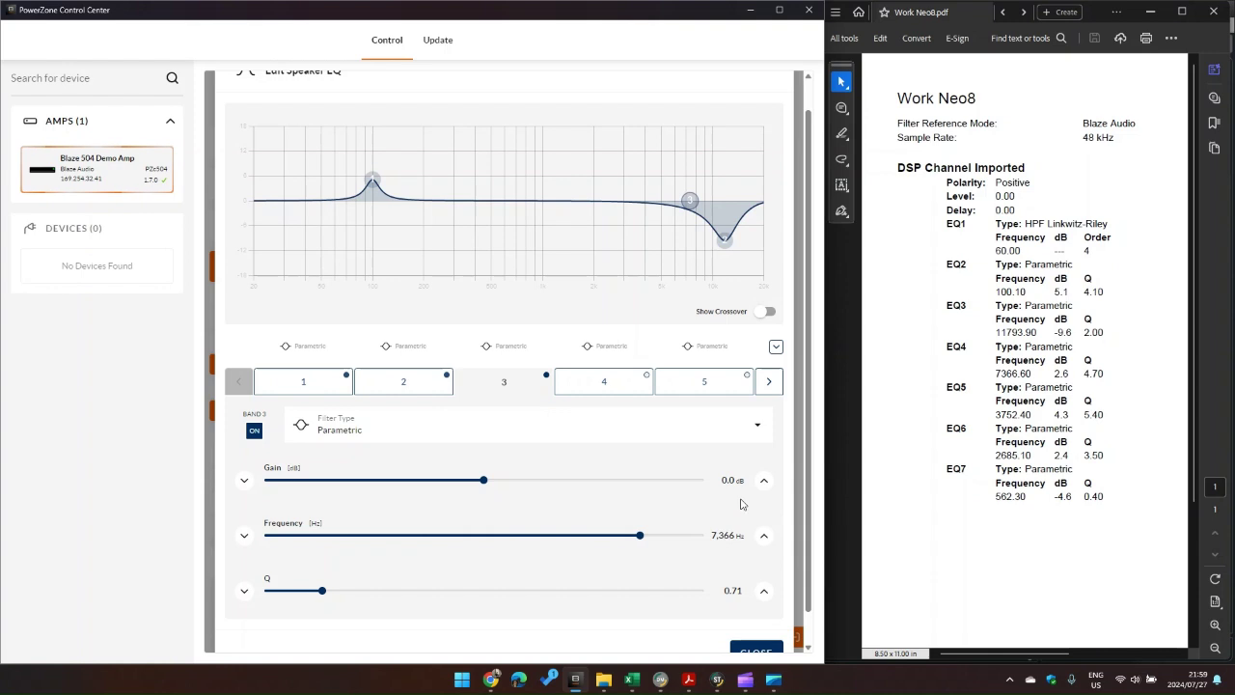
{"action": "left_click", "coordinate": [731, 480]}
{"action": "type", "text": "2.6"}
{"action": "key", "text": "Return"}
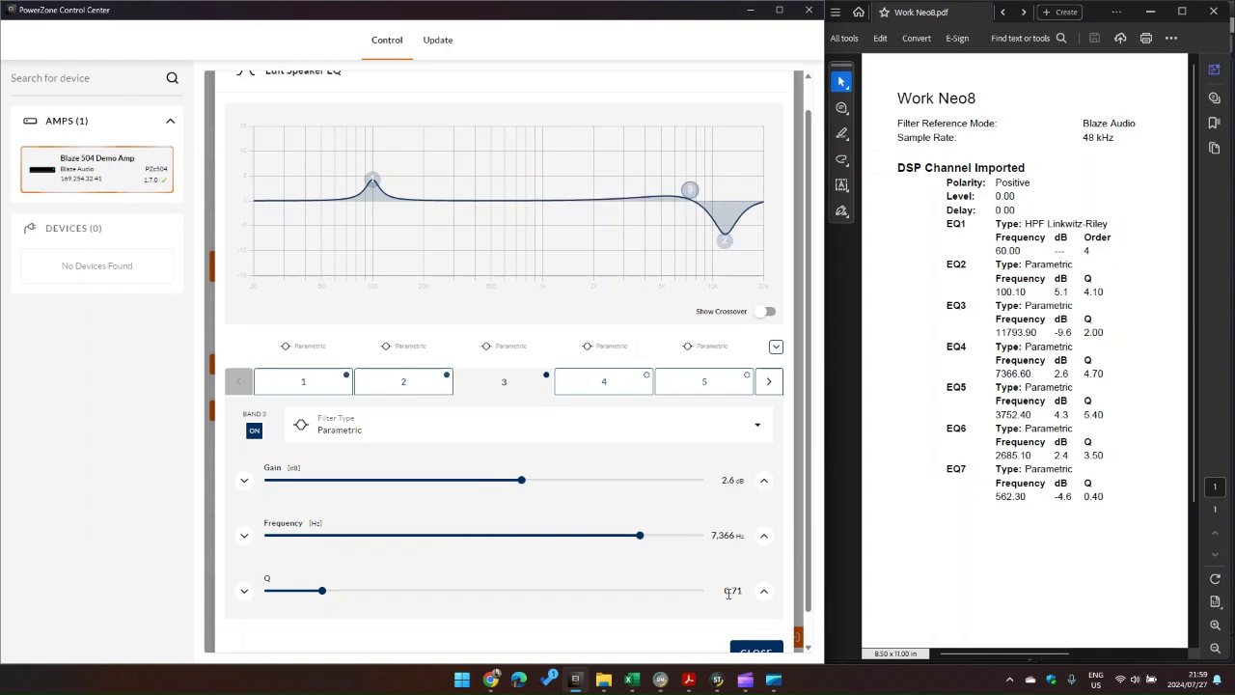
{"action": "left_click", "coordinate": [732, 590]}
{"action": "type", "text": "4.70"}
{"action": "key", "text": "Return"}
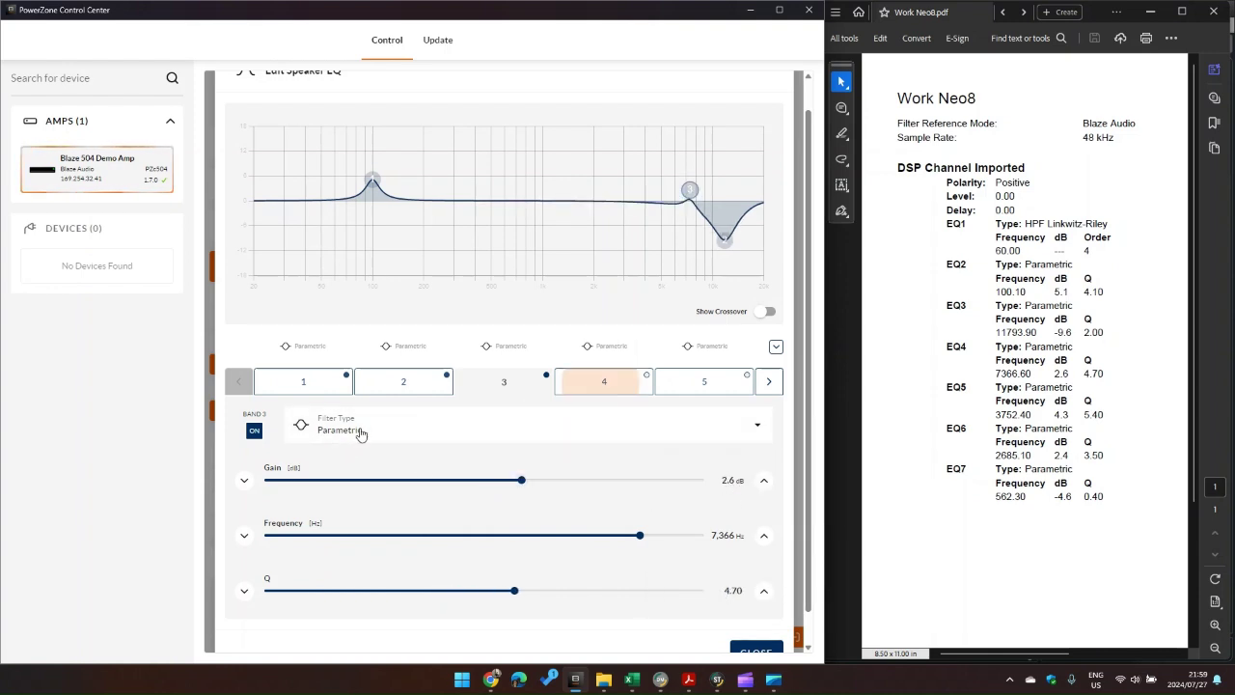
- Enable EQ band 4 and set it to 3752.40 Hz, 4.3 dB gain, Q 5.40
{"action": "left_click", "coordinate": [254, 429]}
{"action": "left_click", "coordinate": [731, 534]}
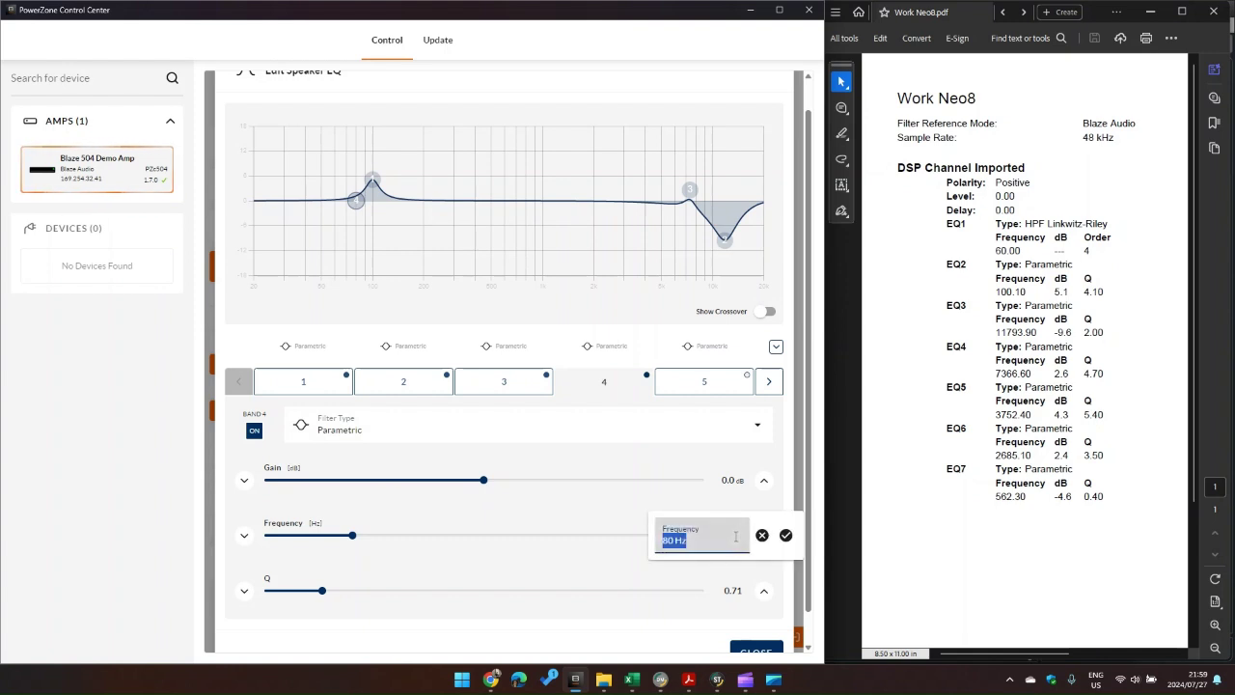
{"action": "type", "text": "3752.40"}
{"action": "key", "text": "Return"}
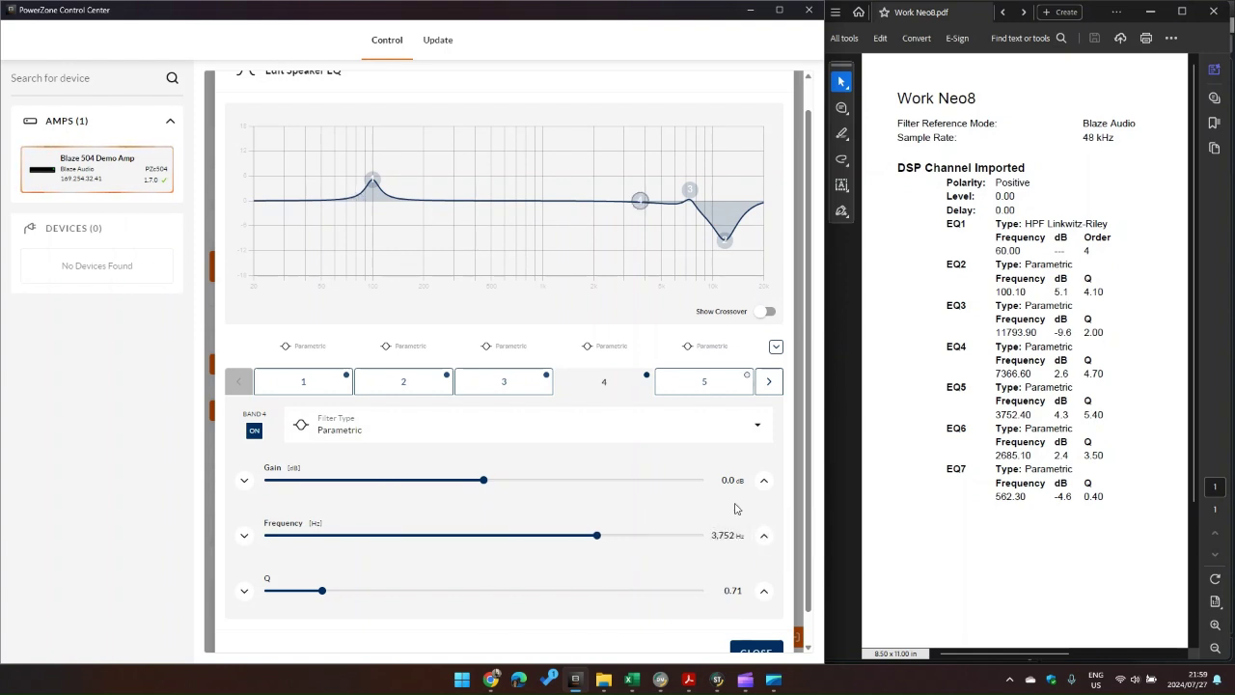
{"action": "left_click", "coordinate": [733, 480]}
{"action": "type", "text": "4.3"}
{"action": "key", "text": "Return"}
{"action": "left_click", "coordinate": [726, 591]}
{"action": "type", "text": "5.40"}
{"action": "key", "text": "Return"}
- Set EQ band 5 to 2685.10 Hz, 2.4 dB gain and Q 3.50
{"action": "left_click", "coordinate": [731, 383]}
{"action": "left_click", "coordinate": [729, 535]}
{"action": "type", "text": "2685.10"}
{"action": "key", "text": "Return"}
{"action": "left_click", "coordinate": [721, 479]}
{"action": "type", "text": "2.4"}
{"action": "key", "text": "Return"}
{"action": "left_click", "coordinate": [730, 589]}
{"action": "type", "text": "3.50"}
{"action": "key", "text": "Return"}
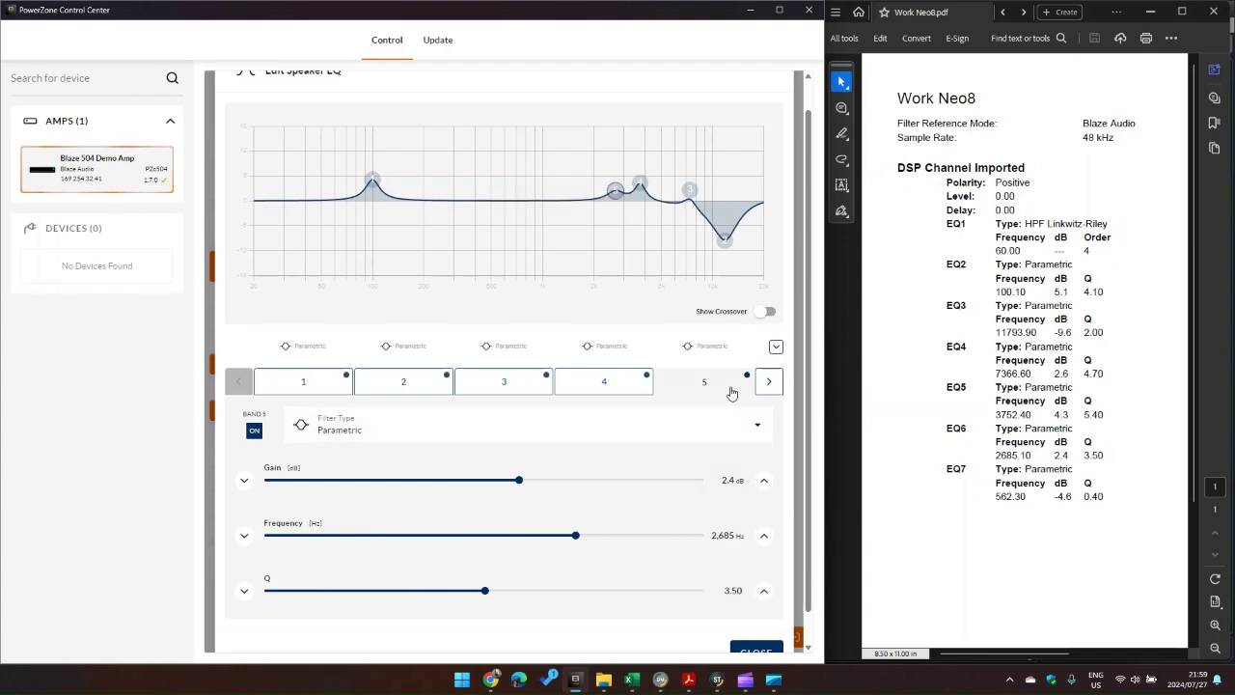
- Set band 6 to 562.30 Hz, -4.6 dB, Q 0.40, show the crossover, and close the editor
{"action": "left_click", "coordinate": [768, 381]}
{"action": "left_click", "coordinate": [290, 386]}
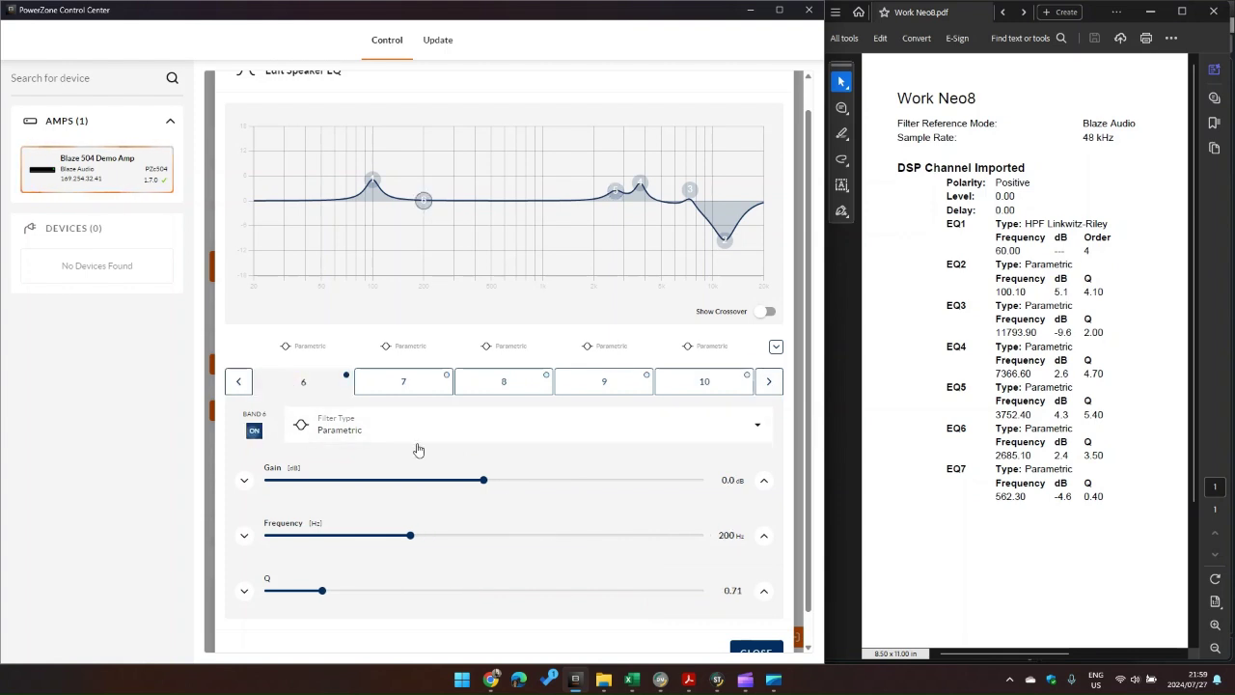
{"action": "left_click", "coordinate": [727, 536]}
{"action": "type", "text": "562.30"}
{"action": "key", "text": "Return"}
{"action": "left_click", "coordinate": [730, 480]}
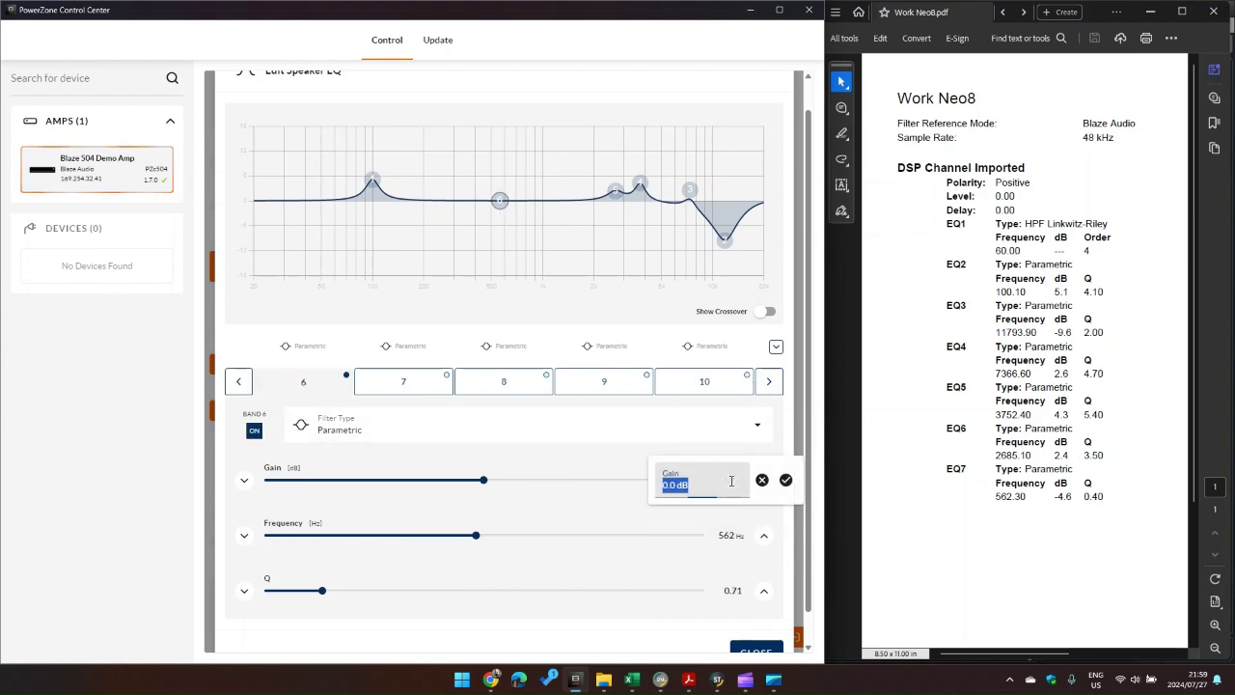
{"action": "type", "text": "-4.6"}
{"action": "key", "text": "Return"}
{"action": "left_click", "coordinate": [730, 591]}
{"action": "type", "text": "0.40"}
{"action": "key", "text": "Return"}
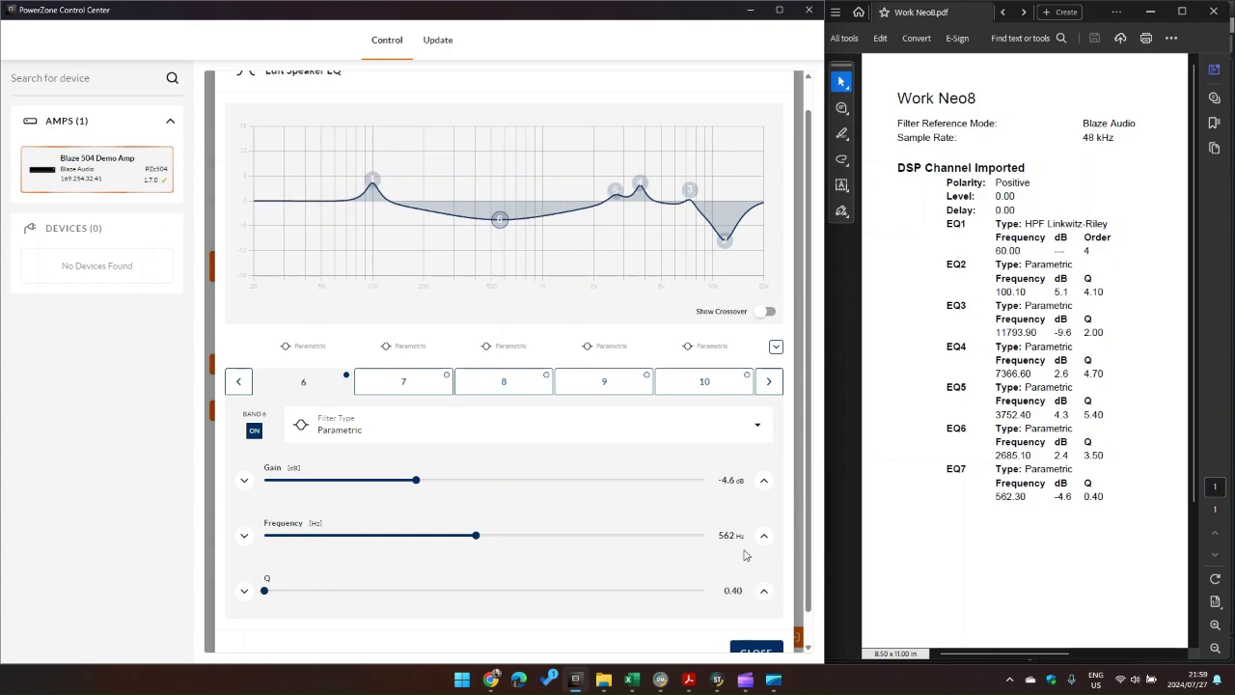
{"action": "left_click", "coordinate": [764, 311]}
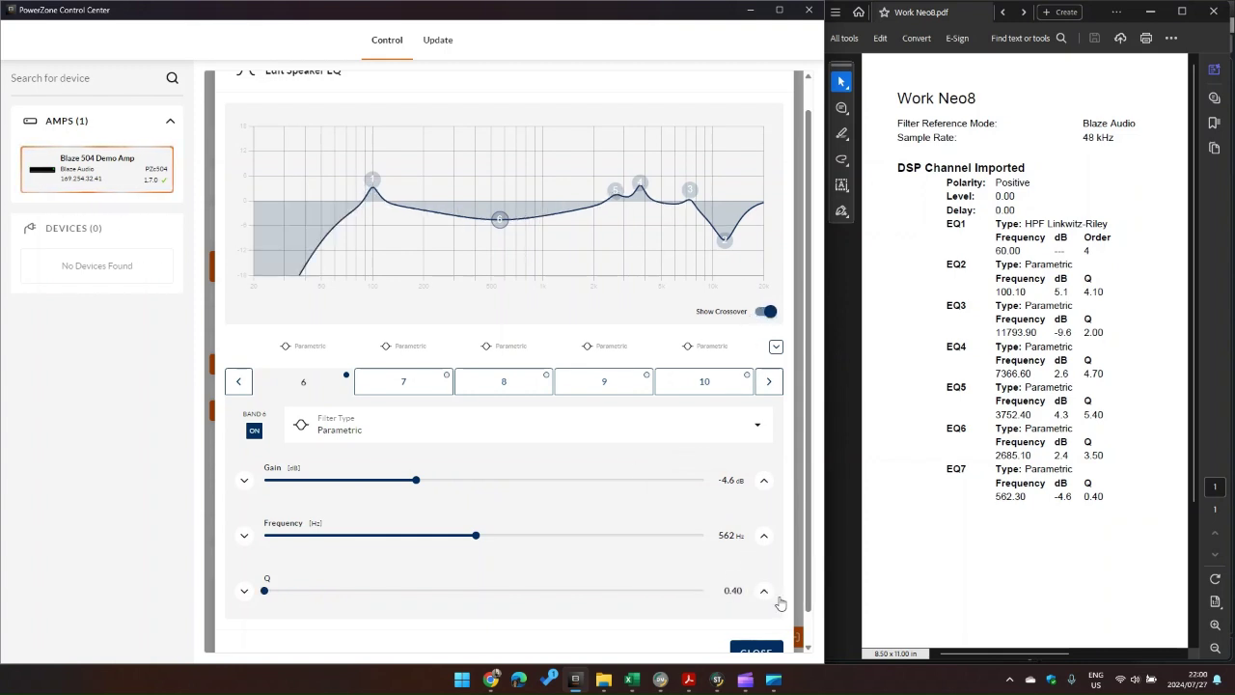
{"action": "left_click", "coordinate": [755, 651]}
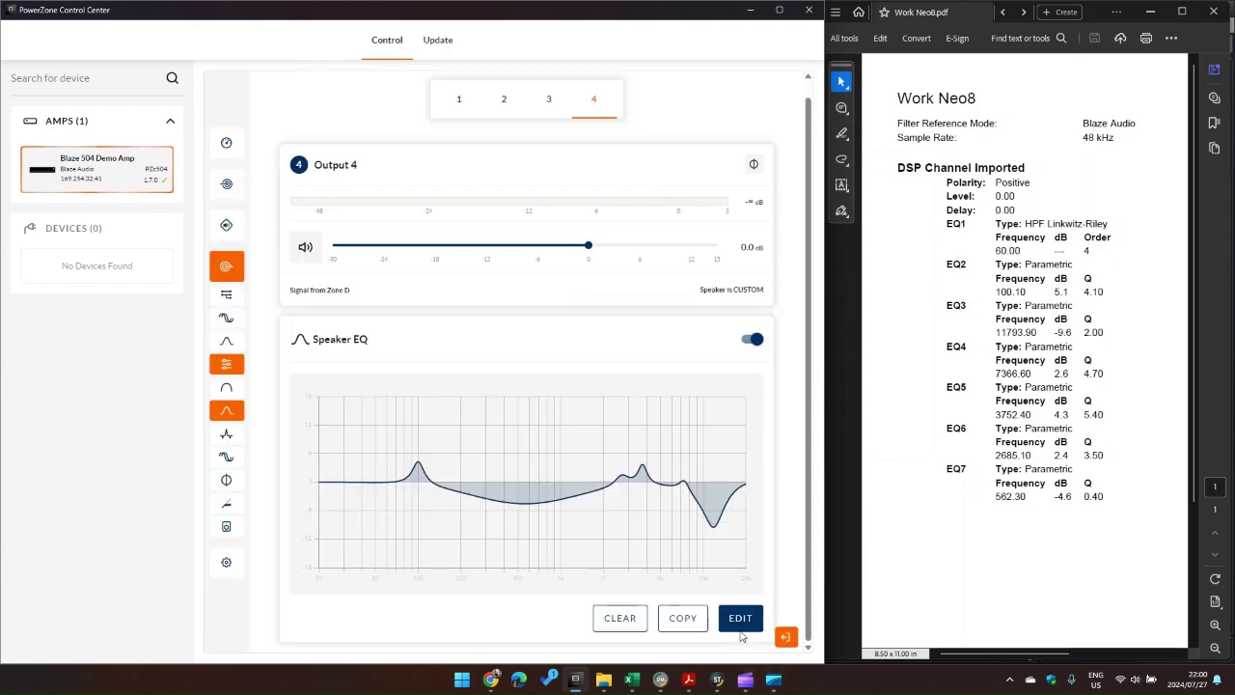
- In Smaart Suite, hide Neo8.trf and start timed measurements with infinite averaging
{"action": "left_click", "coordinate": [717, 679]}
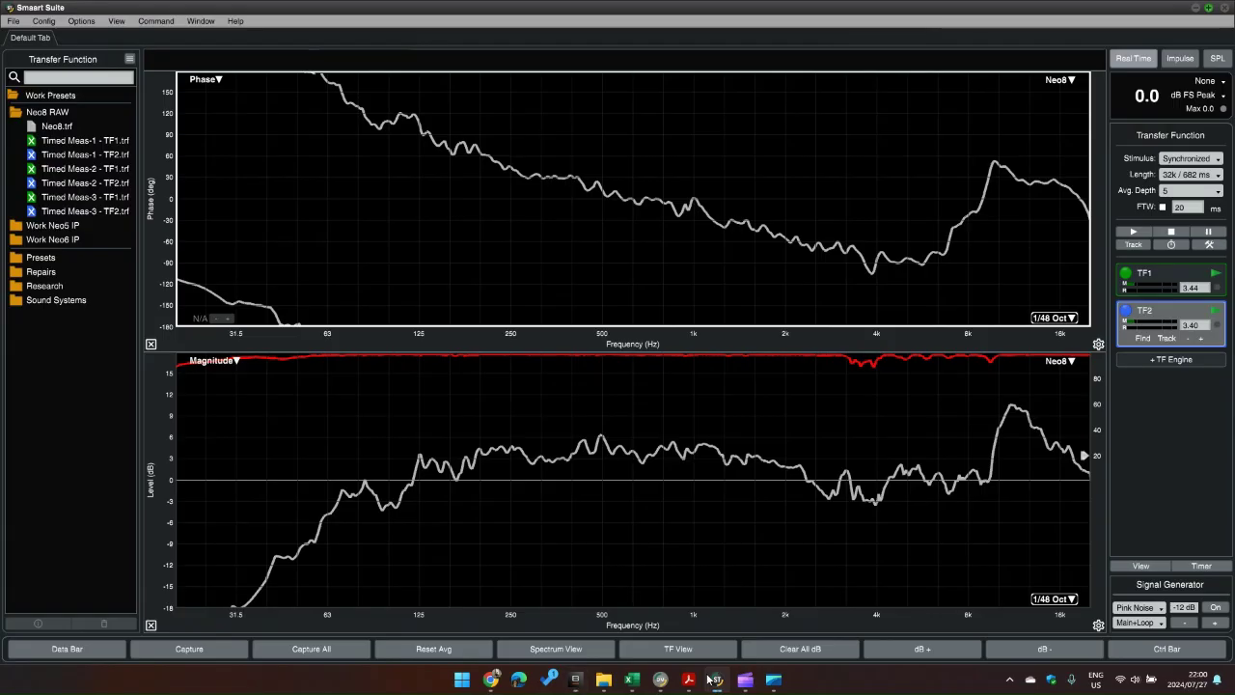
{"action": "left_click", "coordinate": [29, 127]}
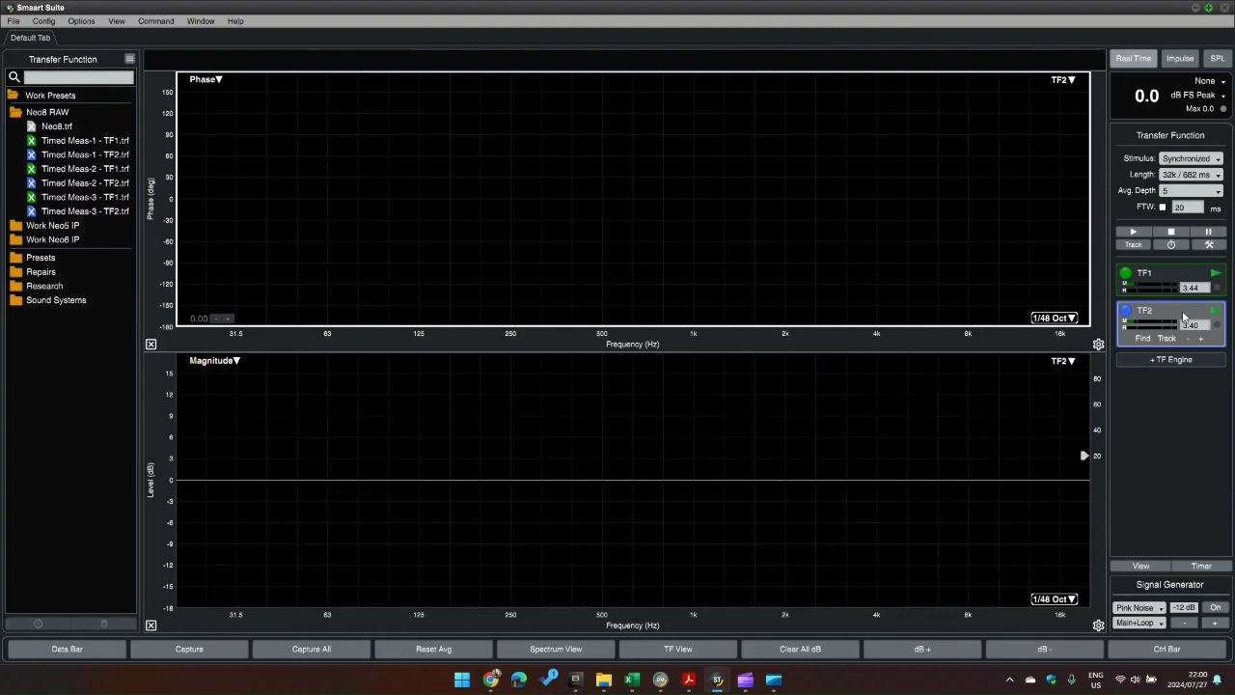
{"action": "left_click", "coordinate": [1177, 244]}
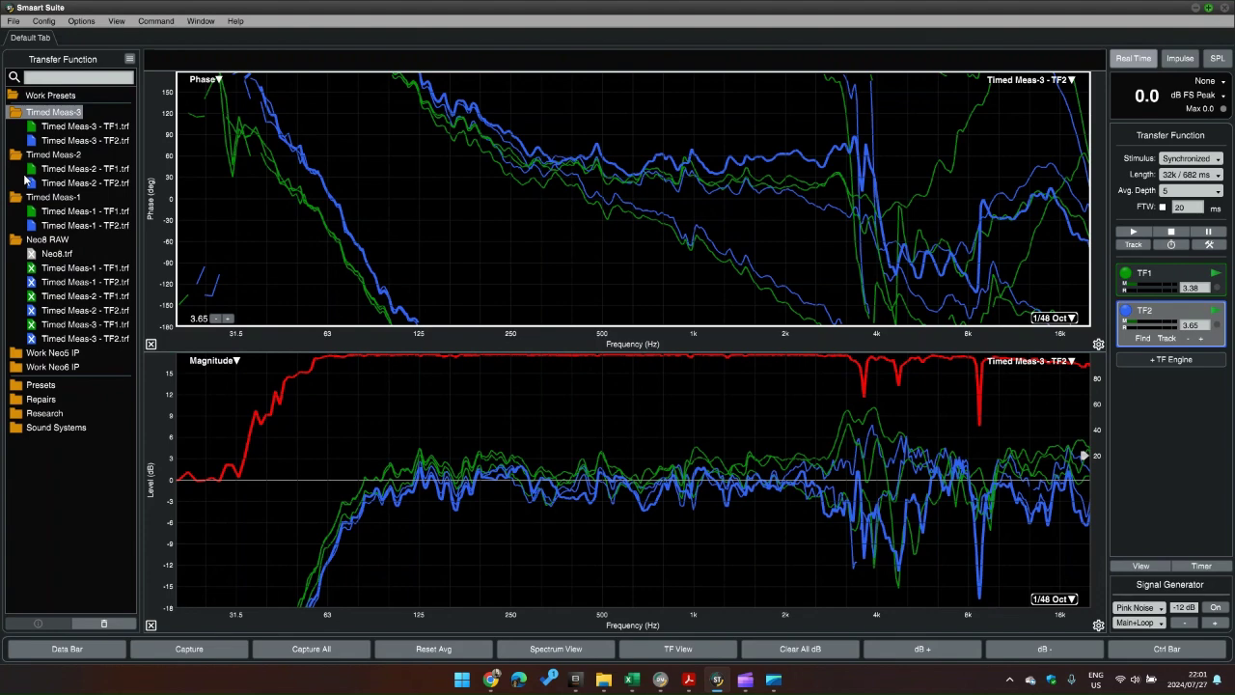
- Move the Timed Meas-2 and Timed Meas-3 TF1/TF2 traces into Timed Meas-1
{"action": "left_click", "coordinate": [67, 171]}
{"action": "left_click", "coordinate": [67, 184]}
{"action": "left_click_drag", "start_coordinate": [74, 171], "coordinate": [72, 239]}
{"action": "left_click", "coordinate": [83, 126]}
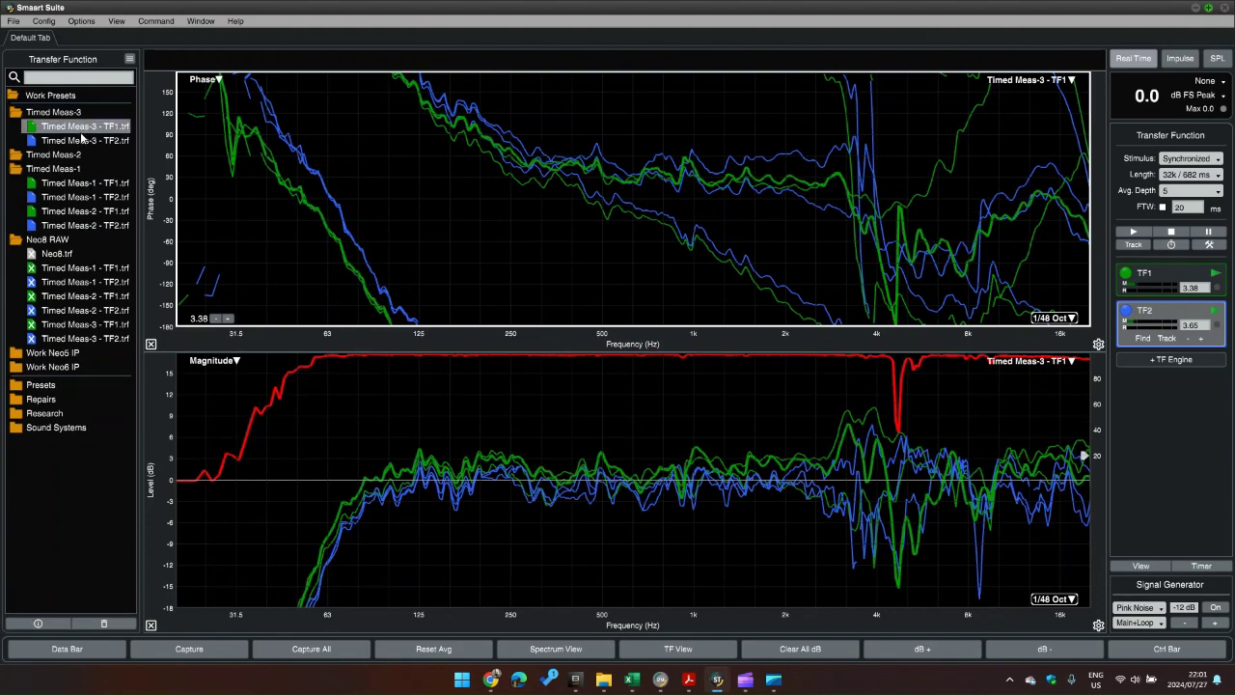
{"action": "left_click", "coordinate": [83, 140], "text": "shift"}
{"action": "left_click_drag", "start_coordinate": [83, 141], "coordinate": [73, 234]}
- Delete the empty Timed Meas-2 and -3 folders and select all six traces
{"action": "left_click_drag", "start_coordinate": [59, 114], "coordinate": [60, 126]}
{"action": "key", "text": "Delete"}
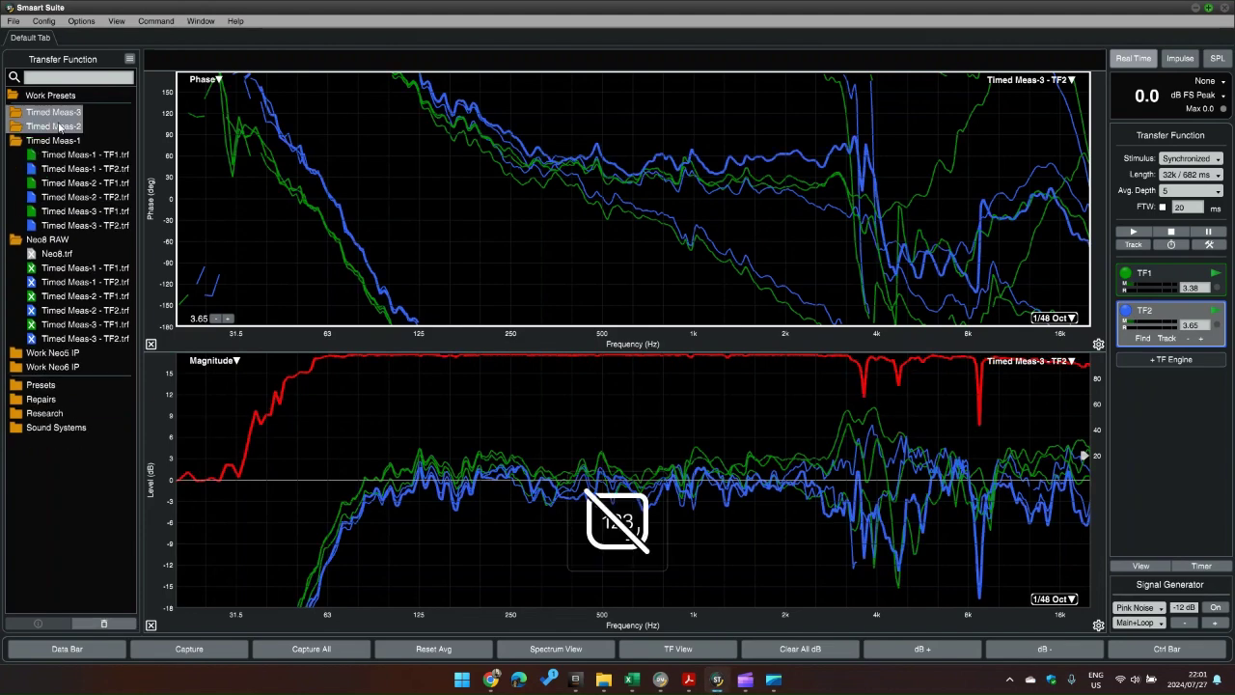
{"action": "key", "text": "Return"}
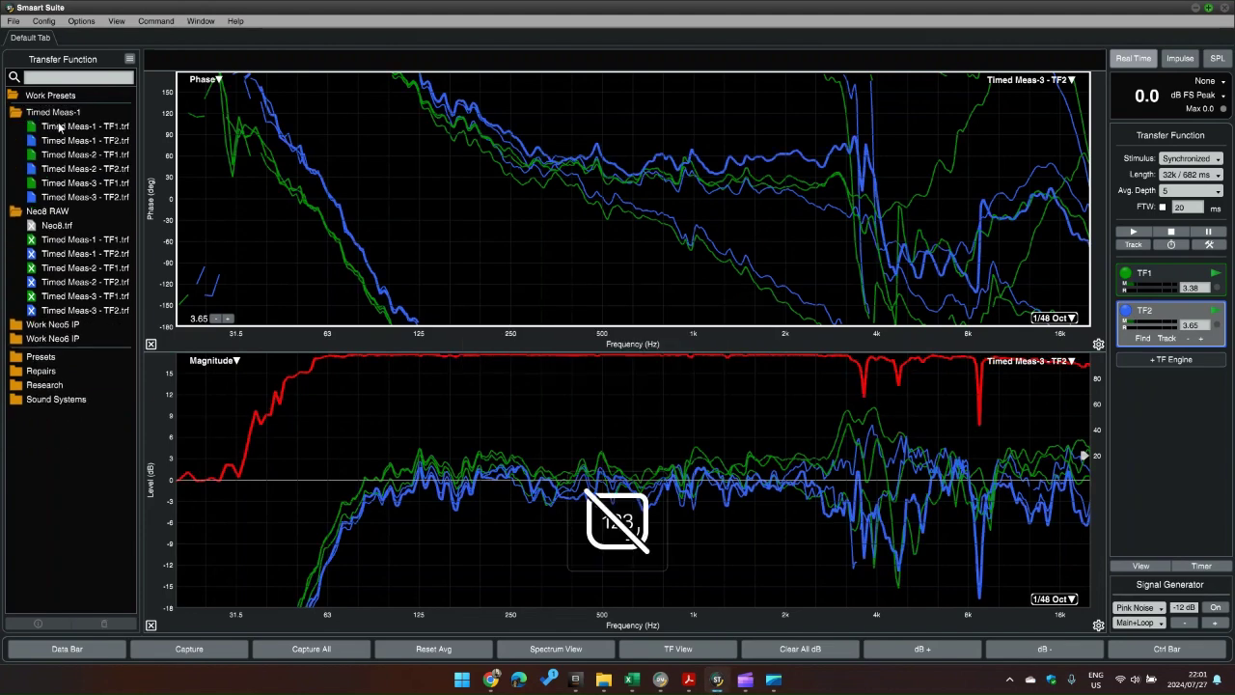
{"action": "left_click", "coordinate": [60, 126]}
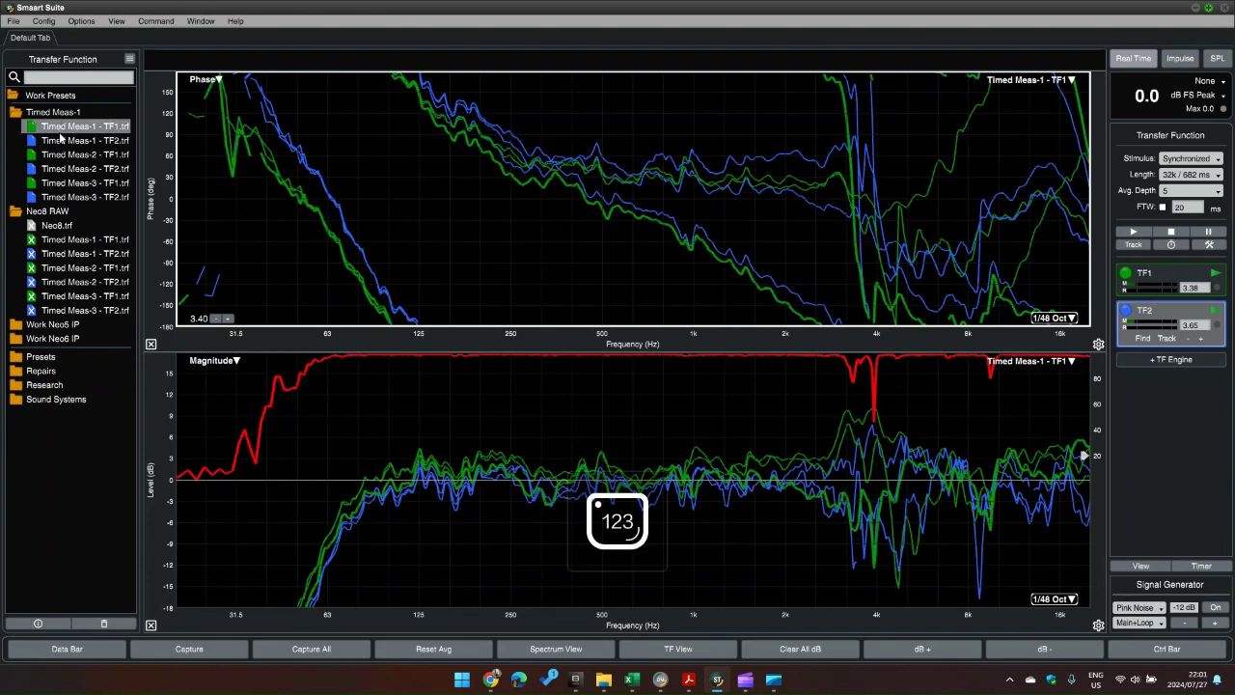
{"action": "left_click", "coordinate": [69, 196], "text": "shift"}
- Average the six selected traces into 'Neo8 DM EQ' with grey colour B4B4B4
{"action": "right_click", "coordinate": [67, 197]}
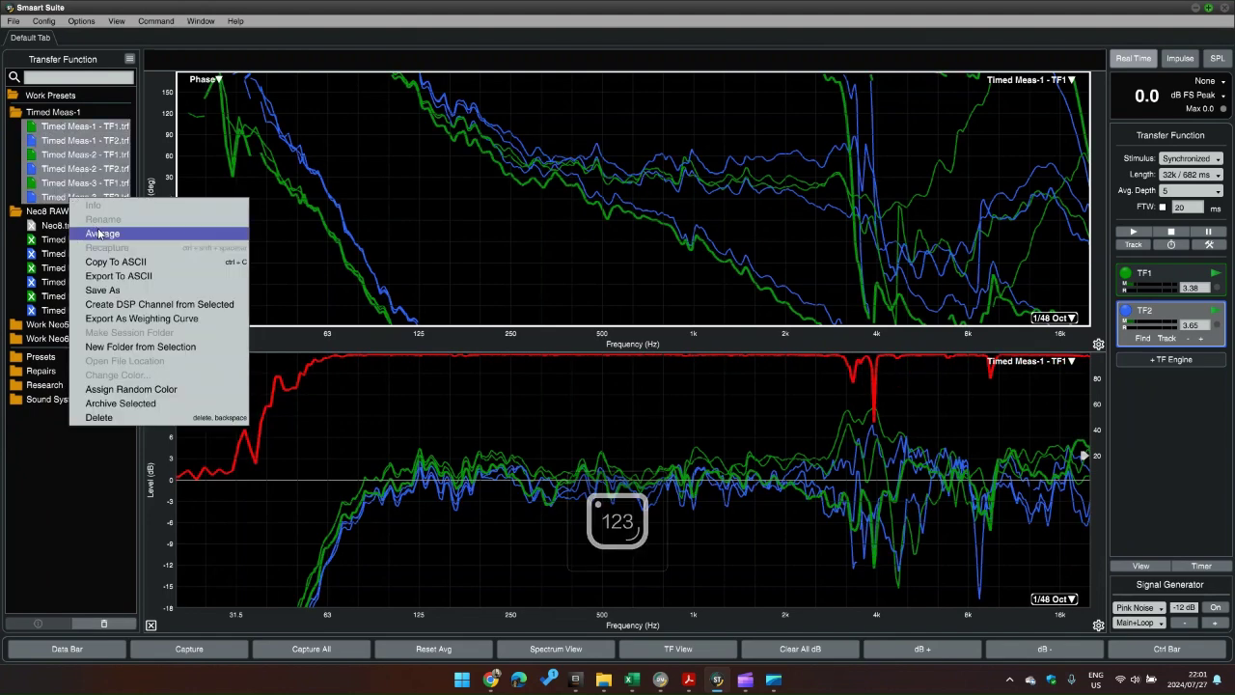
{"action": "left_click", "coordinate": [352, 241]}
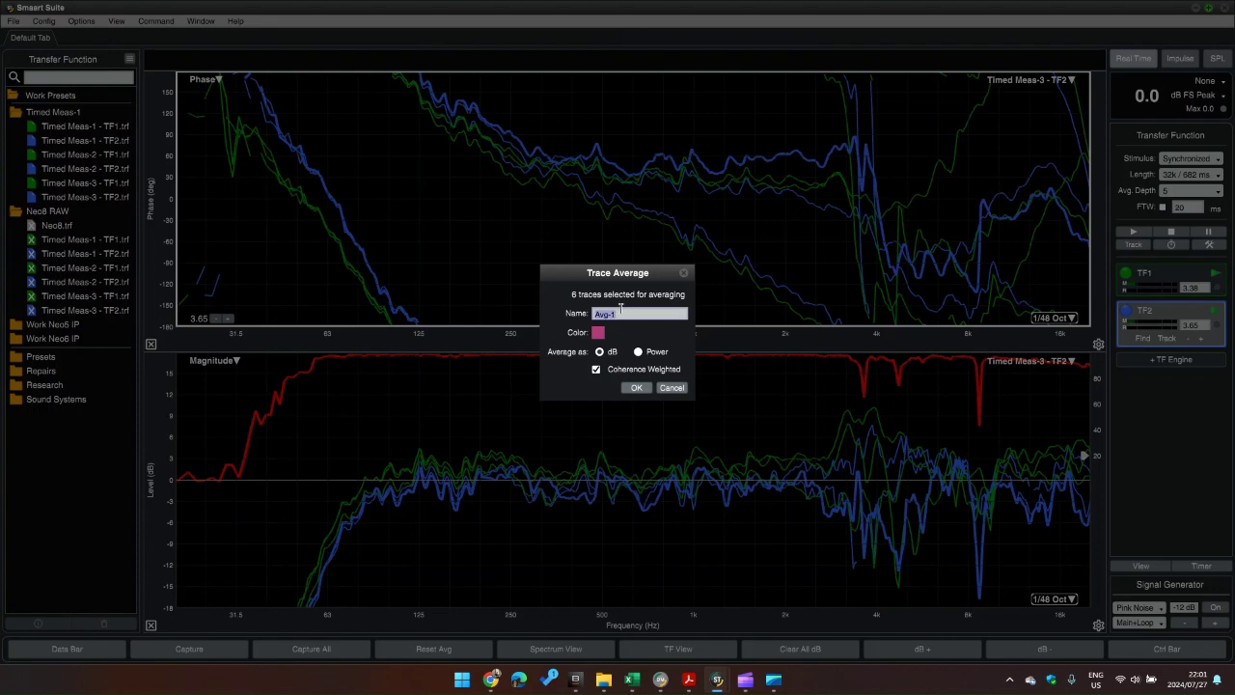
{"action": "type", "text": "Neo8 DM EQ"}
{"action": "left_click", "coordinate": [600, 334]}
{"action": "double_click", "coordinate": [597, 363]}
{"action": "type", "text": "B4"}
{"action": "key", "text": "Tab"}
{"action": "type", "text": "b4"}
{"action": "key", "text": "Tab"}
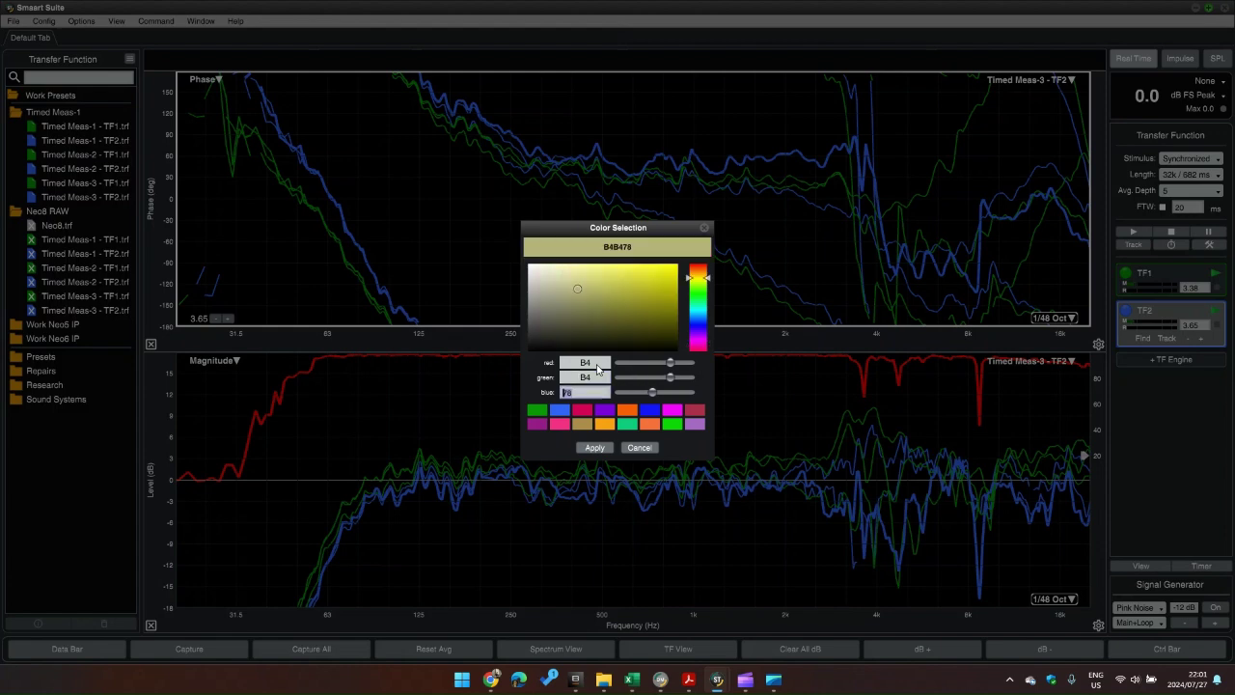
{"action": "key", "text": "Tab"}
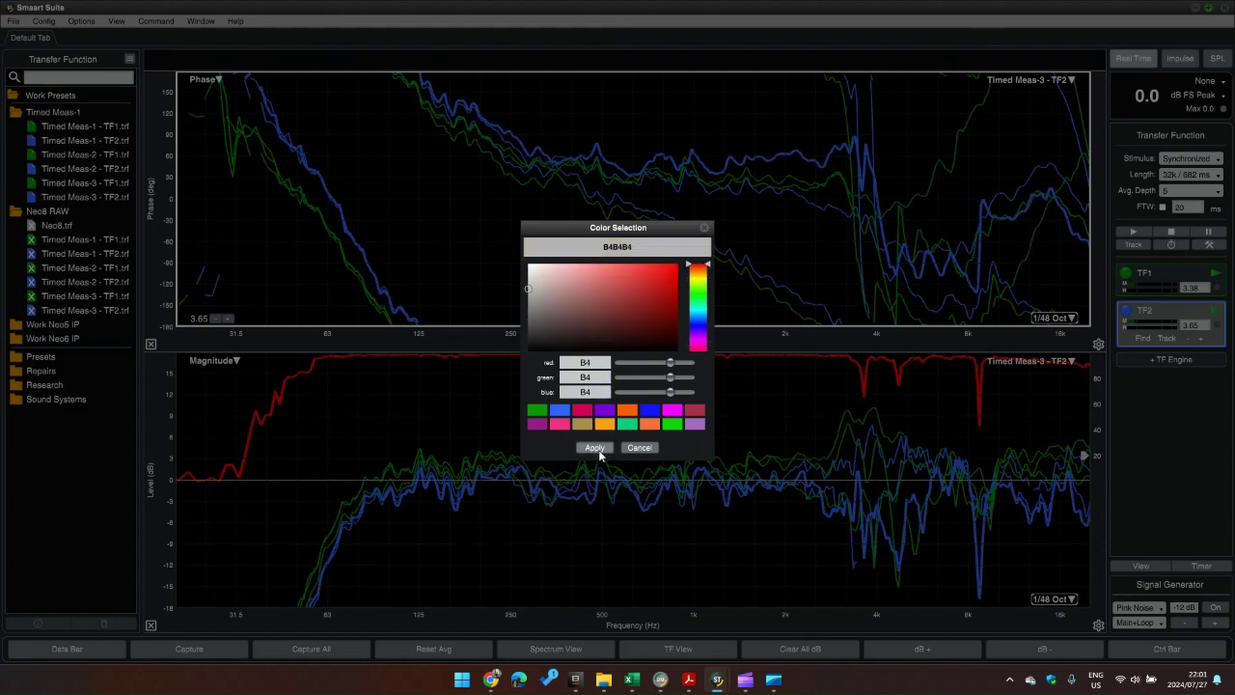
{"action": "left_click", "coordinate": [598, 449]}
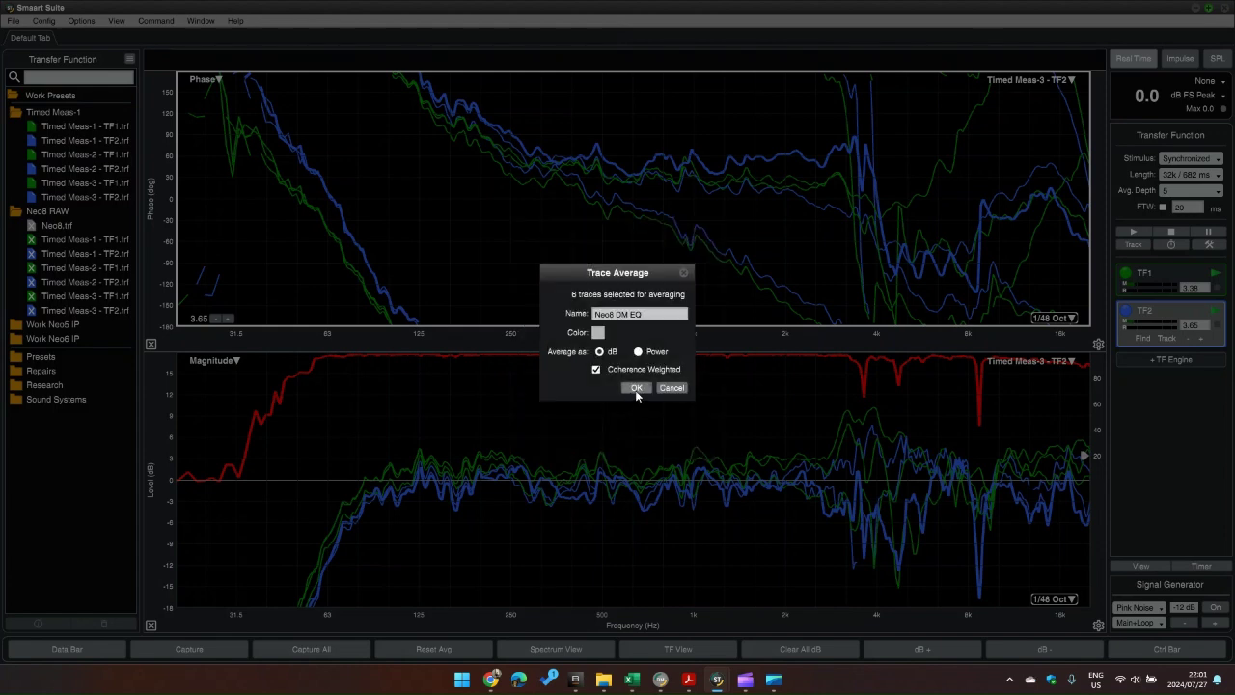
{"action": "left_click", "coordinate": [633, 388]}
- Hide all six individual Timed Meas traces from the plots
{"action": "left_click", "coordinate": [34, 141]}
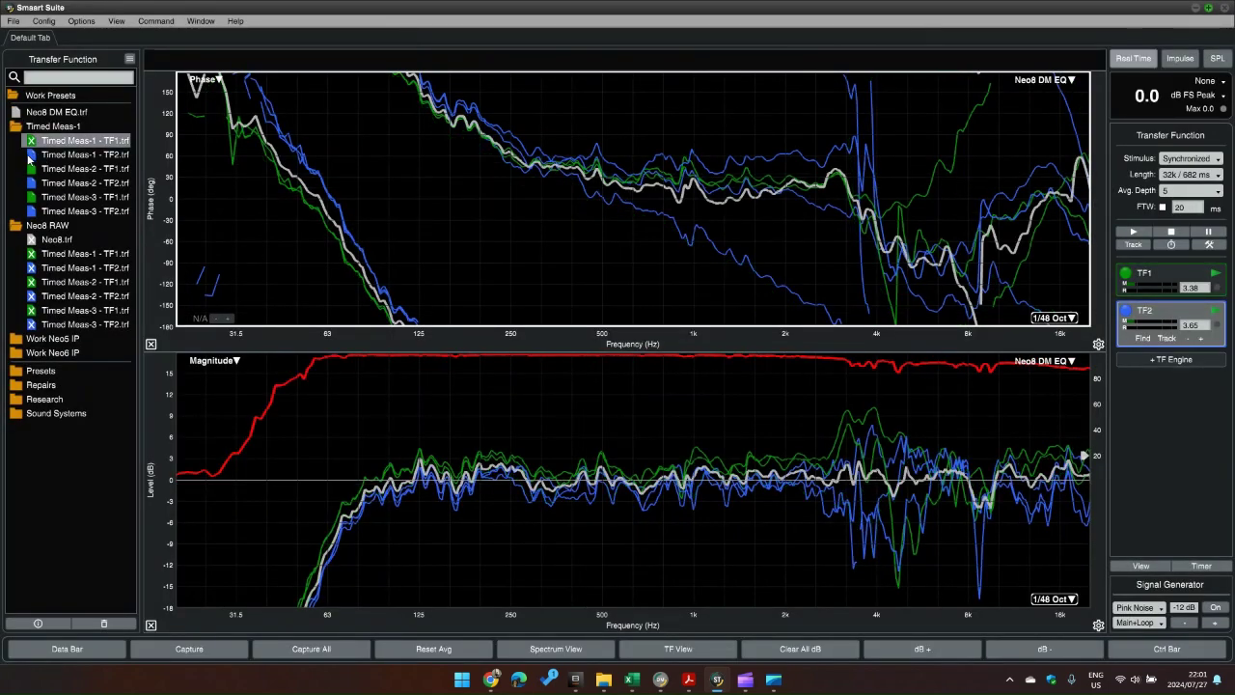
{"action": "left_click", "coordinate": [33, 155]}
{"action": "left_click", "coordinate": [33, 167]}
{"action": "left_click", "coordinate": [32, 182]}
{"action": "left_click", "coordinate": [32, 195]}
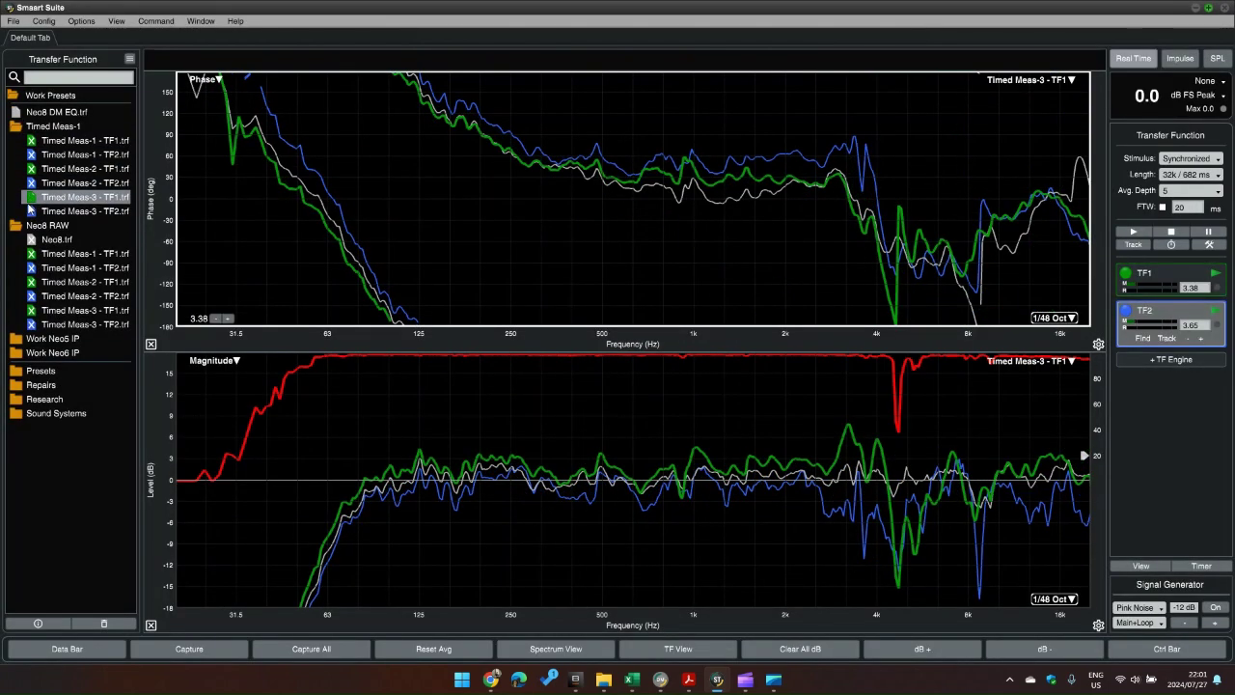
{"action": "left_click", "coordinate": [32, 209]}
- Move Neo8 DM EQ.trf into Timed Meas-1 and rename that folder 'Neo8 DM EQ'
{"action": "left_click", "coordinate": [35, 115]}
{"action": "left_click_drag", "start_coordinate": [35, 114], "coordinate": [43, 127]}
{"action": "left_click", "coordinate": [48, 112]}
{"action": "left_click", "coordinate": [47, 113]}
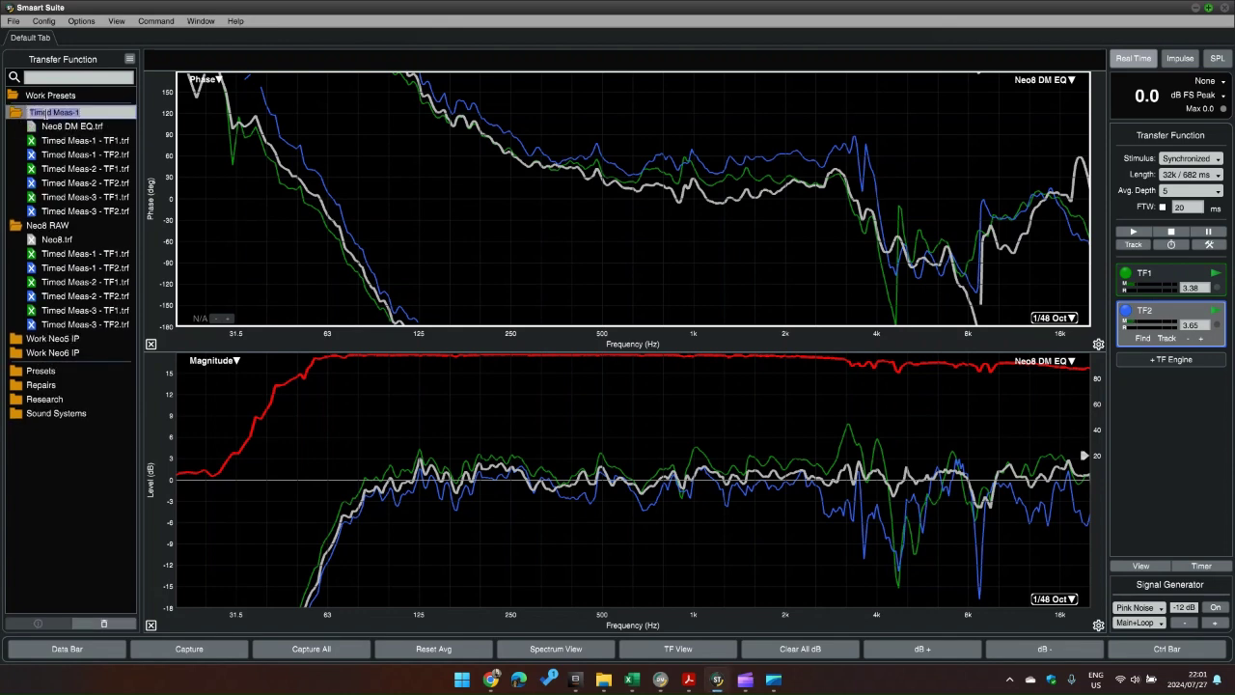
{"action": "type", "text": "Neo8 DM EQ"}
{"action": "key", "text": "Return"}
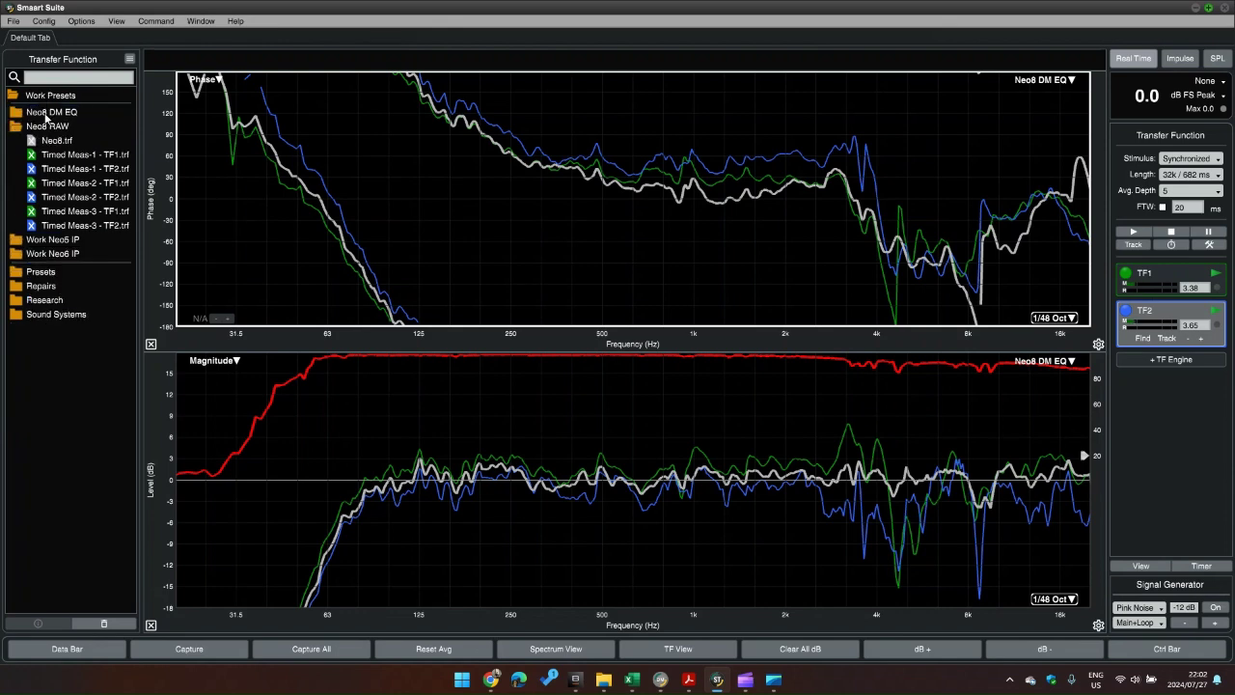
{"action": "left_click", "coordinate": [23, 117]}
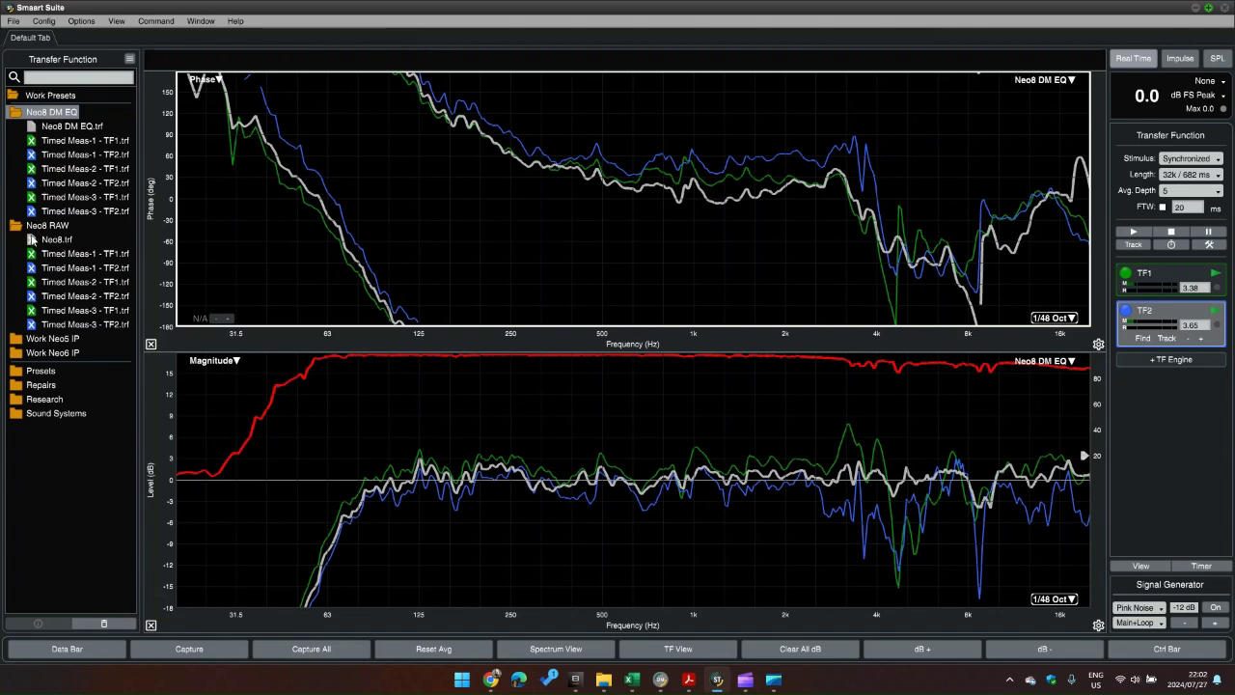
- Toggle the raw Neo8 trace on and off to compare it with the average
{"action": "left_click", "coordinate": [30, 242]}
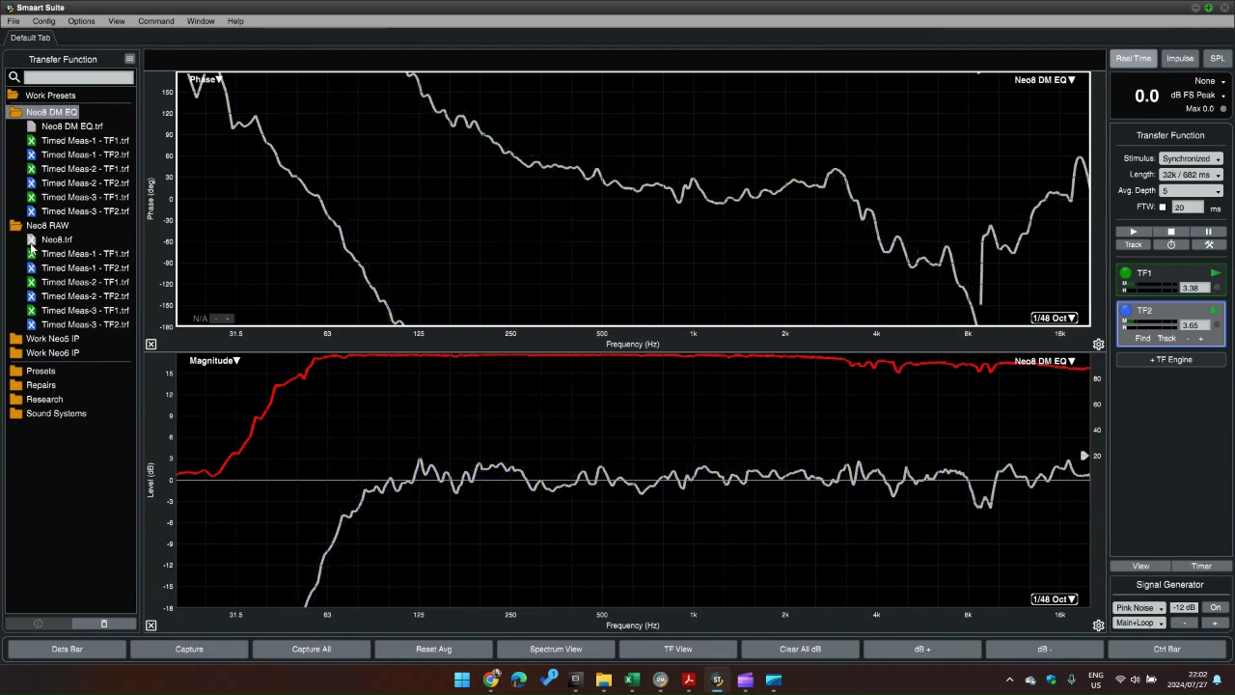
{"action": "left_click", "coordinate": [31, 243]}
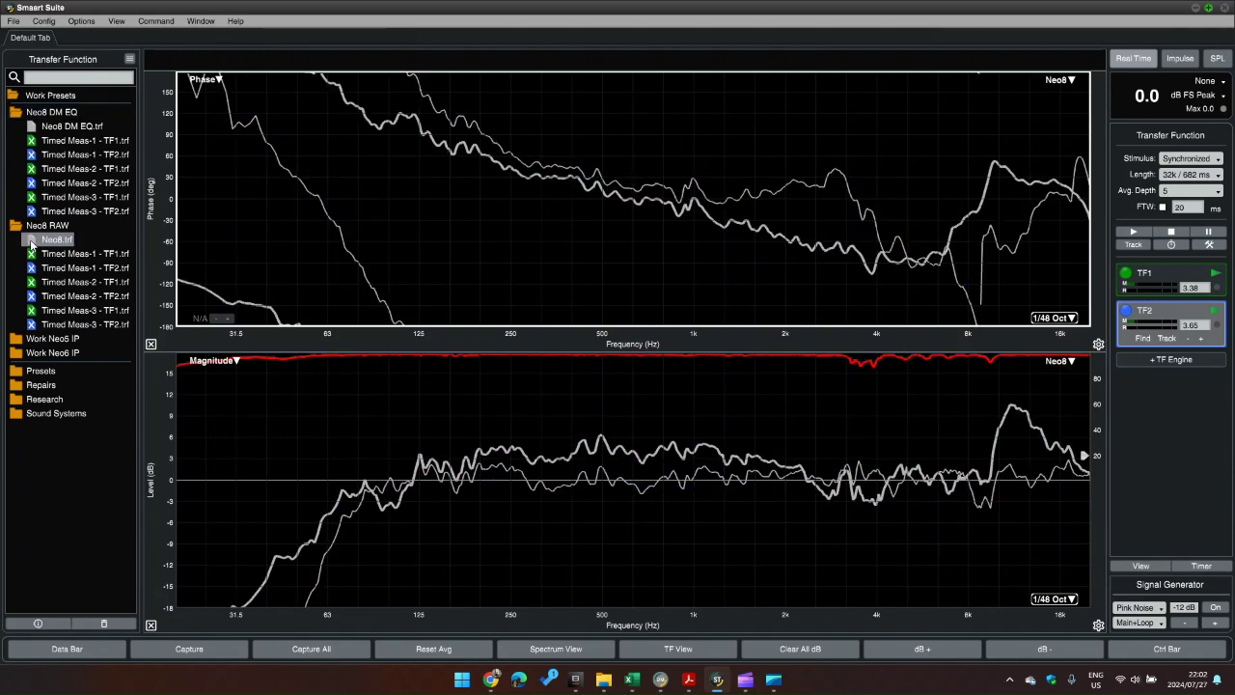
{"action": "left_click", "coordinate": [30, 243]}
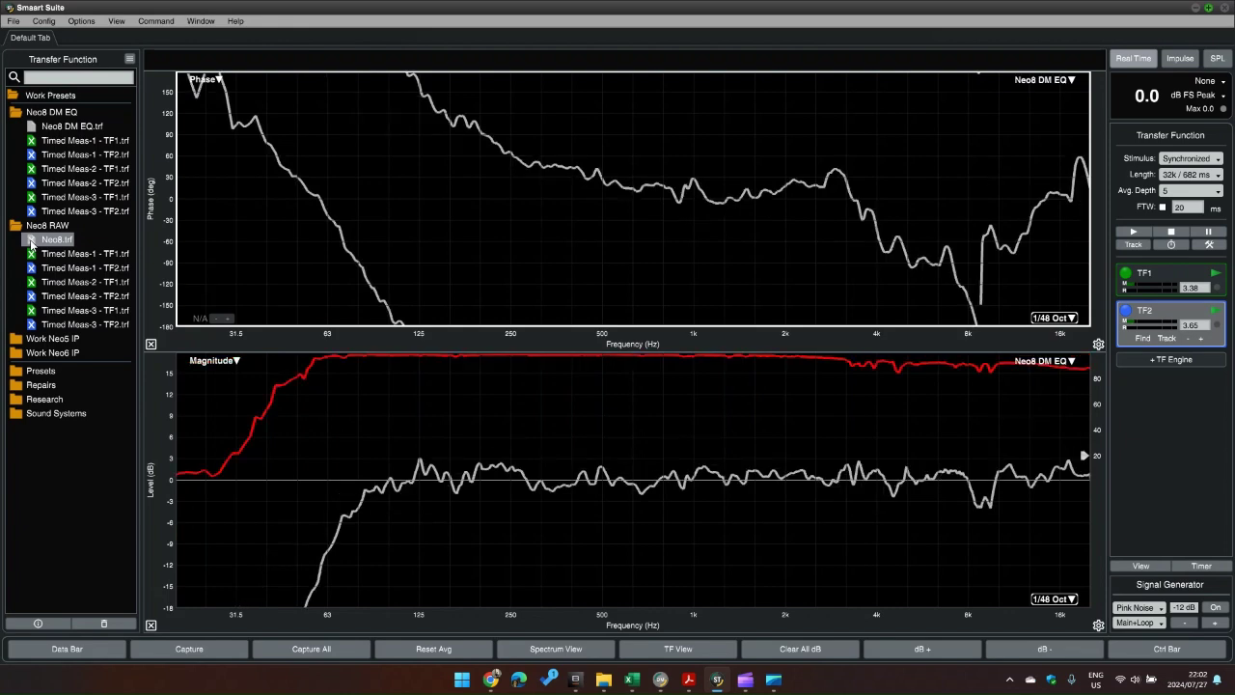
{"action": "left_click", "coordinate": [30, 243]}
{"action": "left_click", "coordinate": [30, 243]}
- Review the Work Neo8, Work Neo5 and Work Neo6 EQ curves in Smaart Data Modeler
{"action": "mouse_move", "coordinate": [660, 683]}
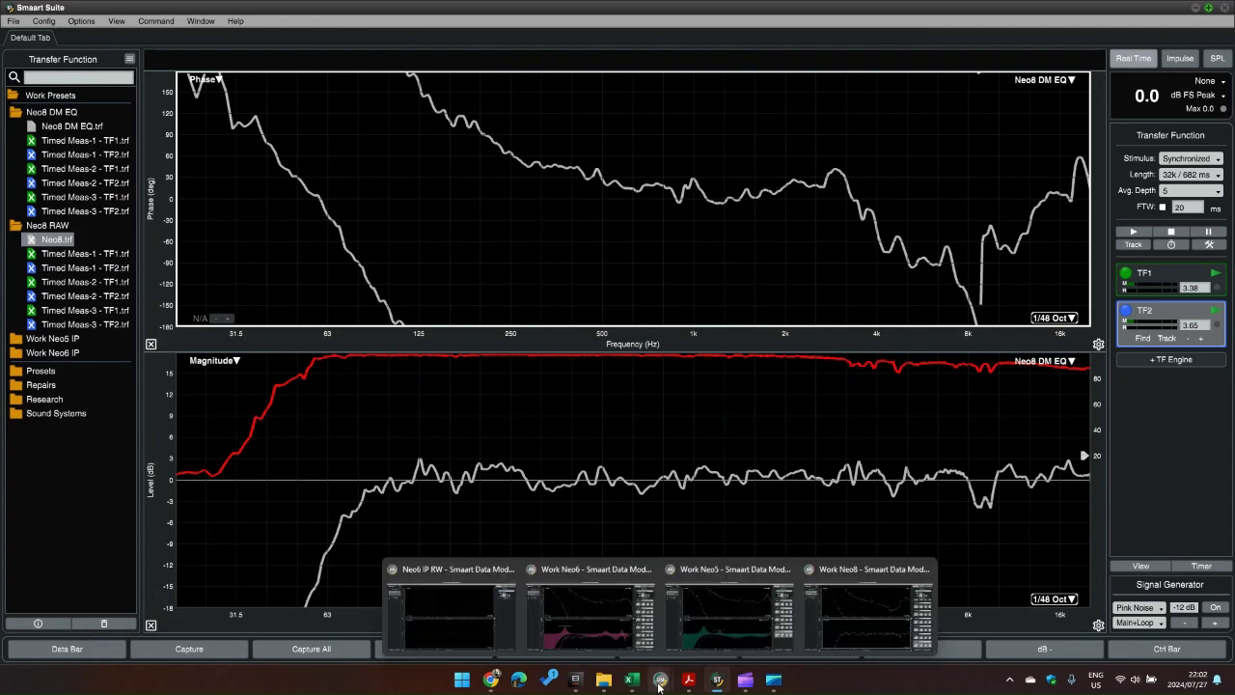
{"action": "left_click", "coordinate": [849, 622]}
{"action": "left_click", "coordinate": [848, 622]}
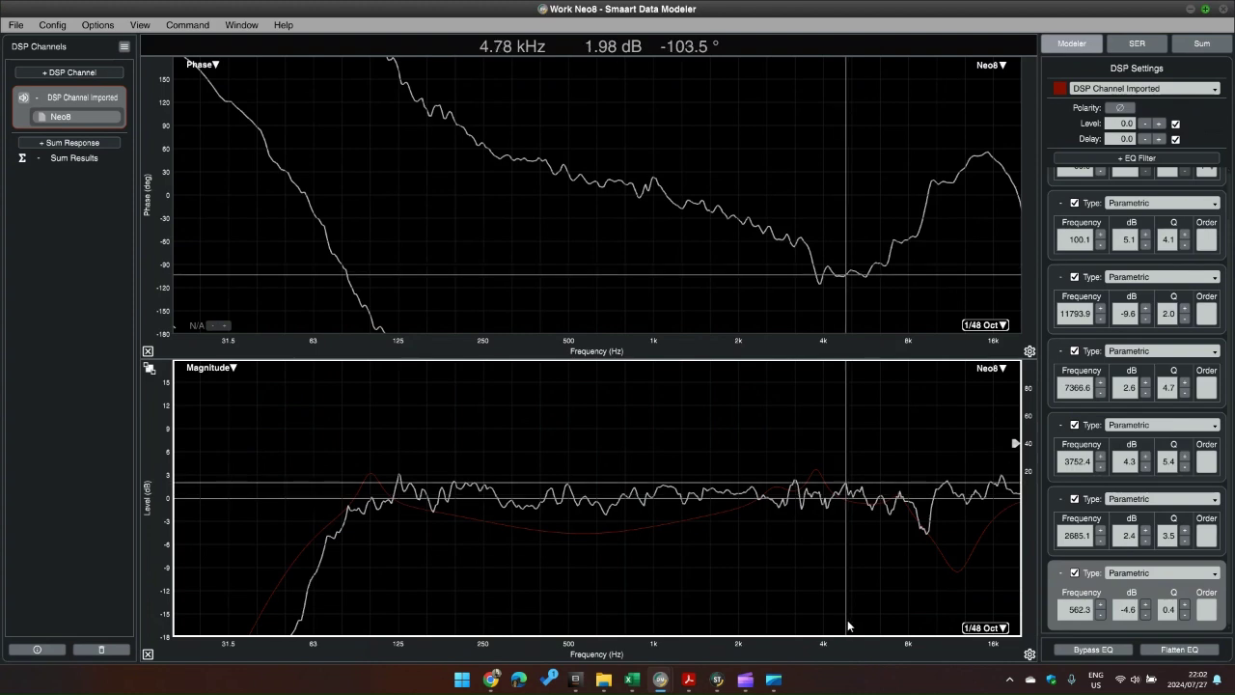
{"action": "mouse_move", "coordinate": [717, 687]}
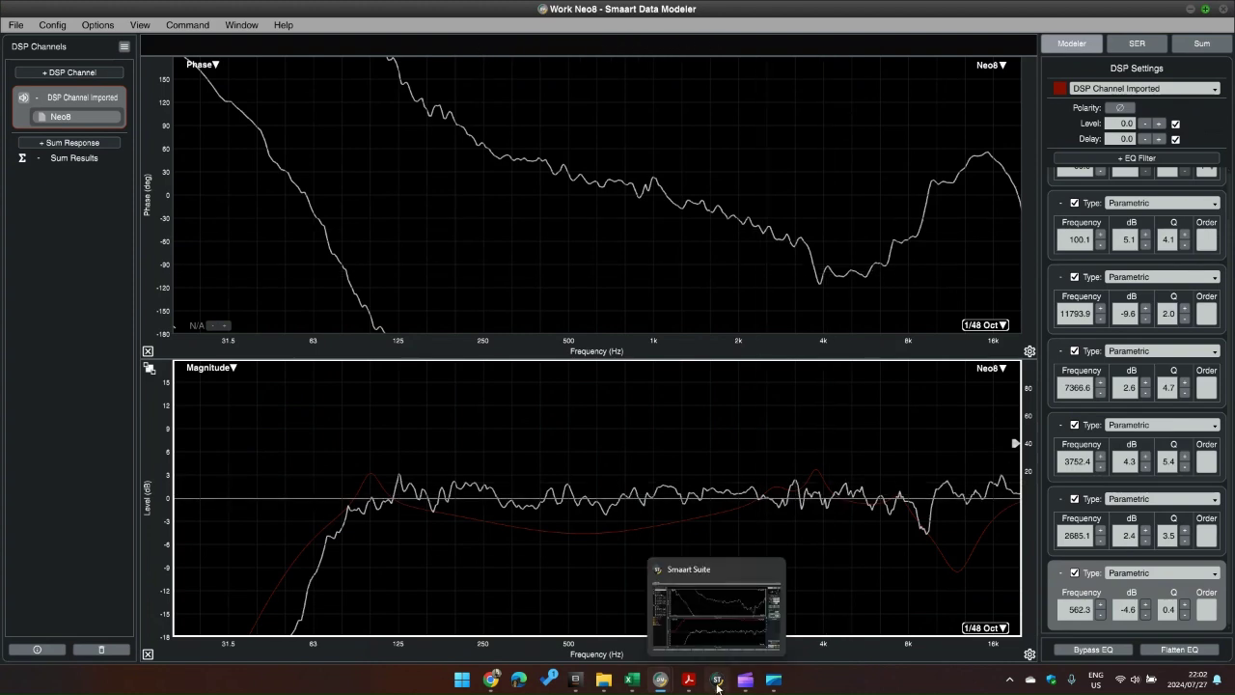
{"action": "left_click", "coordinate": [717, 687]}
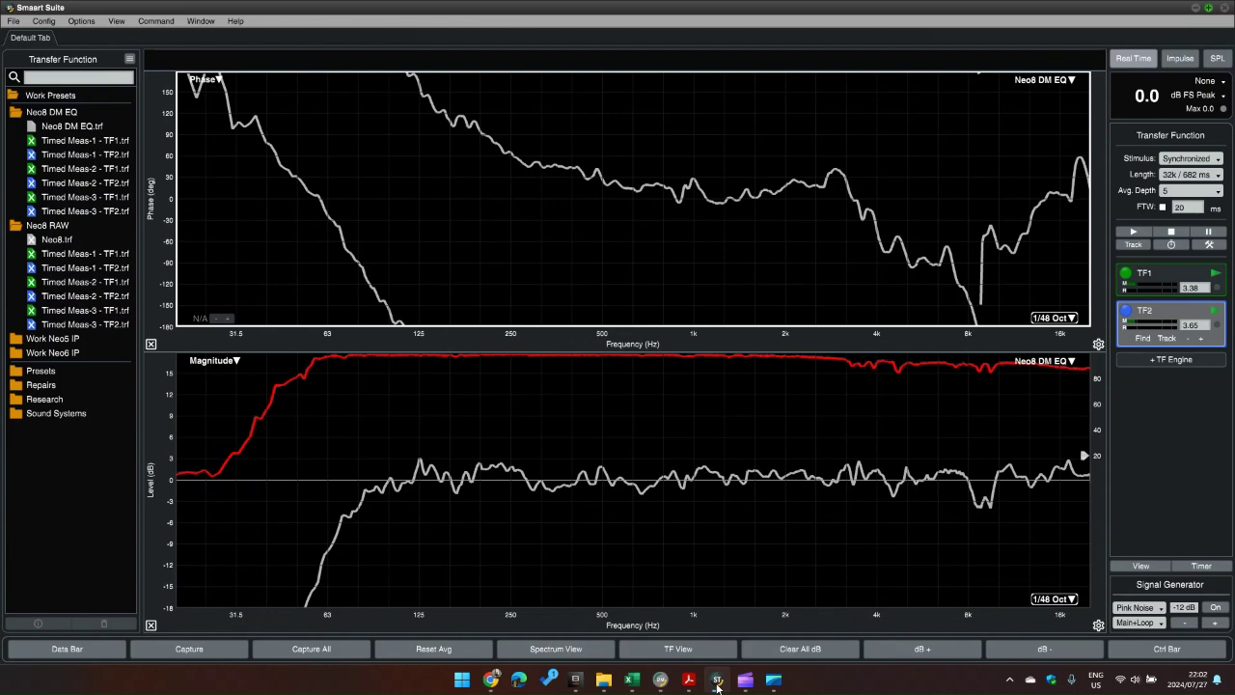
{"action": "mouse_move", "coordinate": [660, 681]}
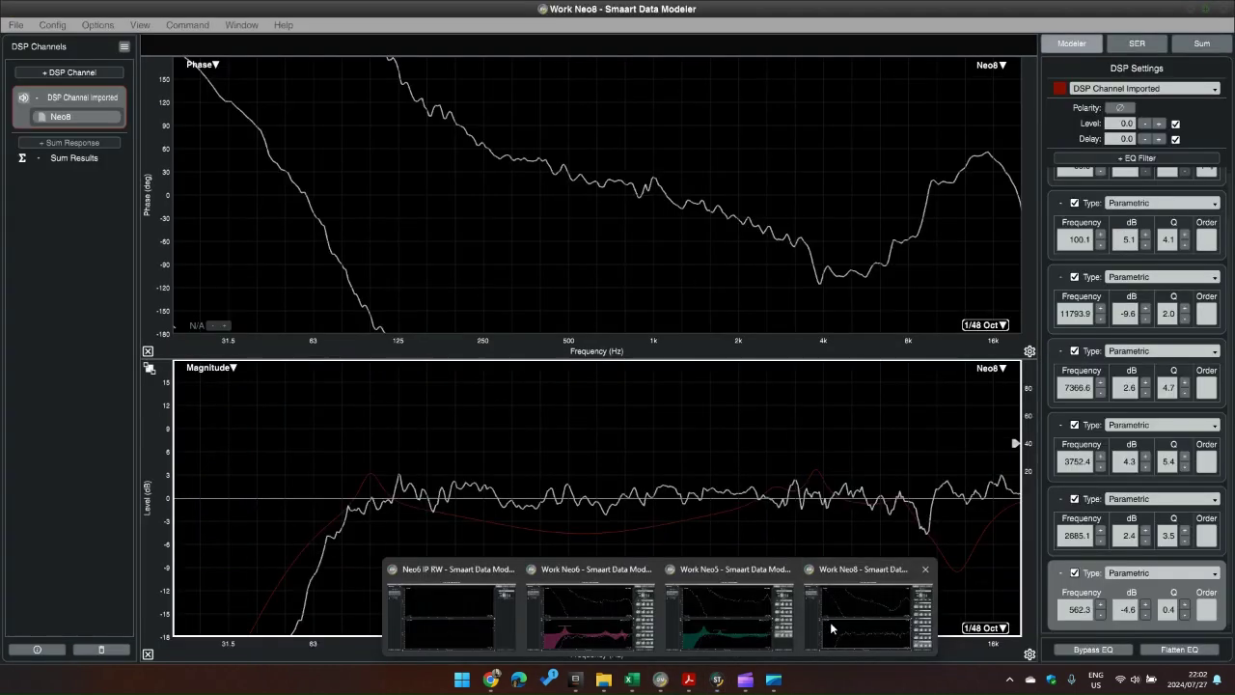
{"action": "left_click", "coordinate": [821, 621]}
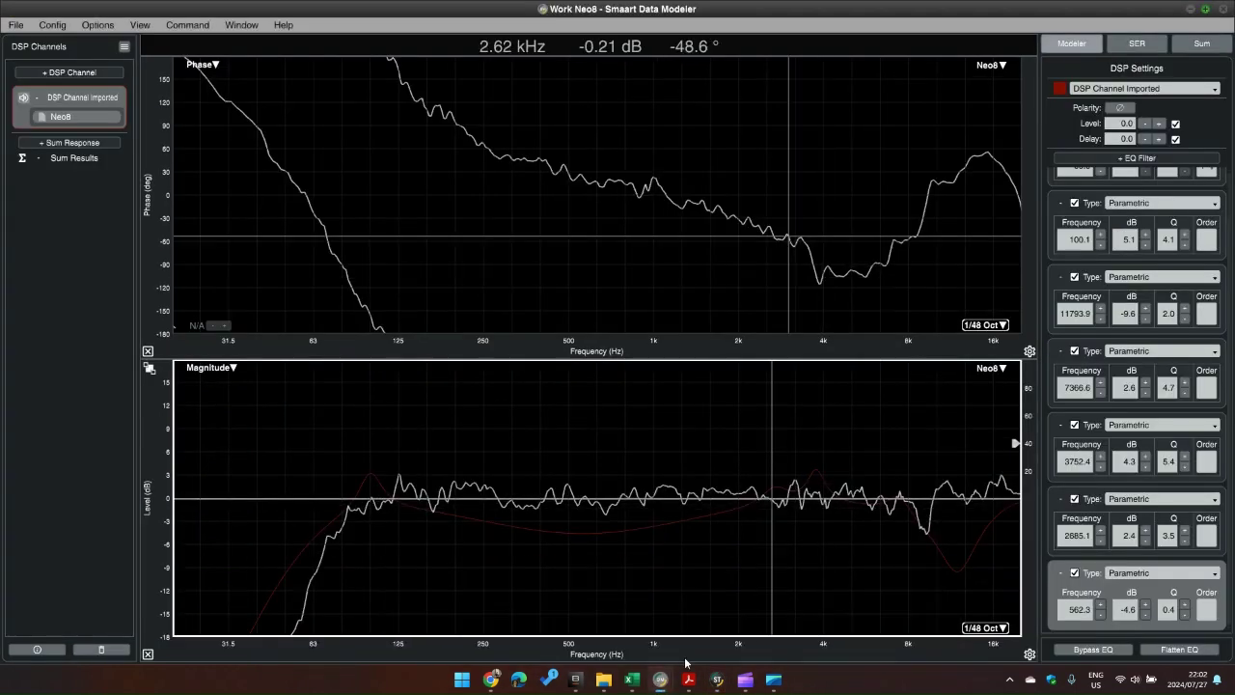
{"action": "mouse_move", "coordinate": [664, 685]}
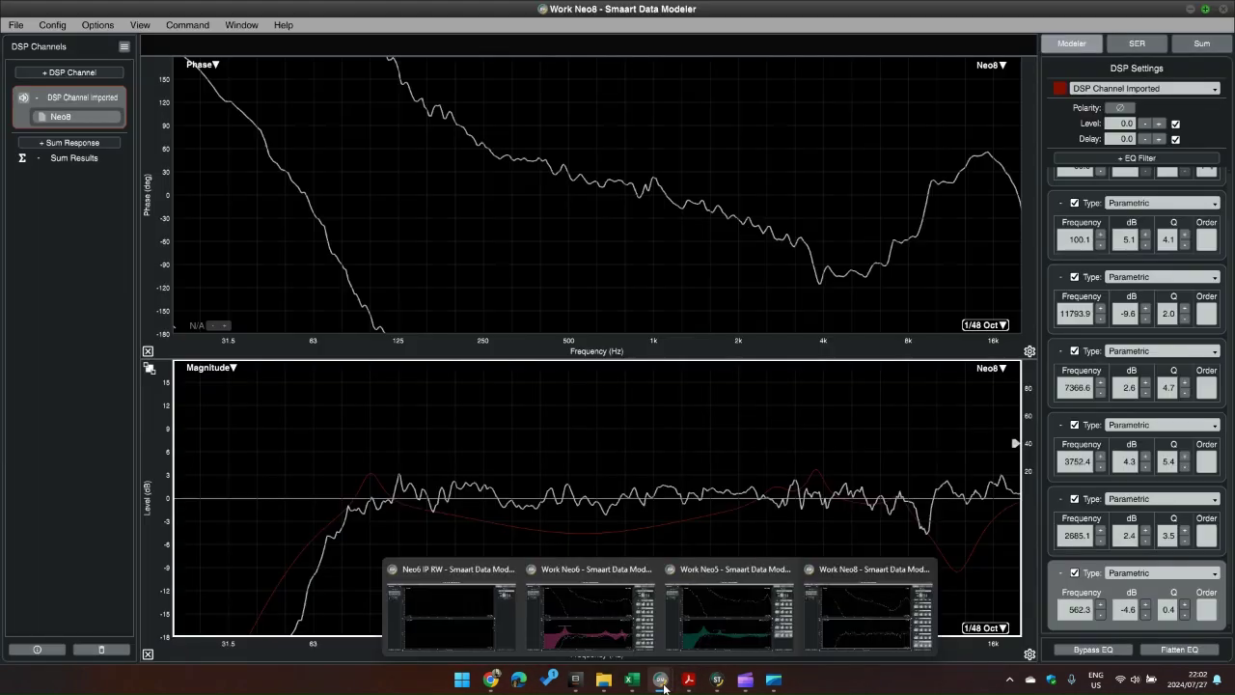
{"action": "left_click", "coordinate": [714, 634]}
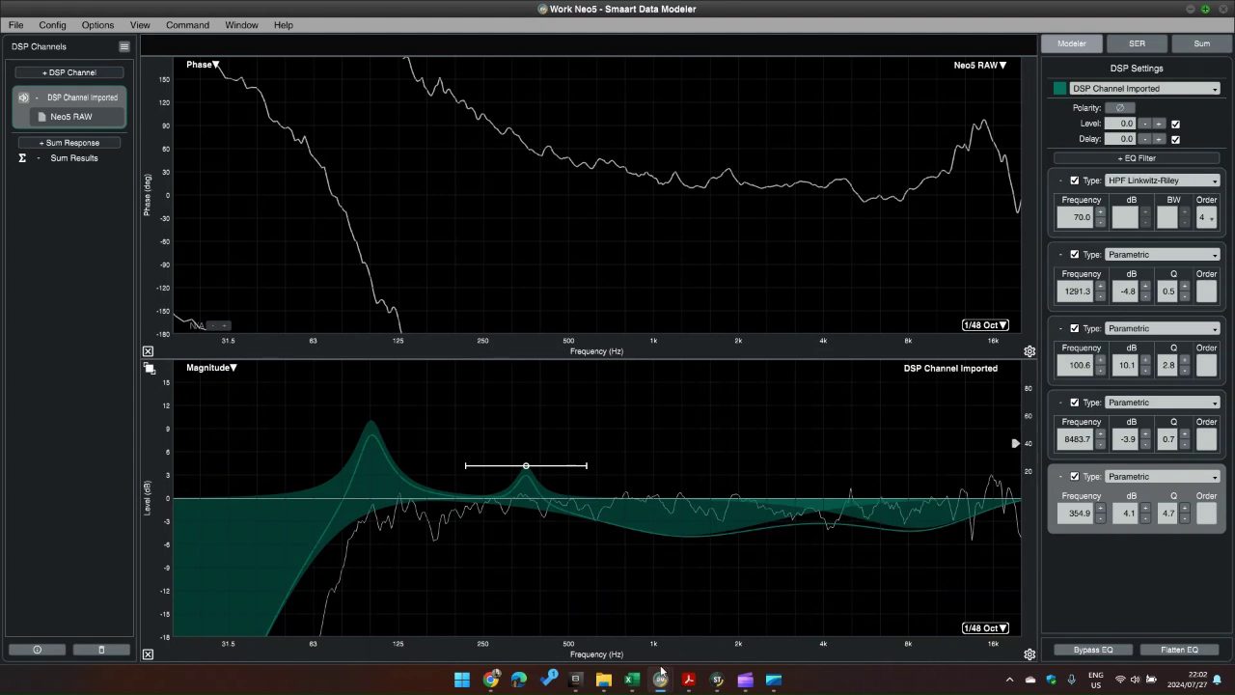
{"action": "mouse_move", "coordinate": [660, 679]}
{"action": "left_click", "coordinate": [602, 629]}
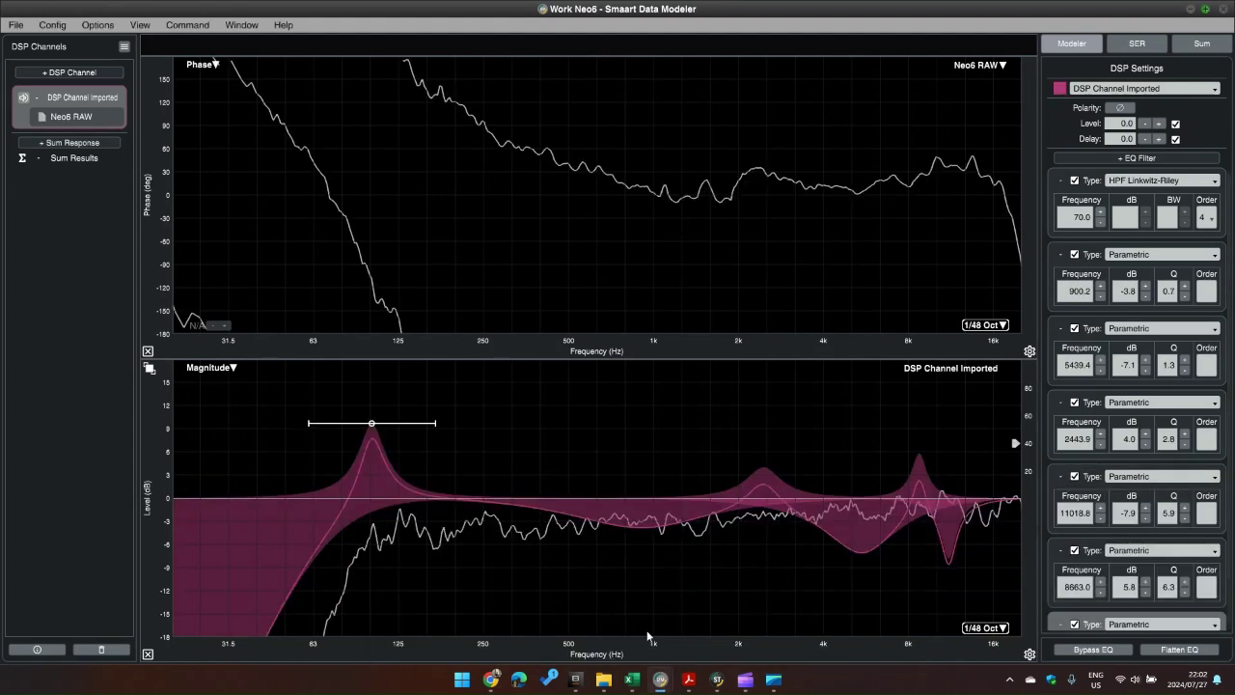
- Back in Smaart Suite, overlay the Neo5 DM EQ and Neo6 DM EQ averaged traces
{"action": "mouse_move", "coordinate": [717, 679]}
{"action": "left_click", "coordinate": [736, 640]}
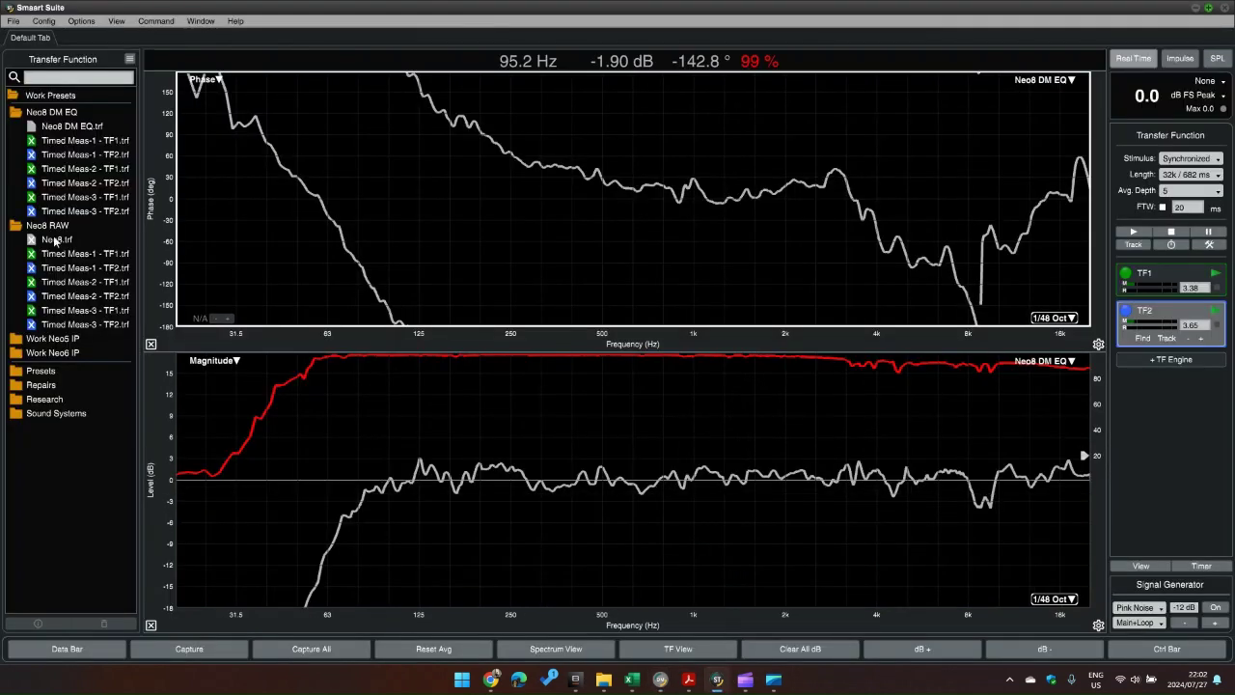
{"action": "left_click", "coordinate": [20, 229]}
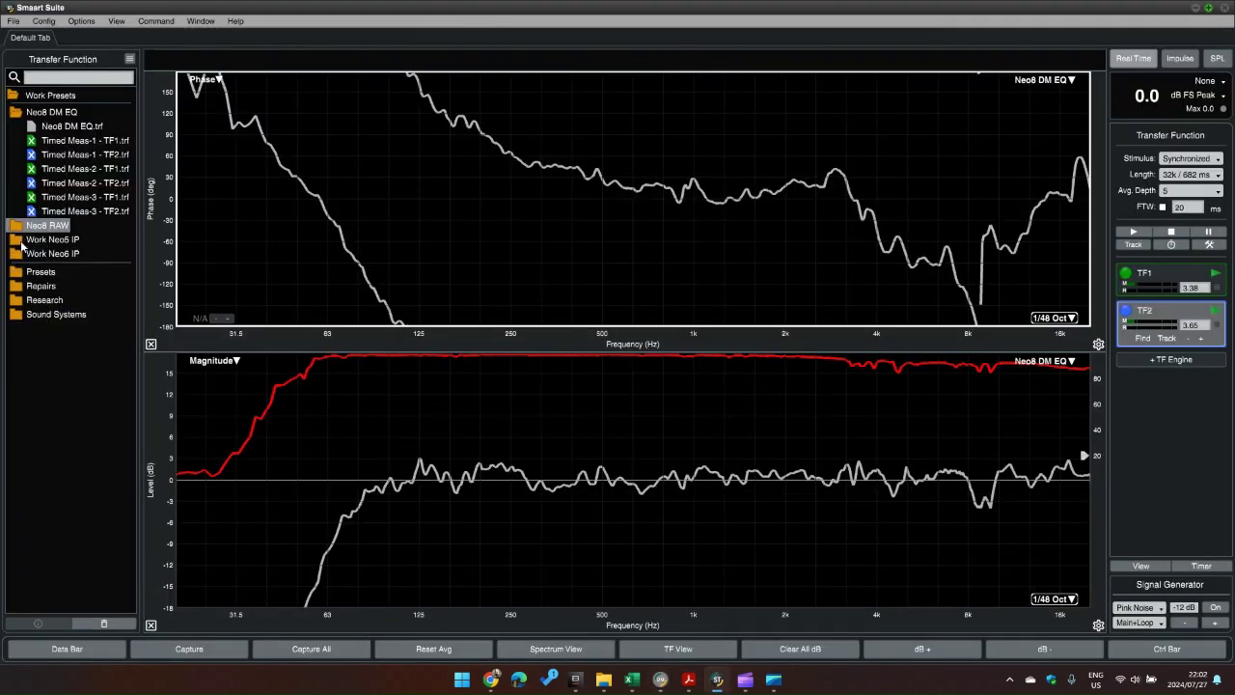
{"action": "left_click", "coordinate": [21, 239]}
{"action": "left_click", "coordinate": [30, 254]}
{"action": "left_click", "coordinate": [36, 268]}
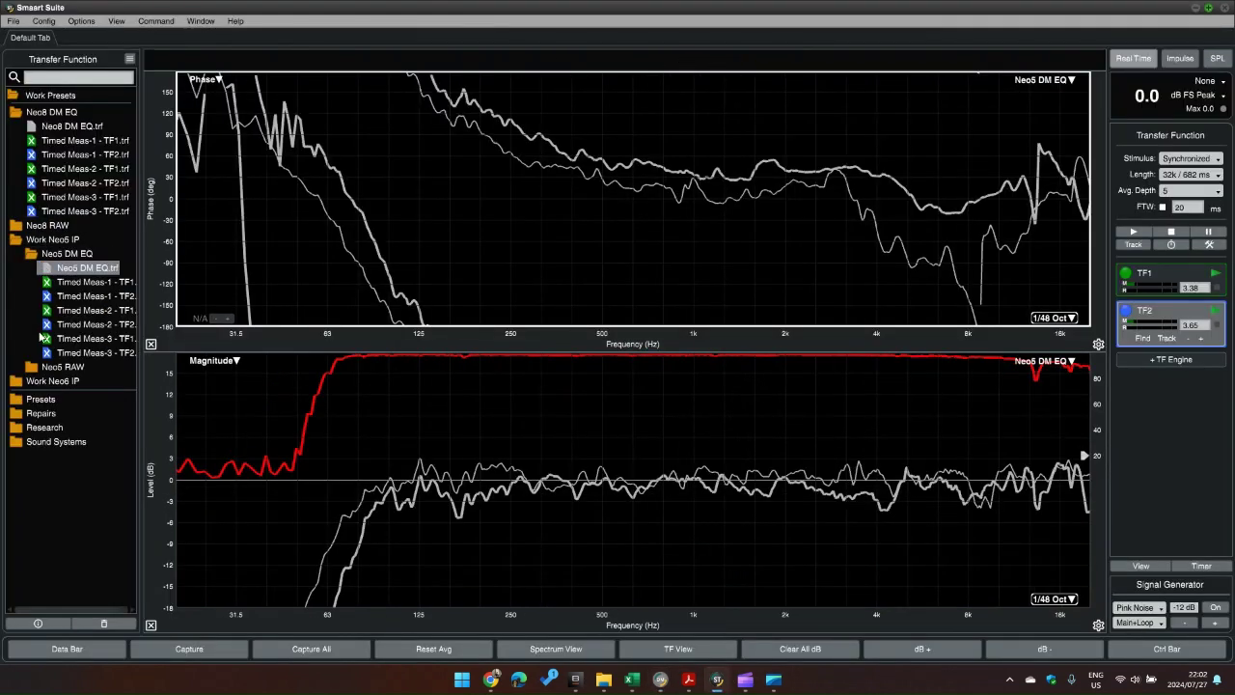
{"action": "left_click", "coordinate": [21, 381]}
{"action": "left_click", "coordinate": [30, 395]}
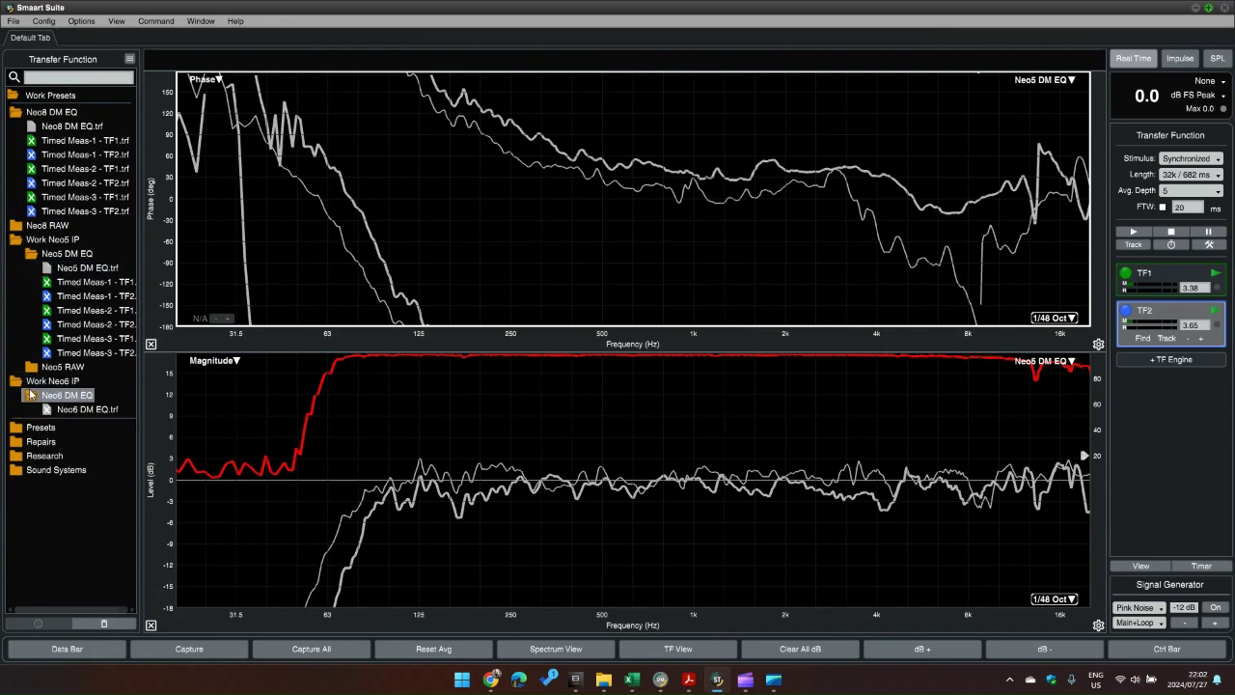
{"action": "left_click", "coordinate": [48, 412]}
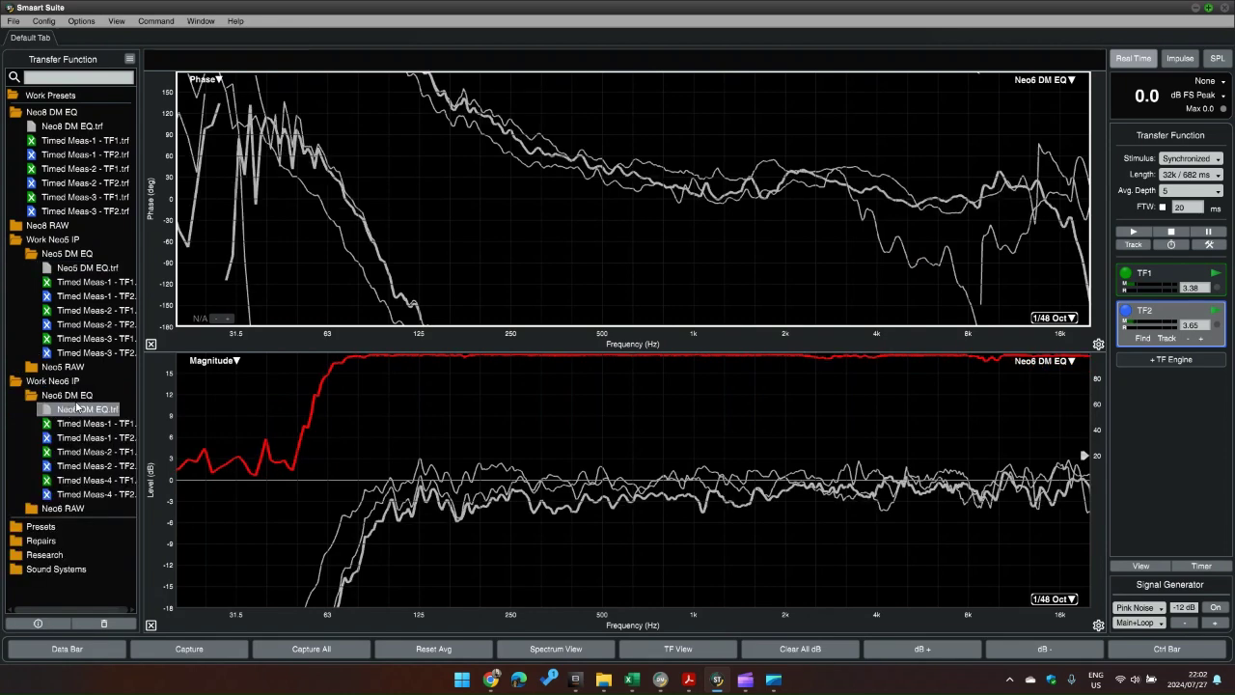
{"action": "left_click", "coordinate": [51, 270]}
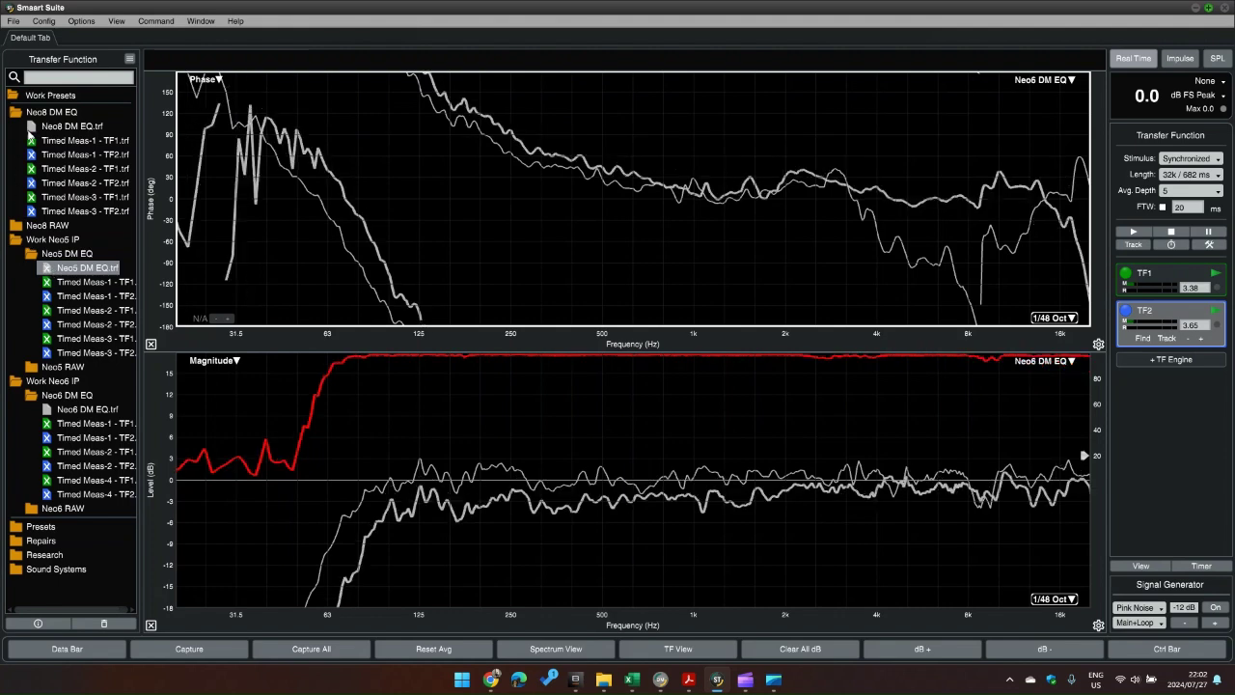
- Hide the EQ'd traces and overlay the raw Neo6, Neo5 and Neo8 measurements
{"action": "left_click", "coordinate": [32, 128]}
{"action": "left_click", "coordinate": [53, 410]}
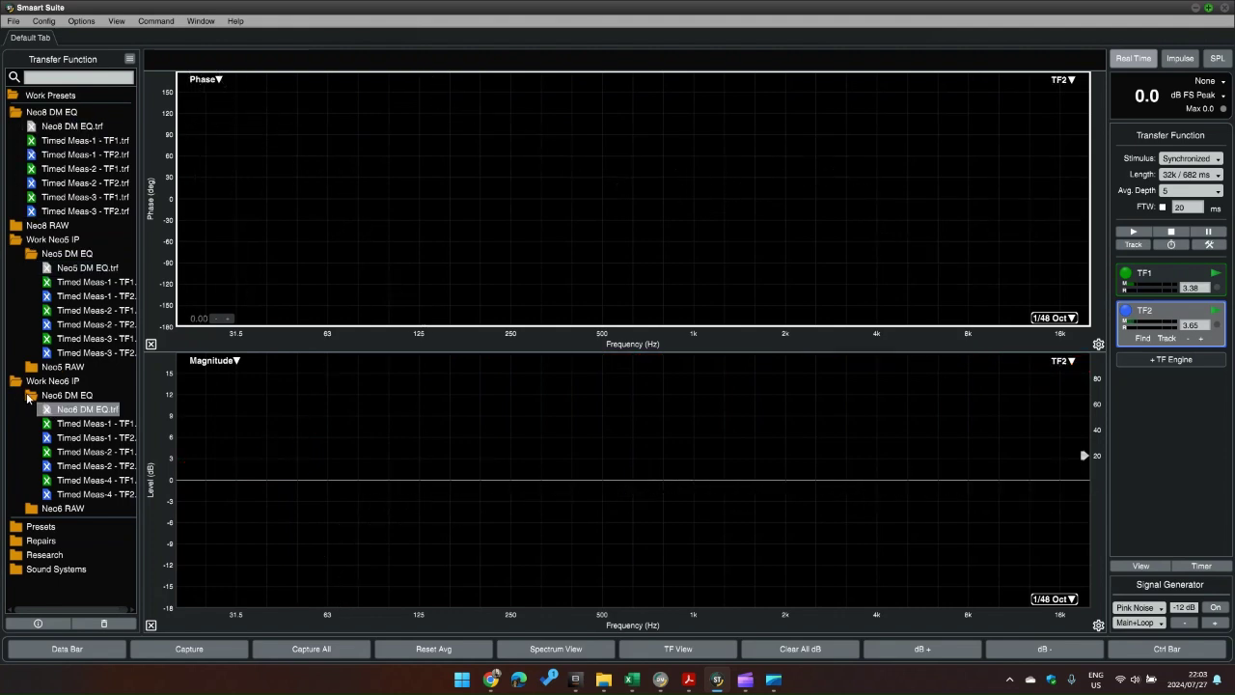
{"action": "left_click", "coordinate": [30, 396]}
{"action": "left_click", "coordinate": [32, 409]}
{"action": "left_click", "coordinate": [46, 425]}
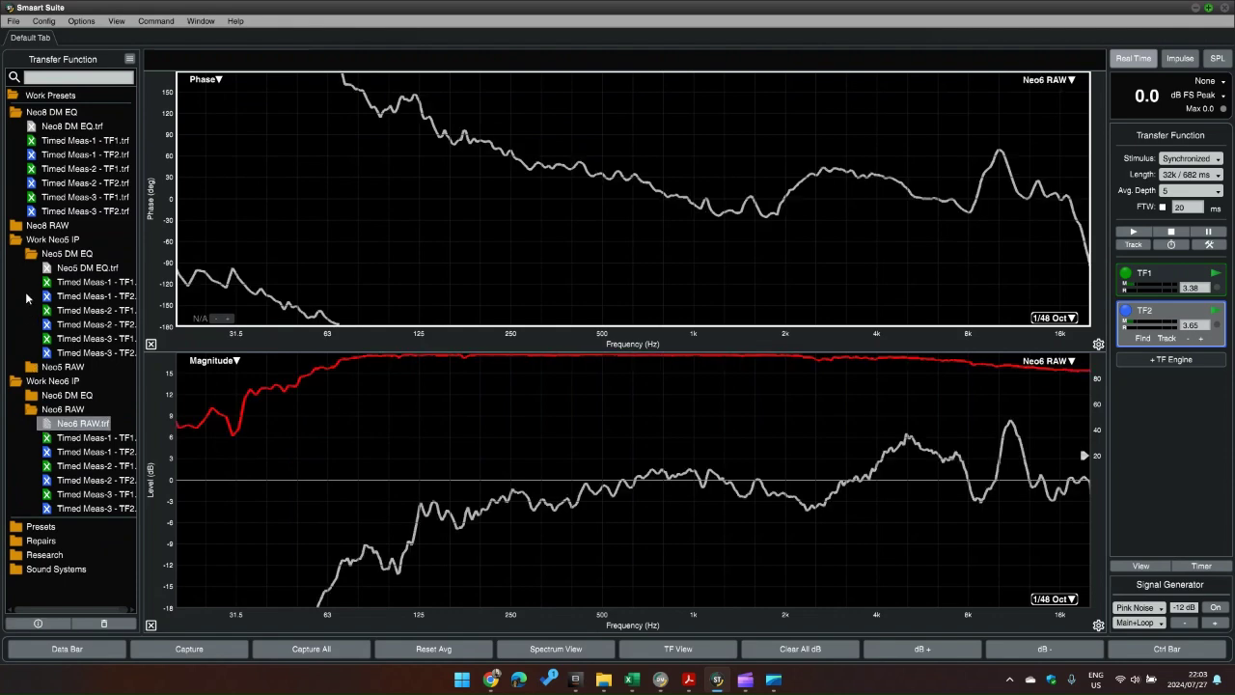
{"action": "left_click", "coordinate": [31, 253]}
{"action": "left_click", "coordinate": [31, 268]}
{"action": "left_click", "coordinate": [47, 282]}
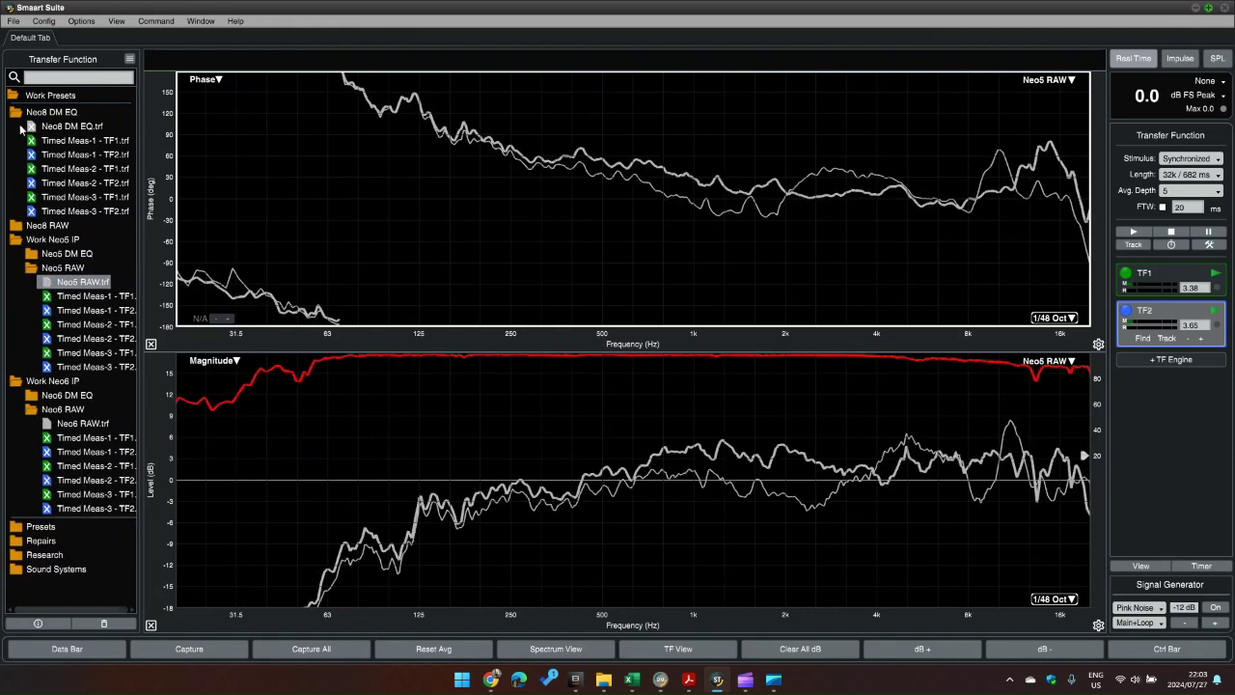
{"action": "left_click", "coordinate": [20, 112]}
{"action": "left_click", "coordinate": [19, 127]}
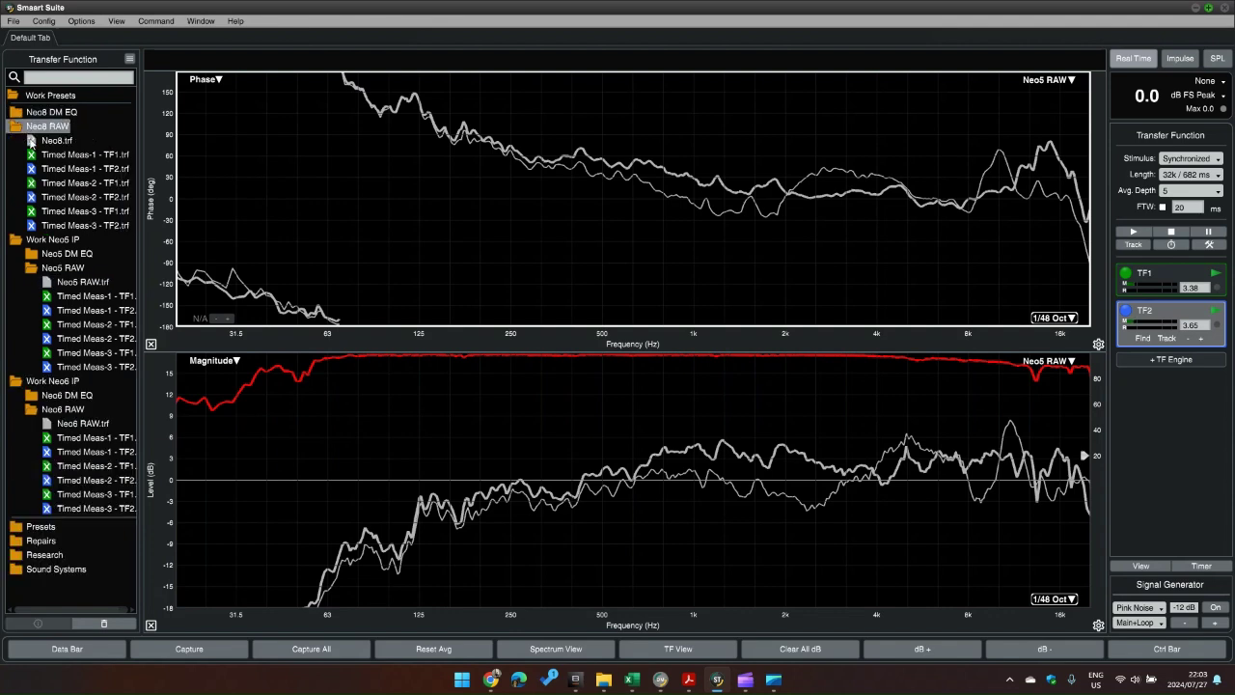
{"action": "left_click", "coordinate": [33, 143]}
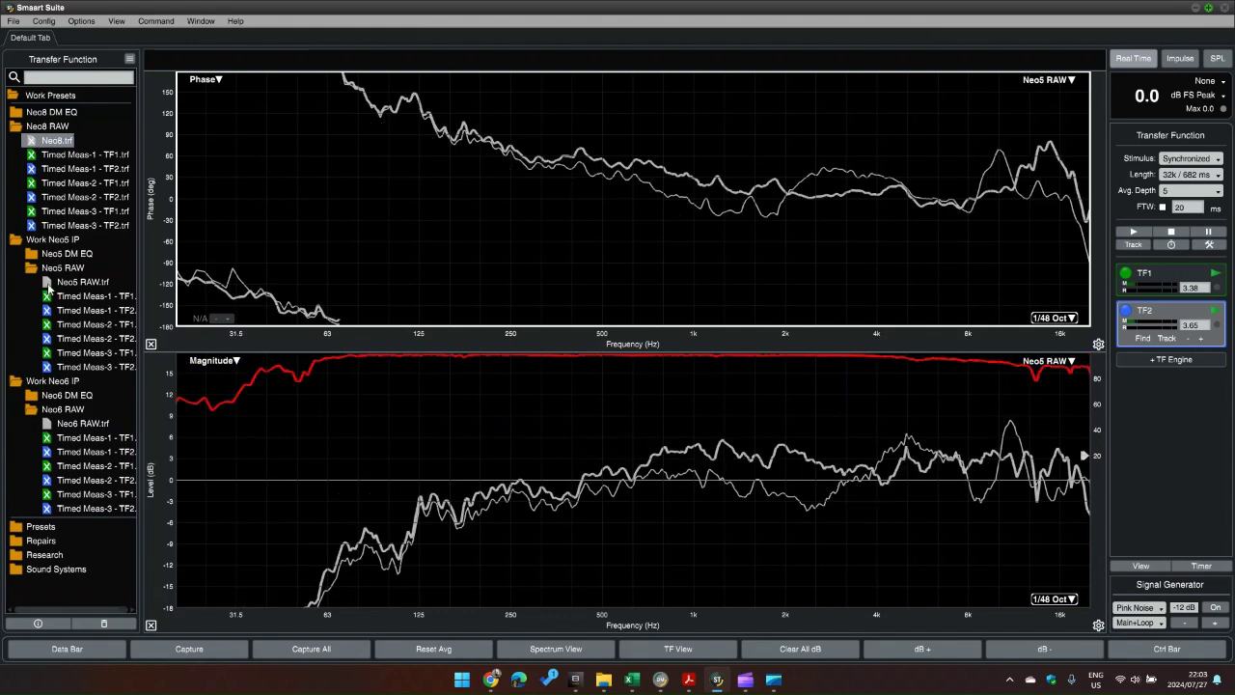
- Hide the Neo5 RAW trace and collapse the RAW and Work Neo IP folders
{"action": "left_click", "coordinate": [49, 284]}
{"action": "double_click", "coordinate": [45, 411]}
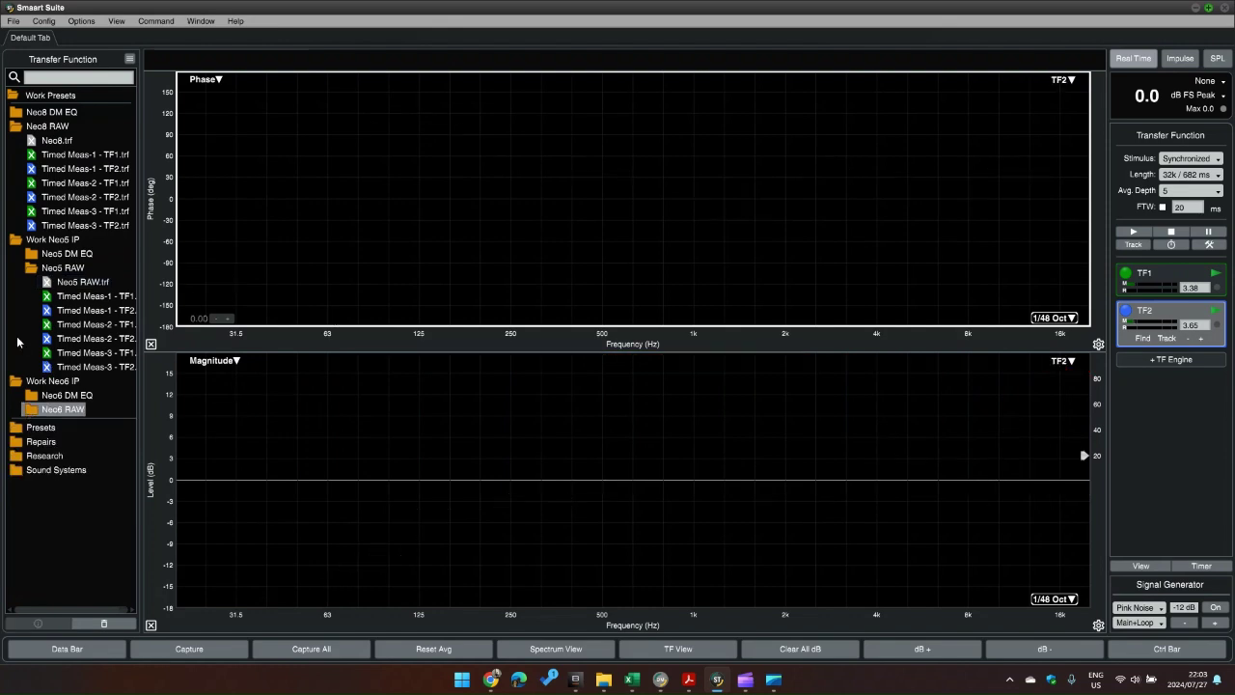
{"action": "double_click", "coordinate": [38, 273]}
{"action": "double_click", "coordinate": [18, 128]}
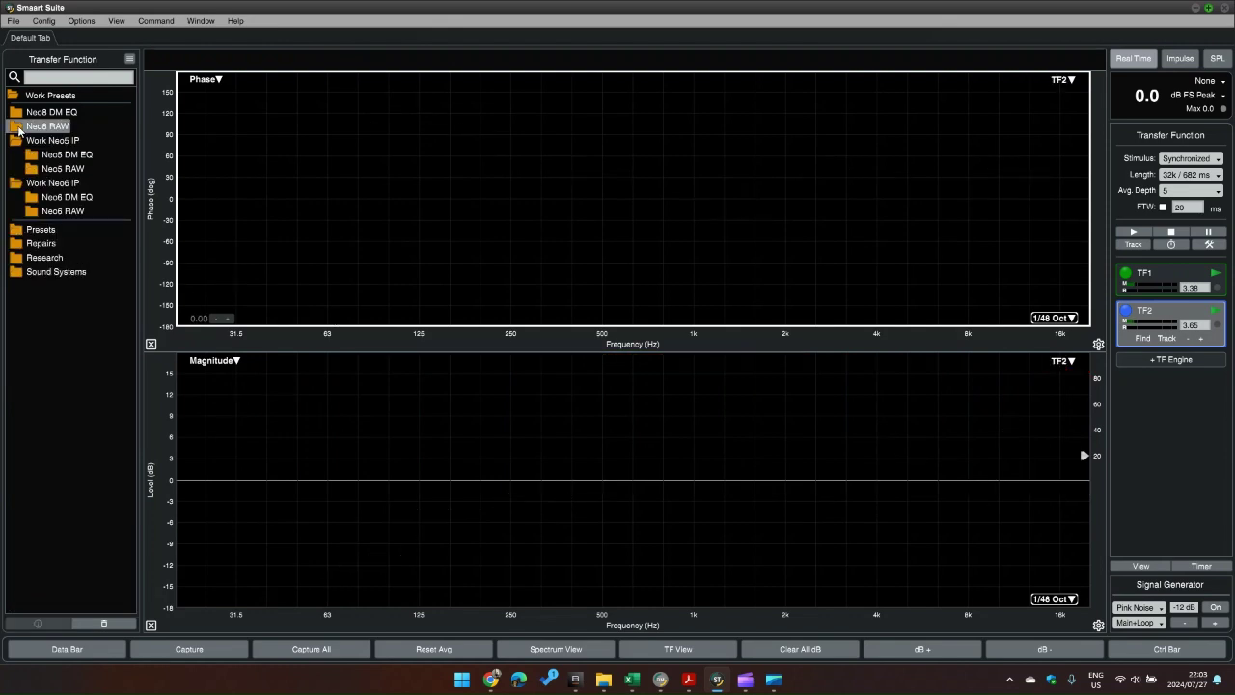
{"action": "double_click", "coordinate": [19, 141]}
{"action": "double_click", "coordinate": [21, 156]}
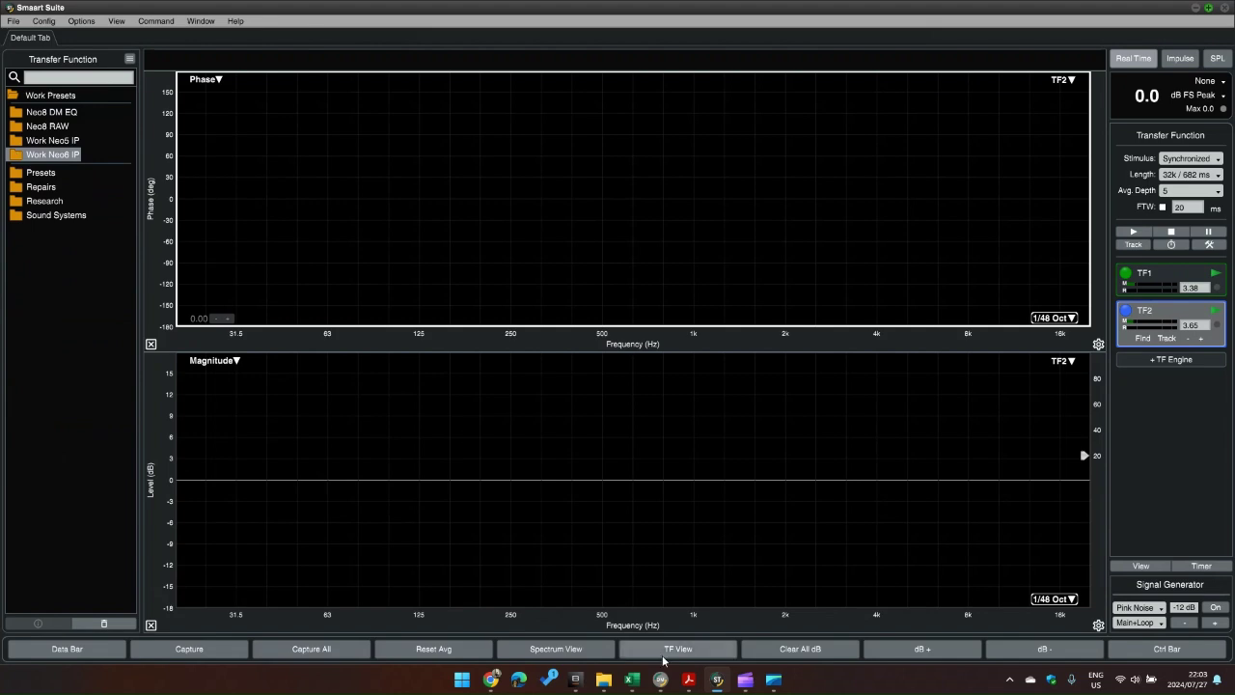
- Open the output's limiter settings and switch the peak limiter to manual
{"action": "left_click", "coordinate": [575, 679]}
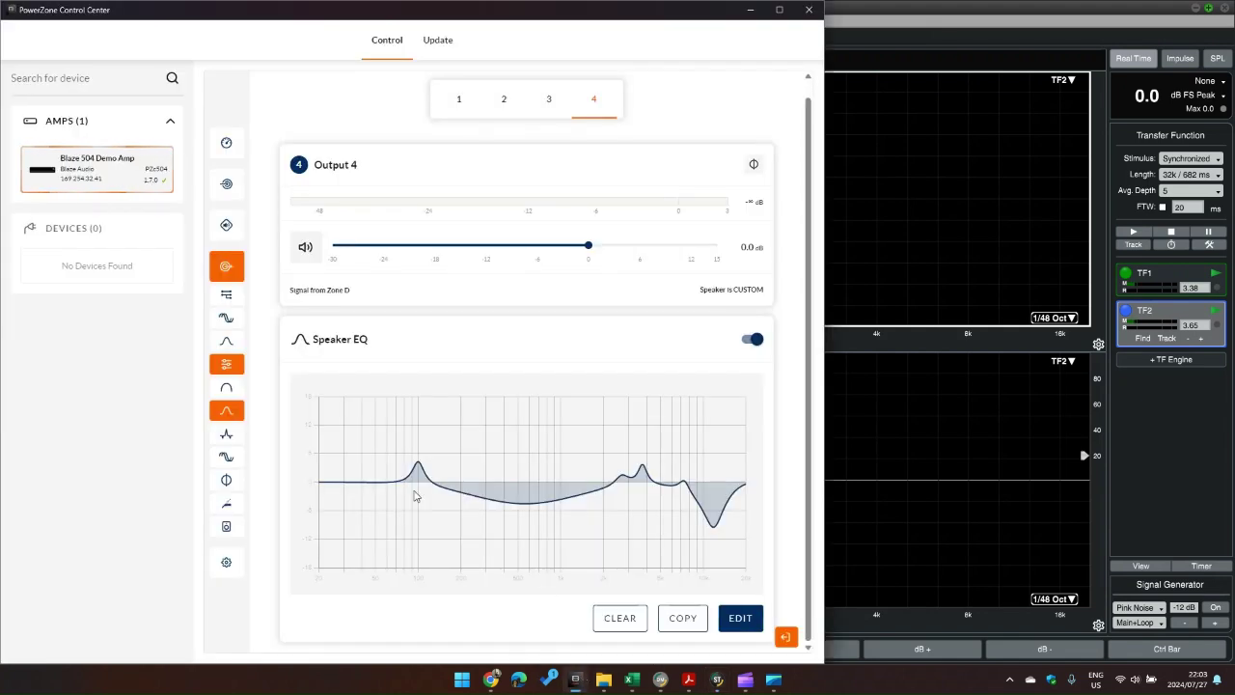
{"action": "mouse_move", "coordinate": [239, 503]}
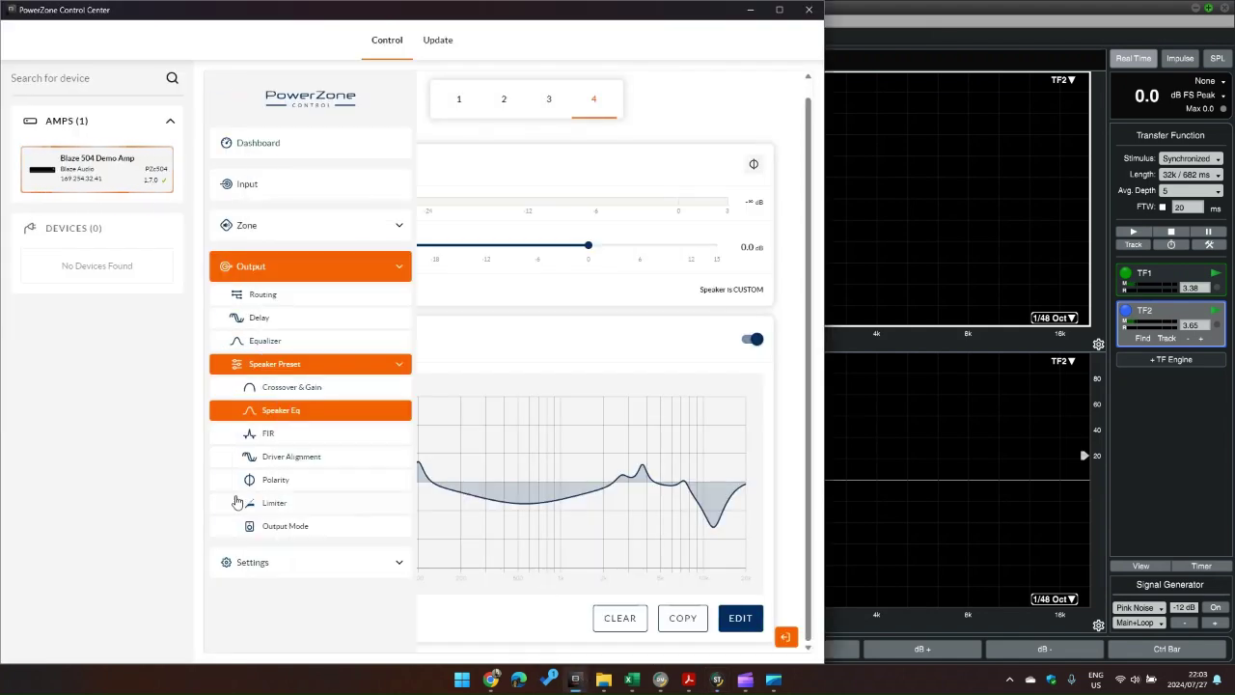
{"action": "left_click", "coordinate": [408, 498]}
{"action": "scroll", "coordinate": [589, 457], "scroll_direction": "down", "scroll_amount": 2}
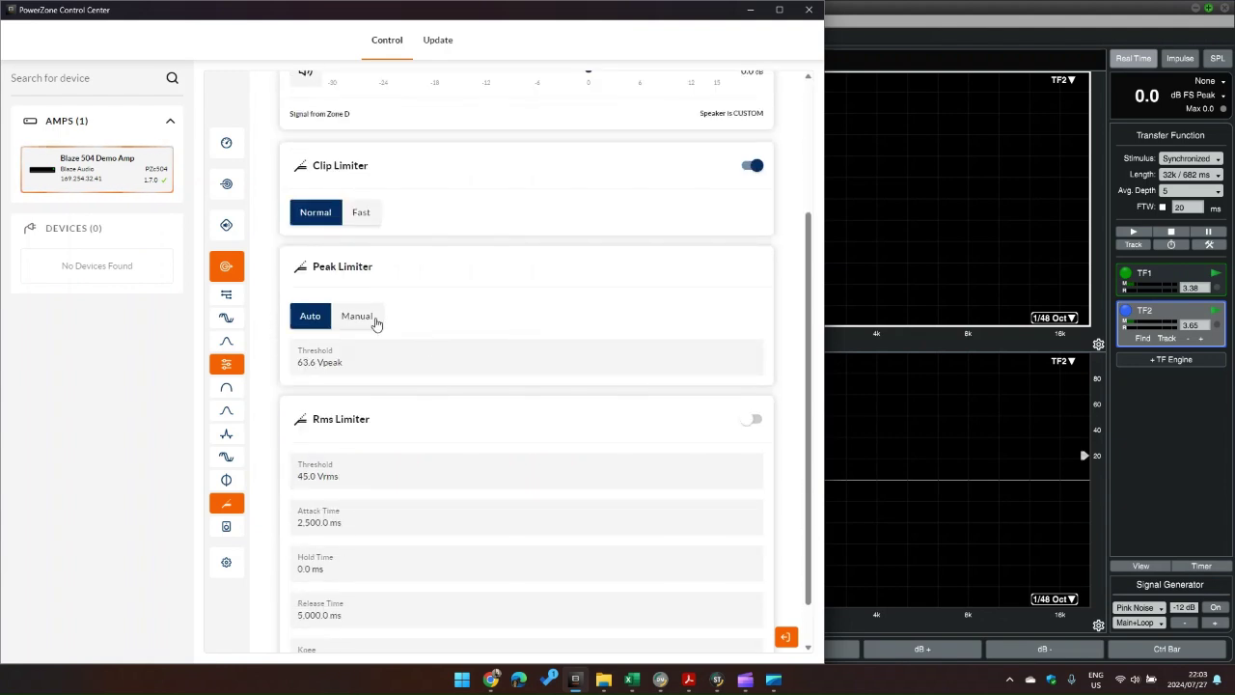
{"action": "left_click", "coordinate": [374, 321]}
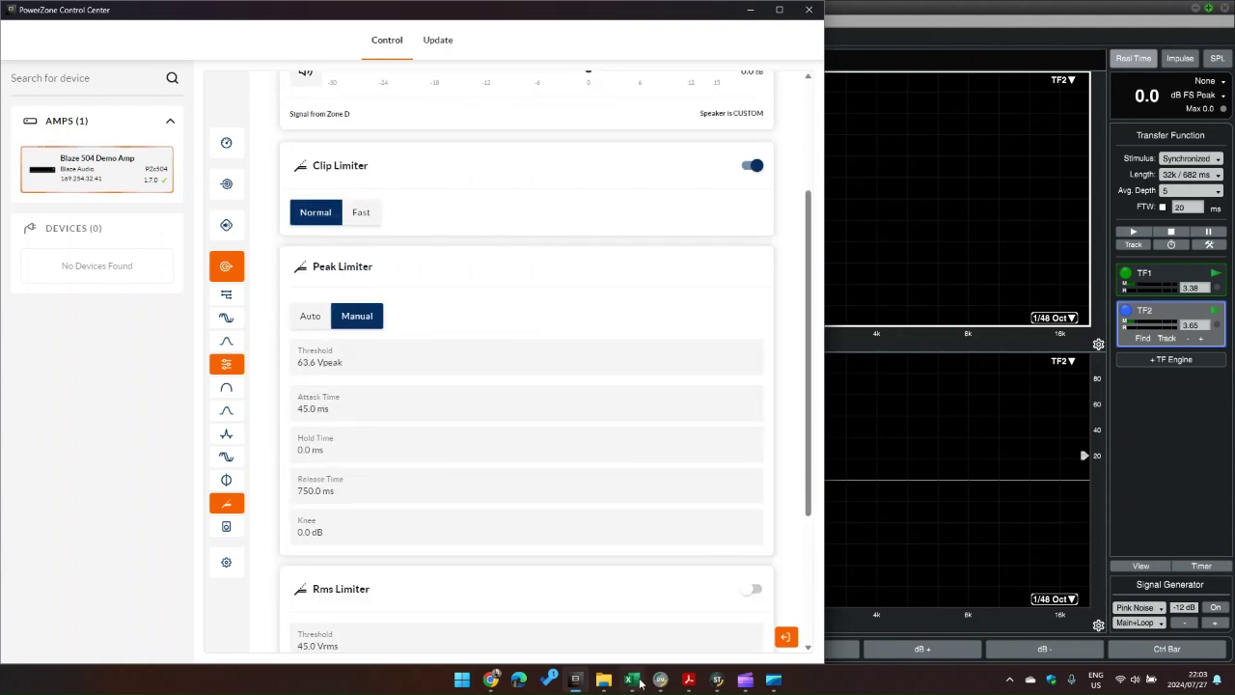
- Enter the spreadsheet's peak limiter values: 33.5 Vpeak threshold, 16.7 ms attack, 266.7 ms release
{"action": "left_click", "coordinate": [631, 679]}
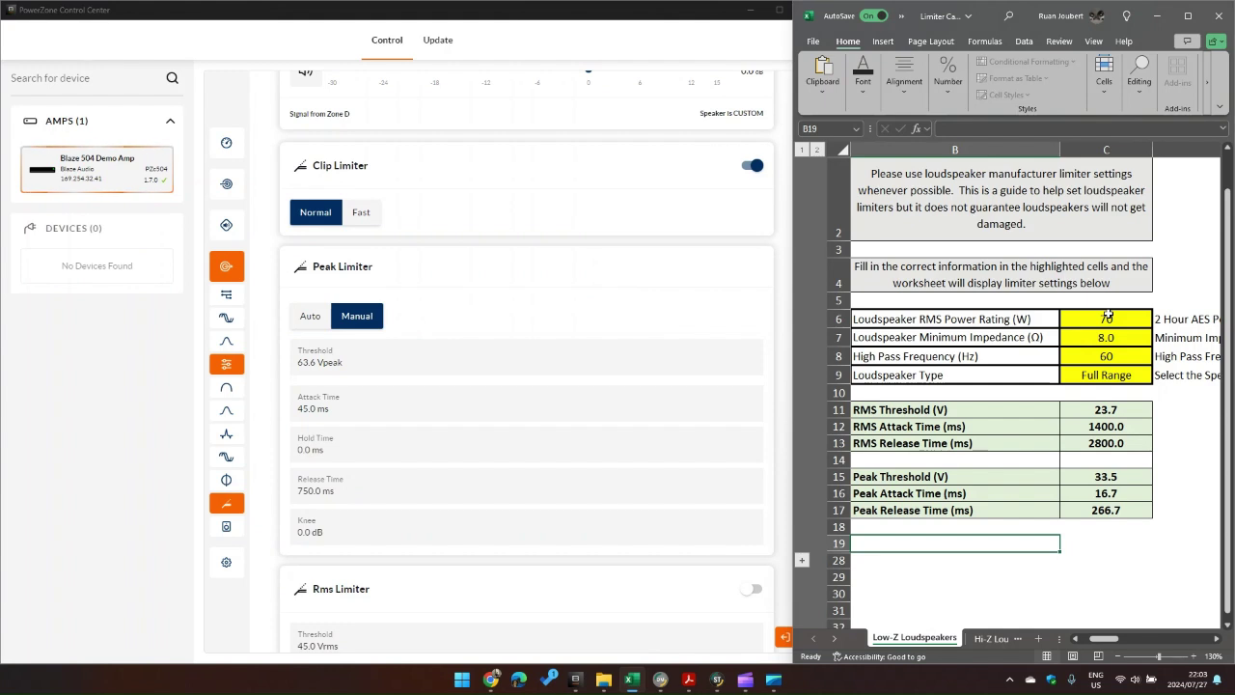
{"action": "left_click", "coordinate": [313, 363]}
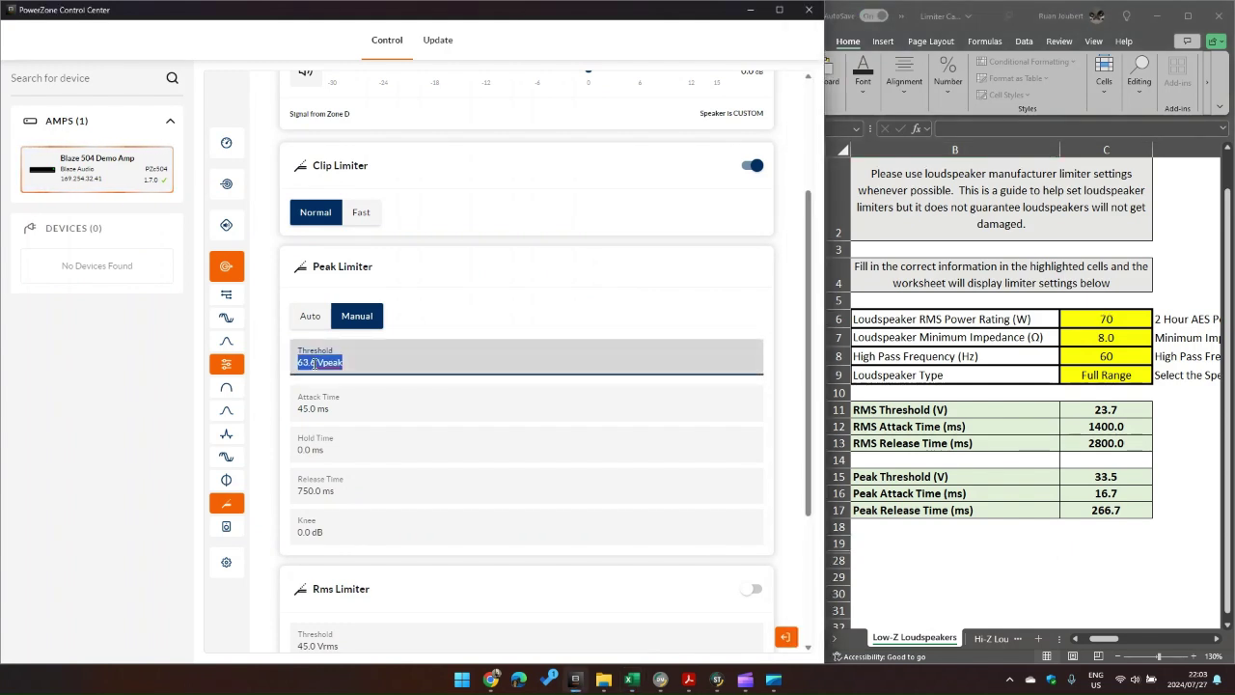
{"action": "type", "text": "33.5 Vpeak"}
{"action": "left_click", "coordinate": [313, 408]}
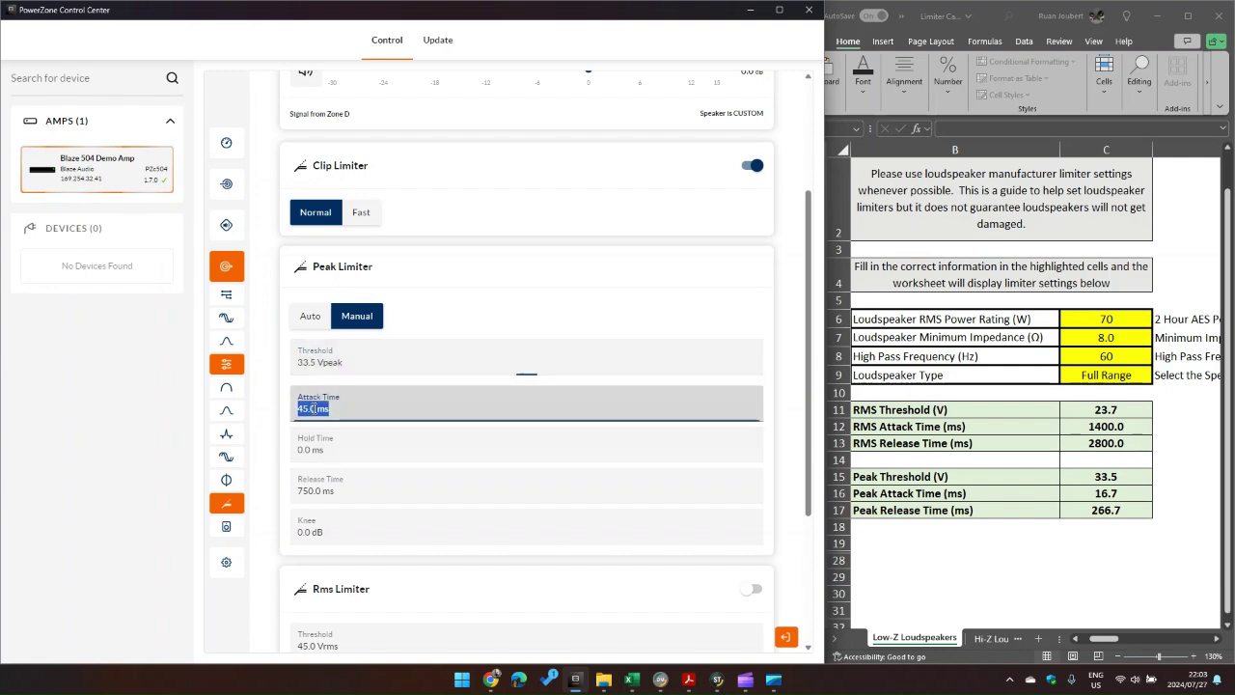
{"action": "type", "text": "16.7 ms"}
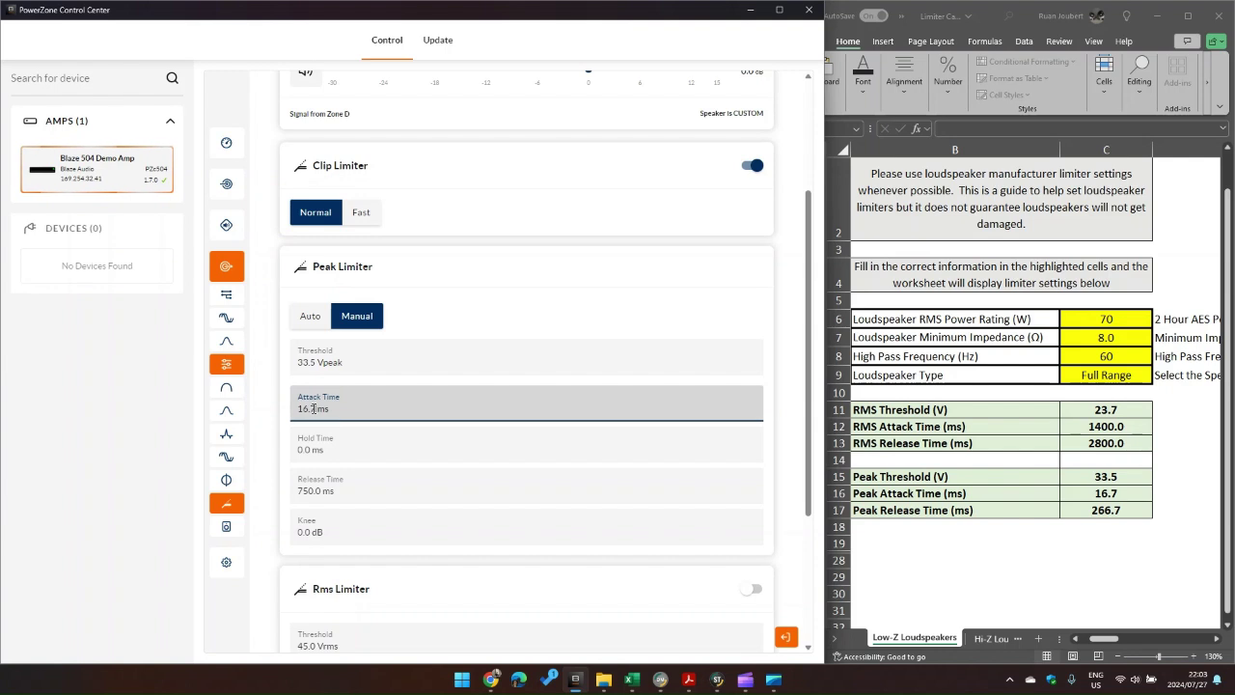
{"action": "left_click", "coordinate": [301, 492]}
{"action": "type", "text": "266"}
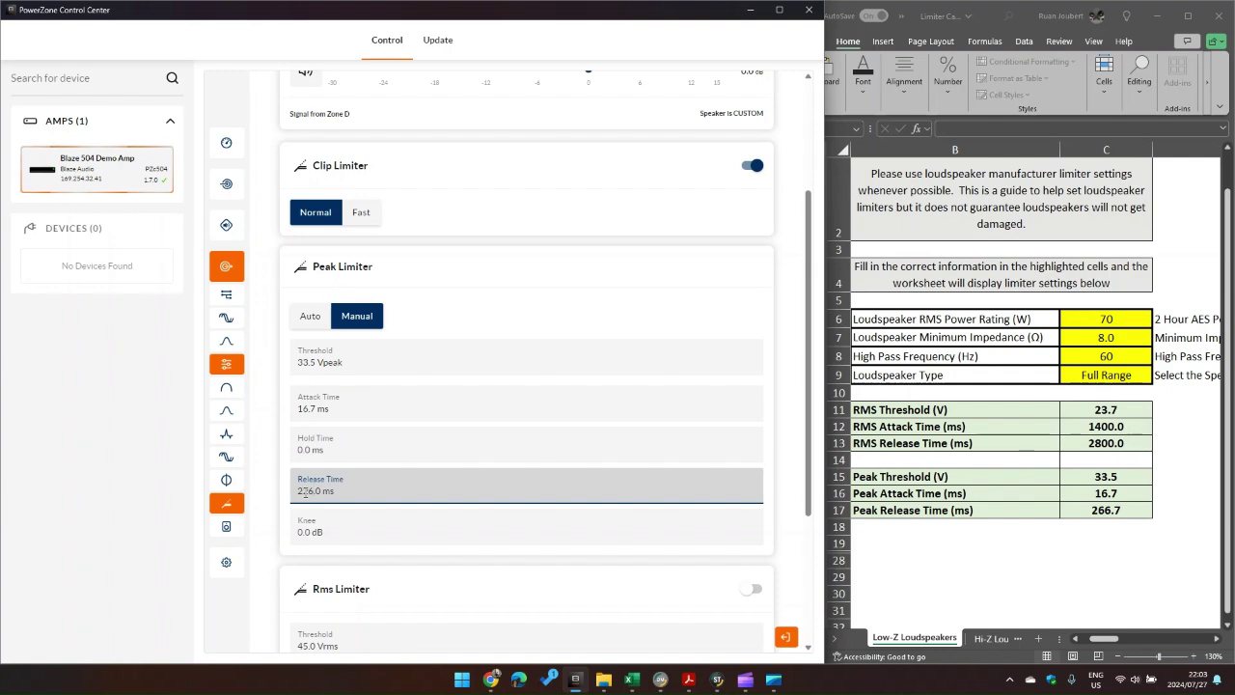
{"action": "type", "text": ".7"}
- Enable the RMS limiter with 23.7 Vrms threshold, 1400 ms attack and 2800 ms release
{"action": "scroll", "coordinate": [528, 463], "scroll_direction": "down", "scroll_amount": 3}
{"action": "left_click", "coordinate": [752, 366]}
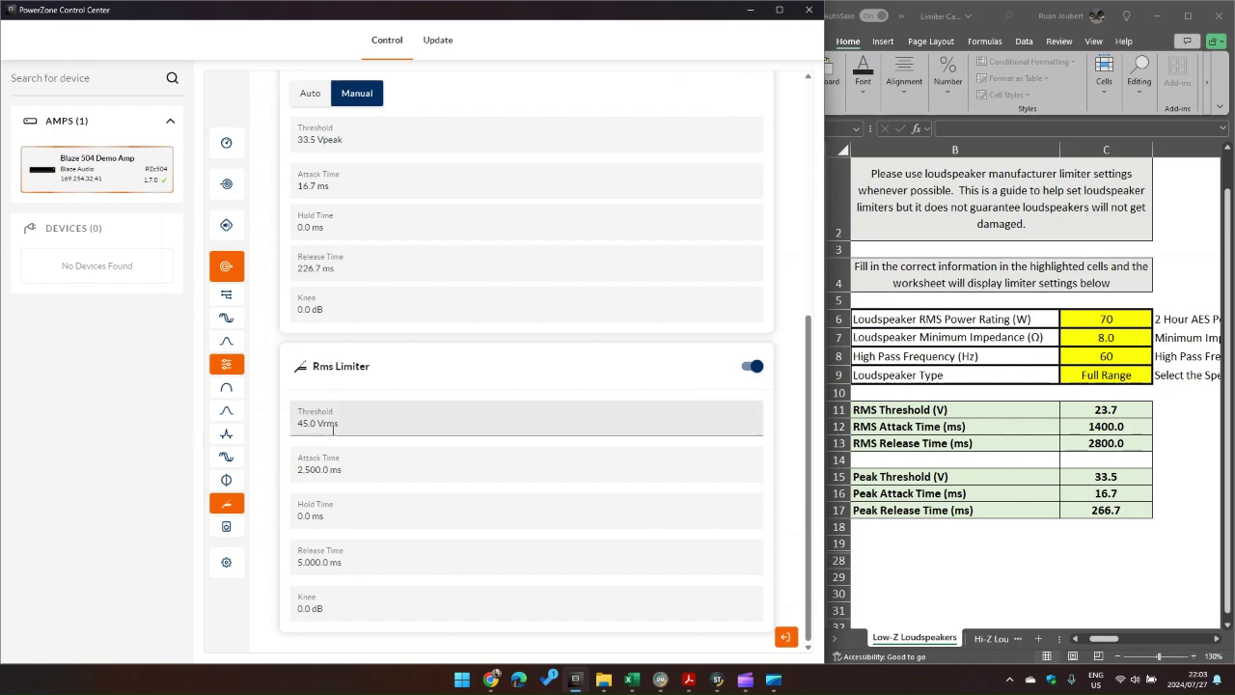
{"action": "left_click", "coordinate": [324, 427]}
{"action": "type", "text": "23"}
{"action": "key", "text": "Delete"}
{"action": "type", "text": "7"}
{"action": "left_click", "coordinate": [314, 465]}
{"action": "type", "text": "40"}
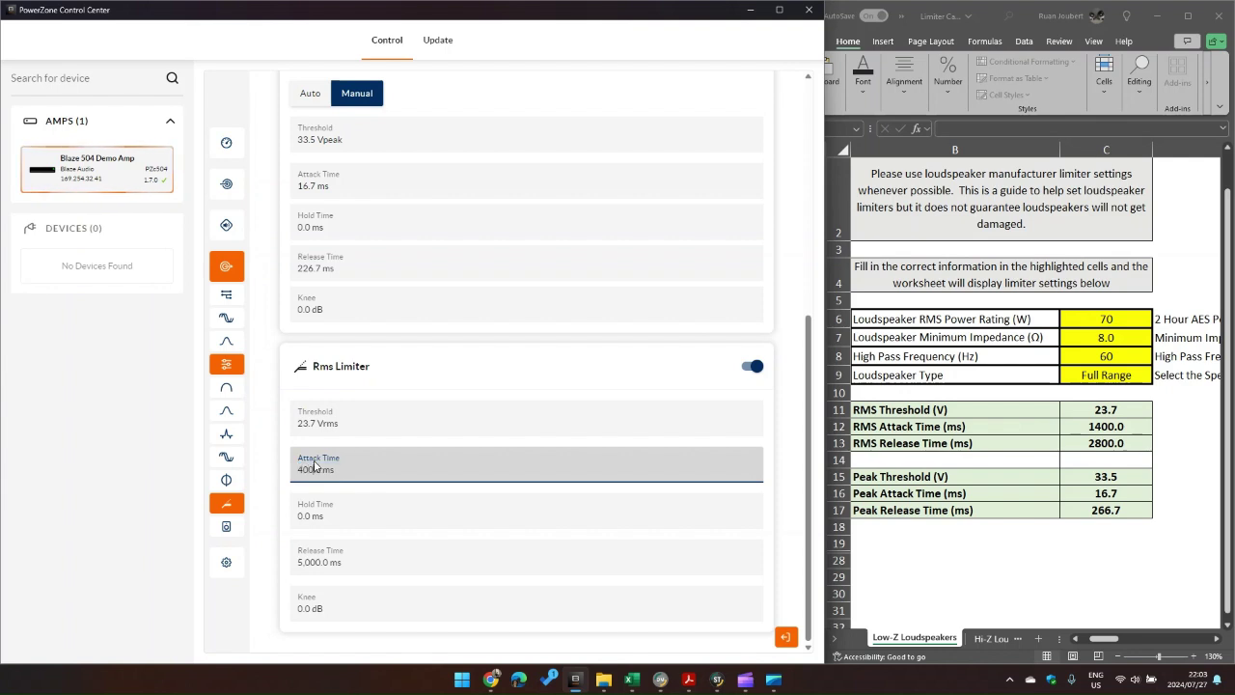
{"action": "key", "text": "BackSpace"}
{"action": "key", "text": "BackSpace"}
{"action": "type", "text": "1400"}
{"action": "left_click", "coordinate": [315, 559]}
{"action": "type", "text": "2800"}
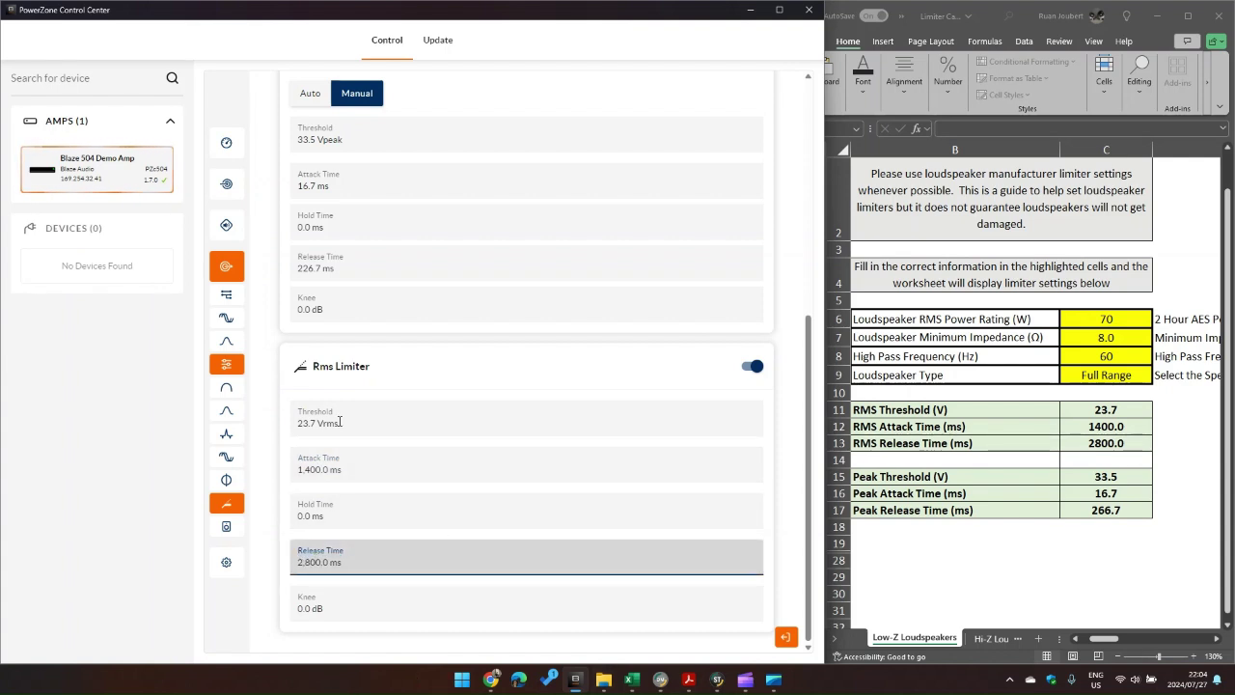
- Include Speaker EQ, Crossover, Limiter and Output Mode in the speaker preset export
{"action": "left_click", "coordinate": [231, 373]}
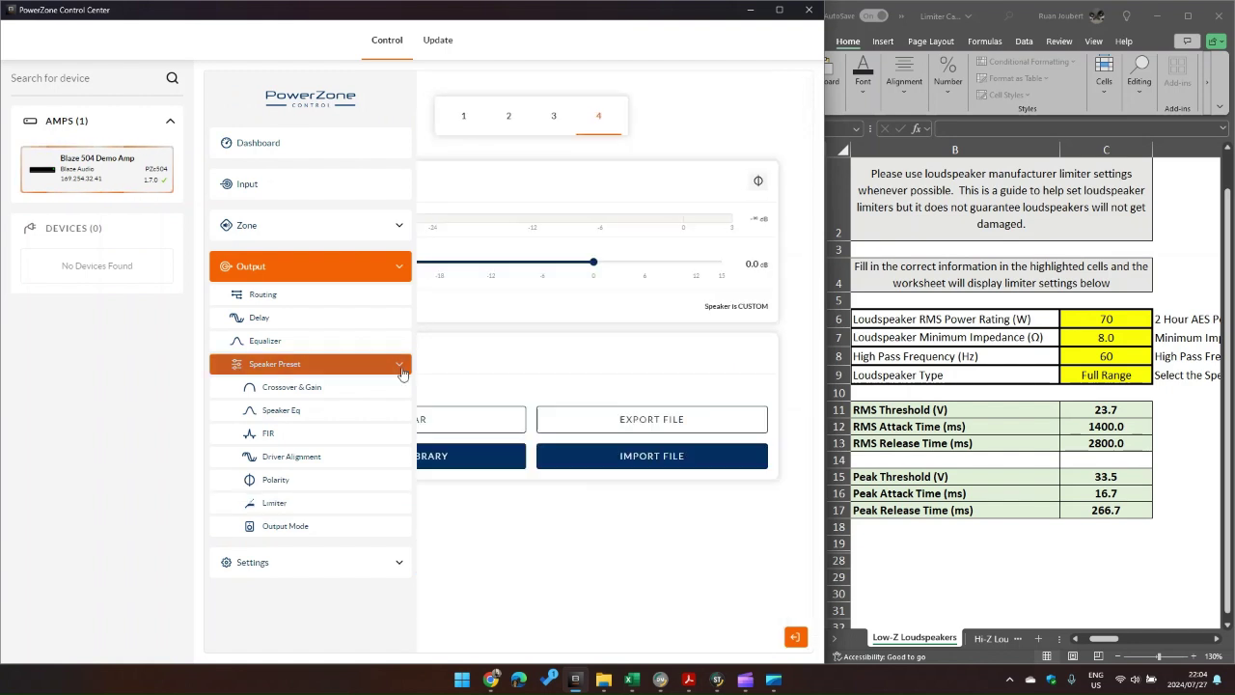
{"action": "left_click", "coordinate": [618, 419]}
{"action": "left_click", "coordinate": [567, 336]}
{"action": "left_click", "coordinate": [567, 354]}
{"action": "left_click", "coordinate": [567, 410]}
{"action": "left_click", "coordinate": [567, 447]}
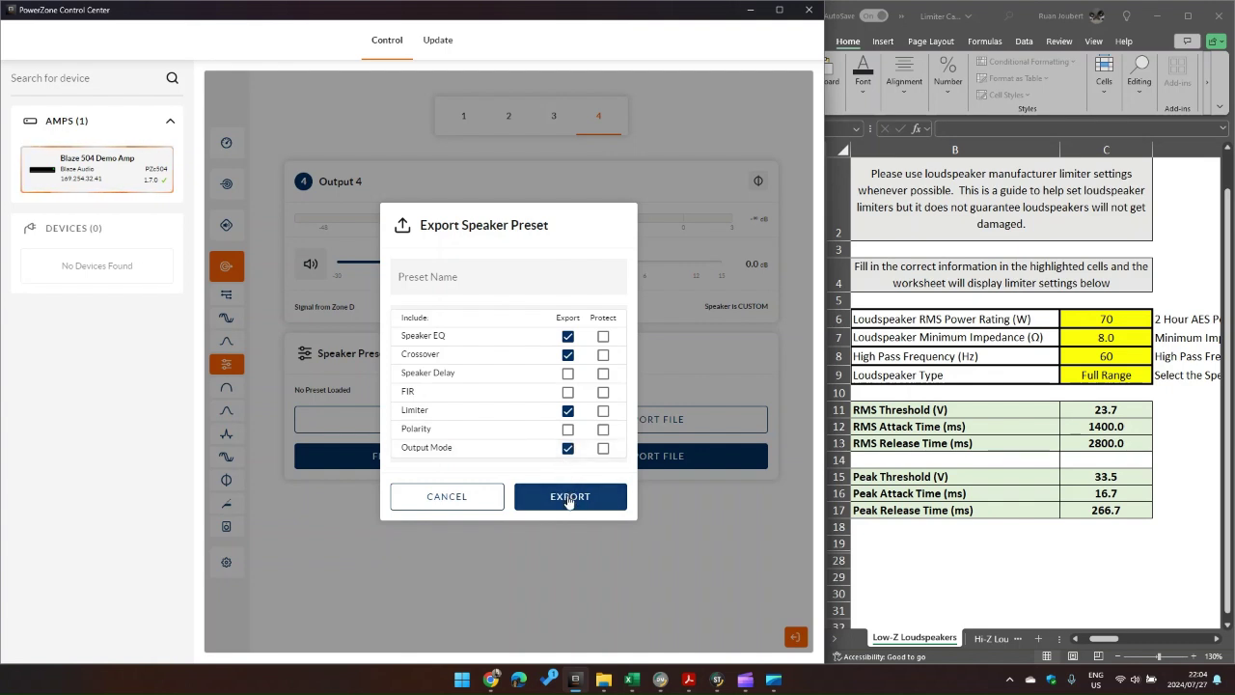
- Name the preset Work Neo8 IP (LoZ) and export it as a .zcp file
{"action": "left_click", "coordinate": [569, 496]}
{"action": "left_click", "coordinate": [450, 279]}
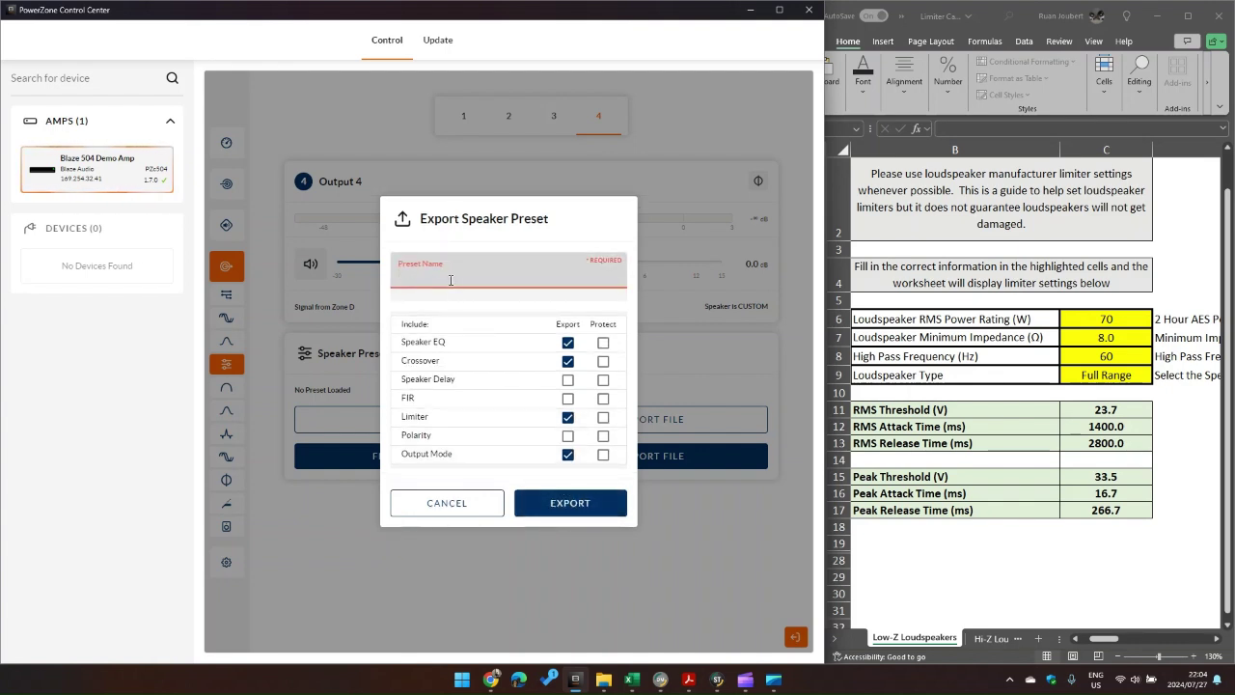
{"action": "type", "text": "Work"}
{"action": "type", "text": " Nee"}
{"action": "type", "text": "8"}
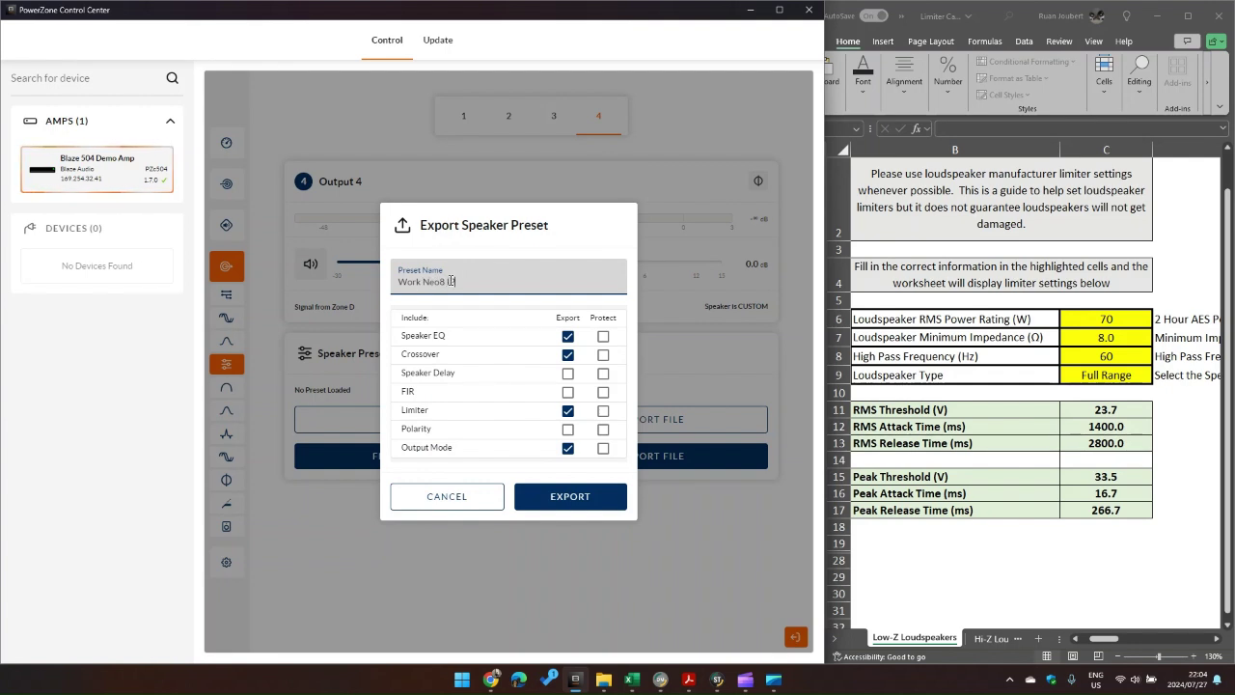
{"action": "type", "text": " (LoZ)"}
{"action": "key", "text": "Return"}
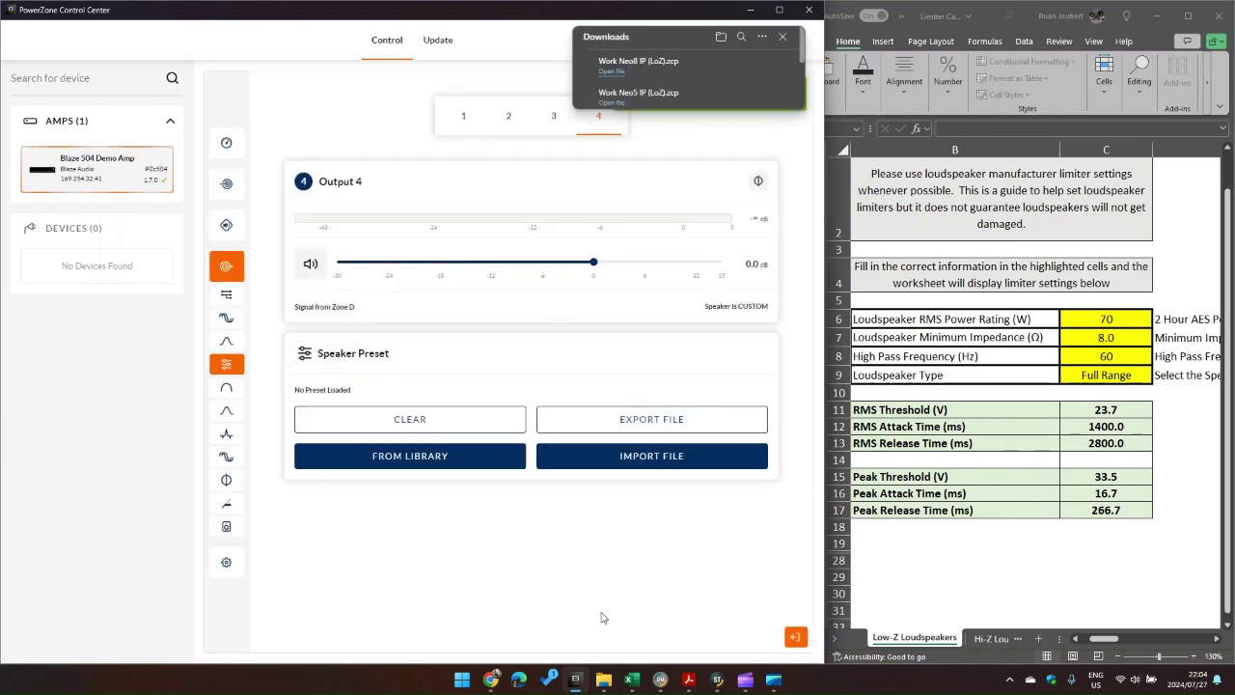
- Bring up the Work Pro folder and open Downloads in the other Explorer window
{"action": "mouse_move", "coordinate": [604, 676]}
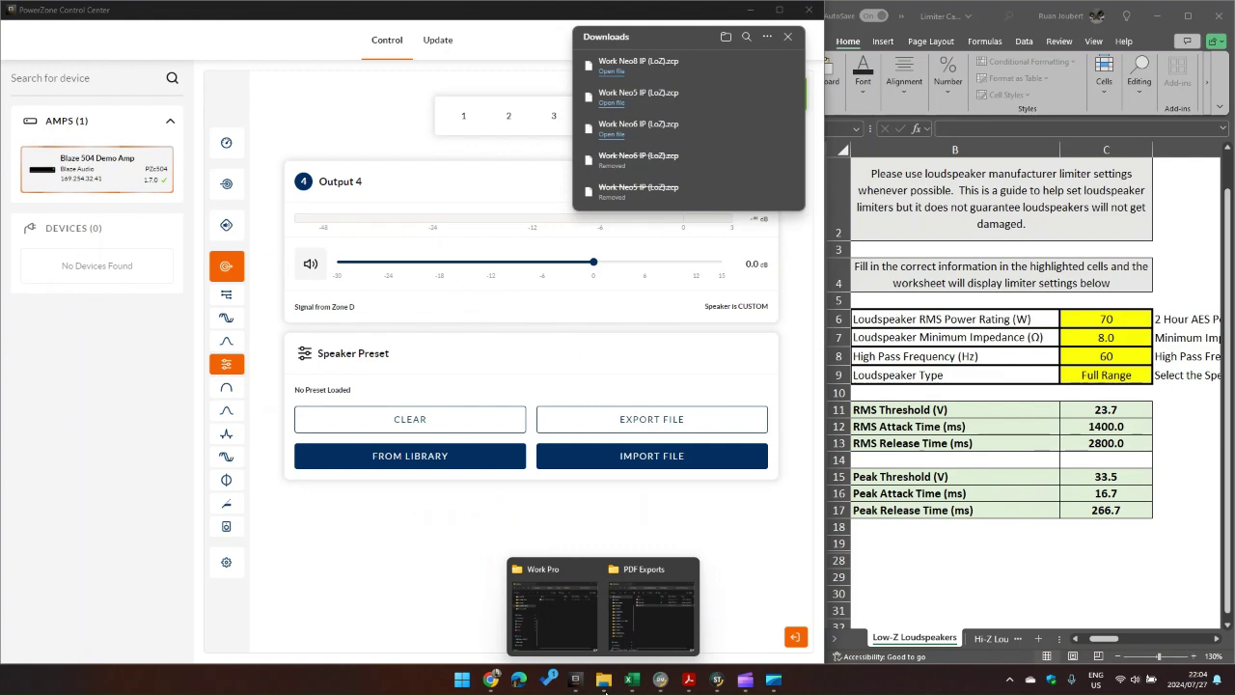
{"action": "left_click", "coordinate": [574, 627]}
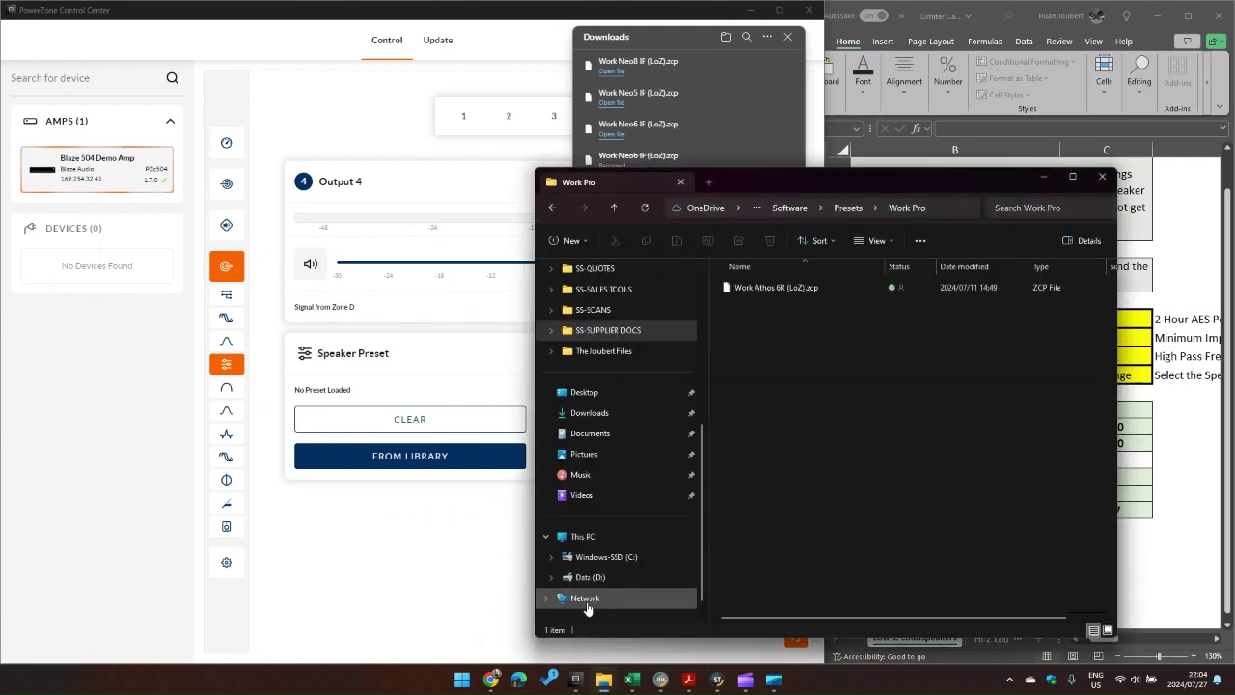
{"action": "mouse_move", "coordinate": [604, 678]}
{"action": "left_click", "coordinate": [665, 618]}
{"action": "left_click", "coordinate": [646, 615]}
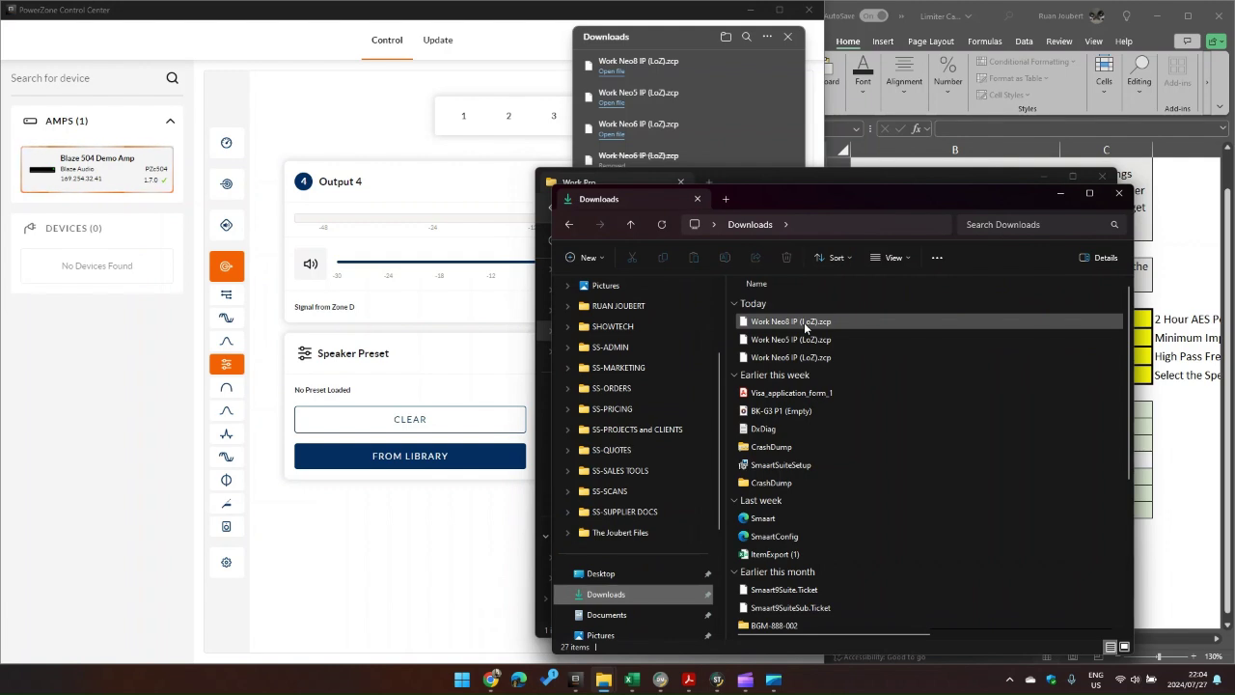
- Select today's three .zcp preset files and paste them into the Work Pro folder
{"action": "left_click", "coordinate": [804, 323]}
{"action": "left_click", "coordinate": [805, 358], "text": "shift"}
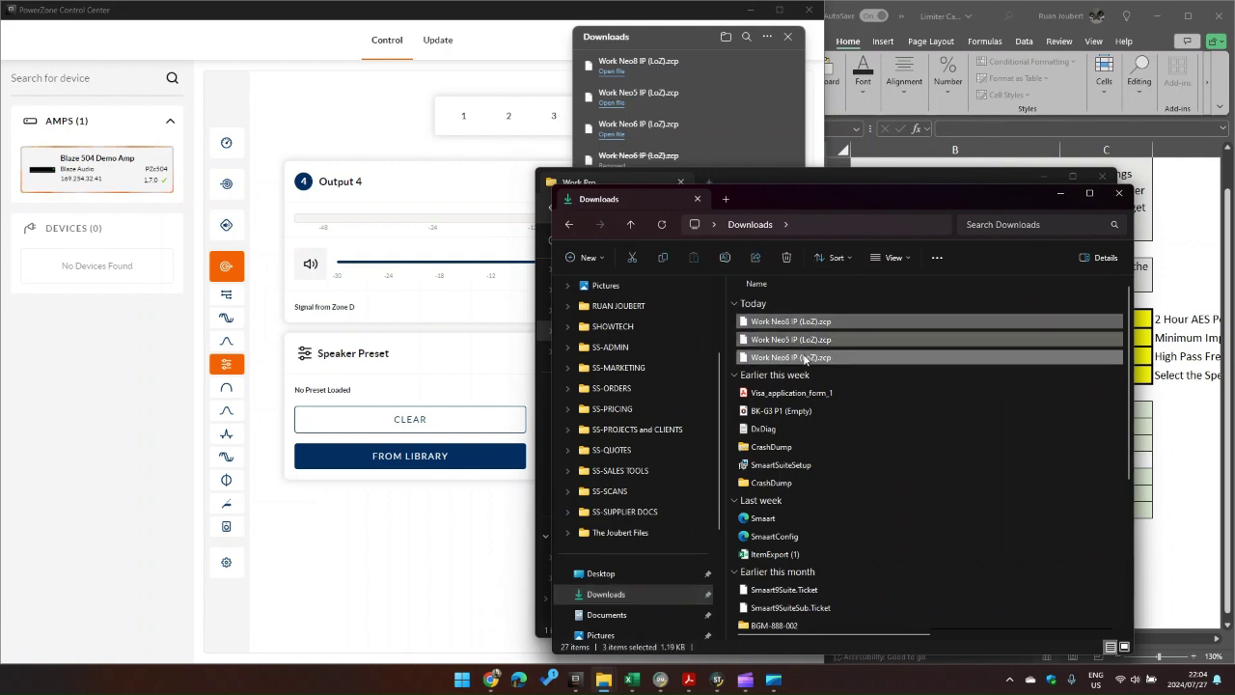
{"action": "left_click", "coordinate": [757, 176]}
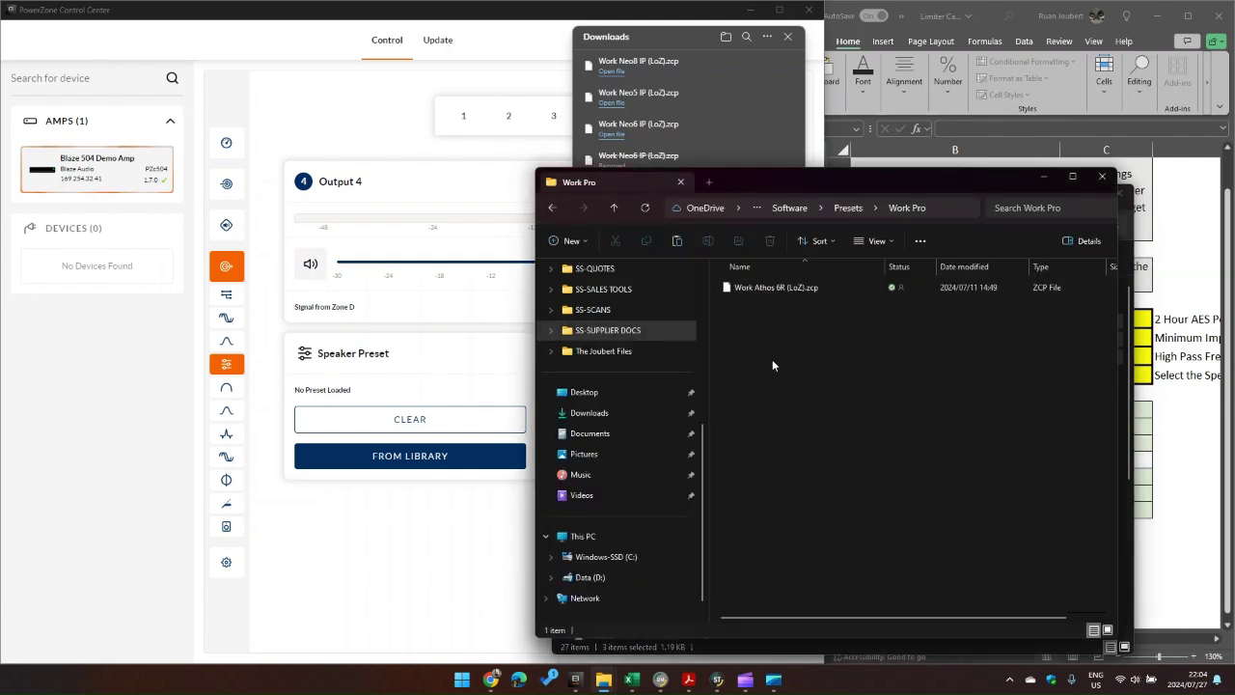
{"action": "key", "text": "ctrl+v"}
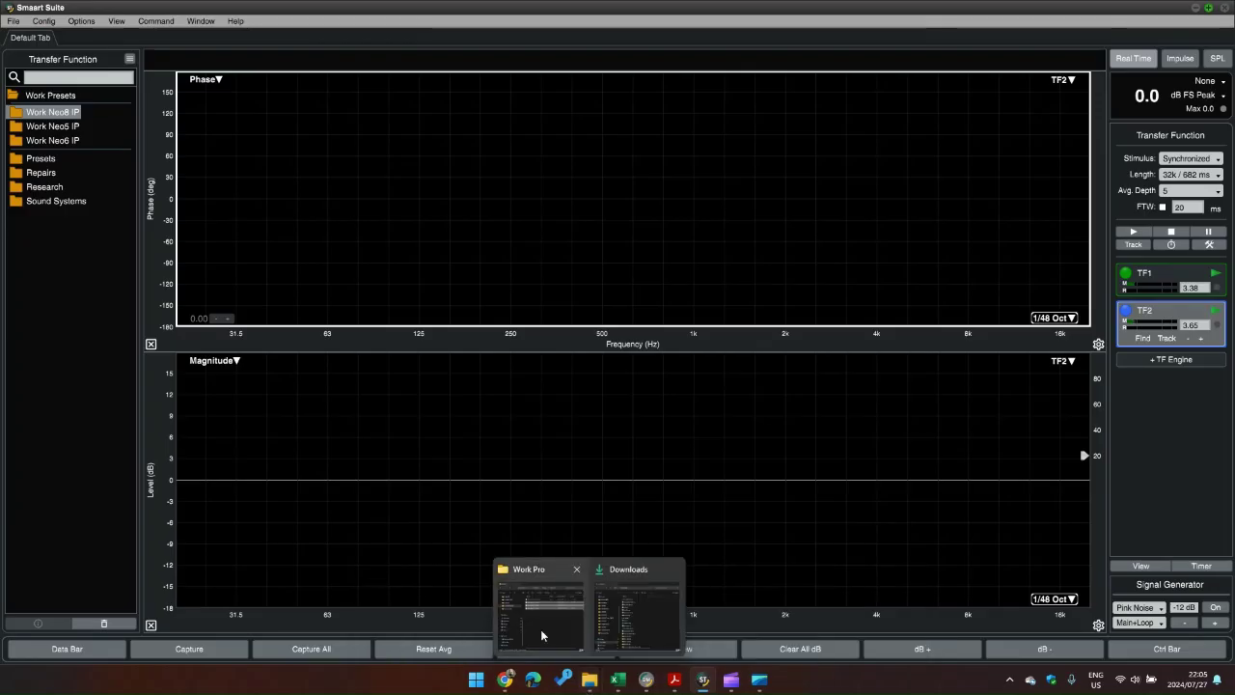
- Close the Work Pro and Downloads folder windows and the limiter spreadsheet
{"action": "left_click", "coordinate": [541, 629]}
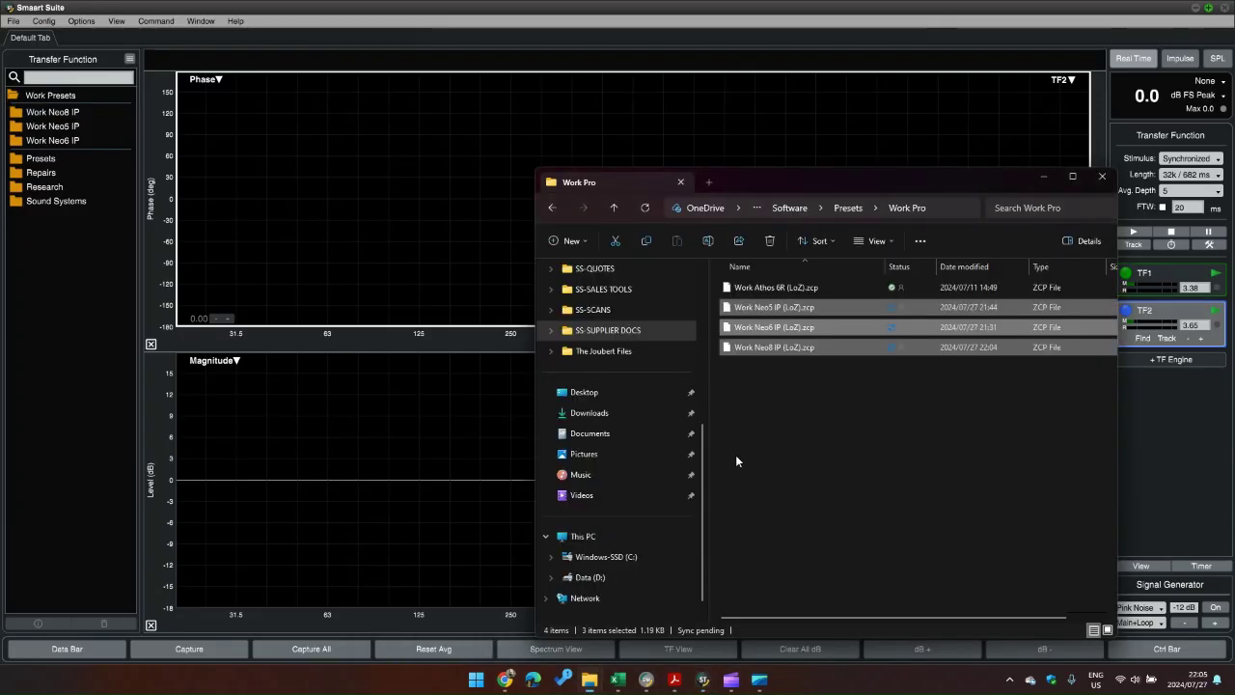
{"action": "left_click", "coordinate": [771, 420]}
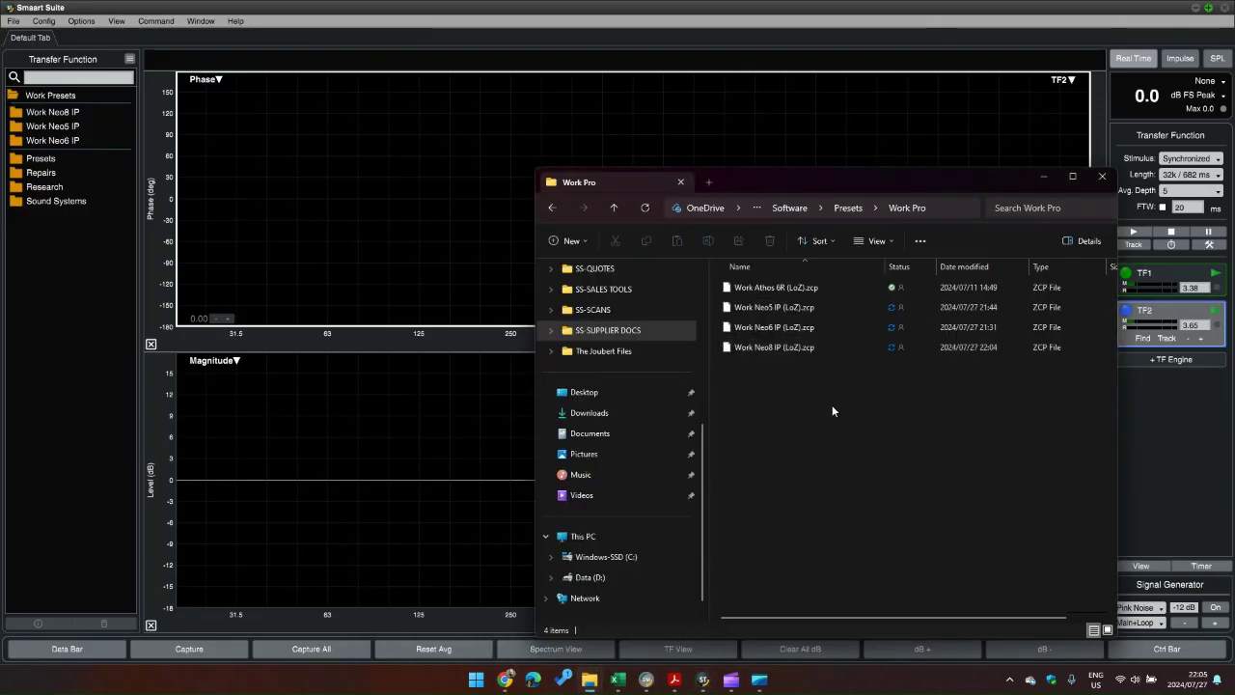
{"action": "left_click", "coordinate": [1100, 177]}
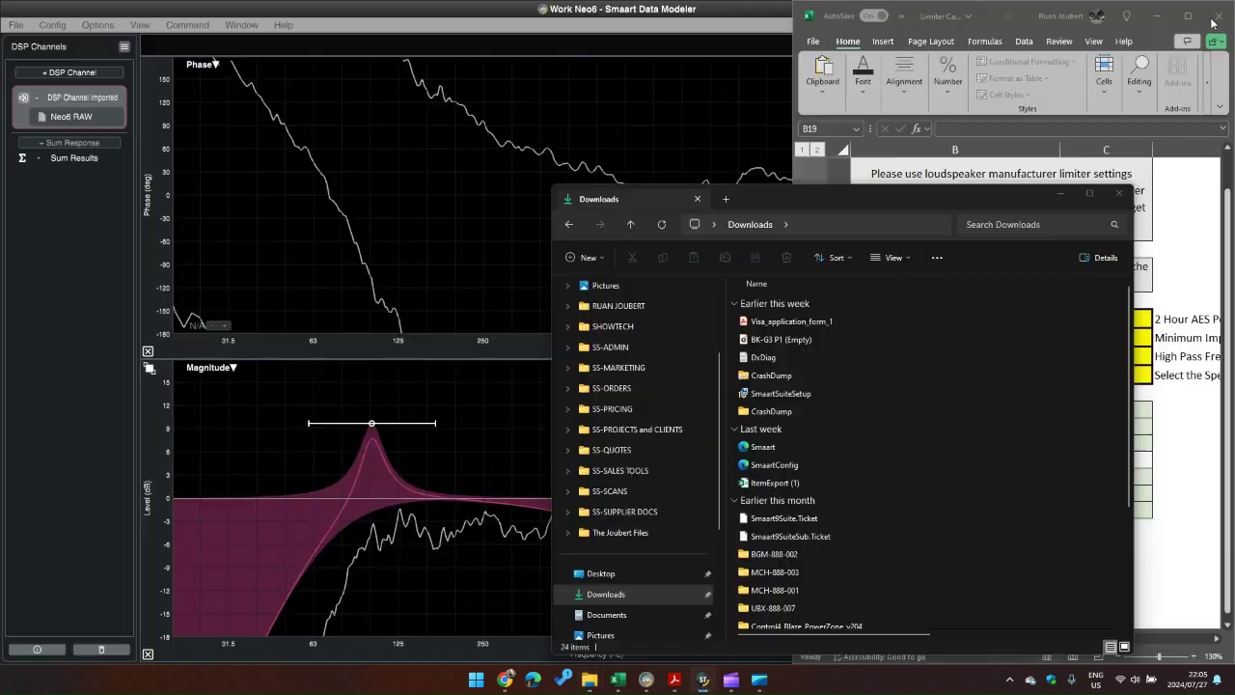
{"action": "left_click", "coordinate": [1119, 193]}
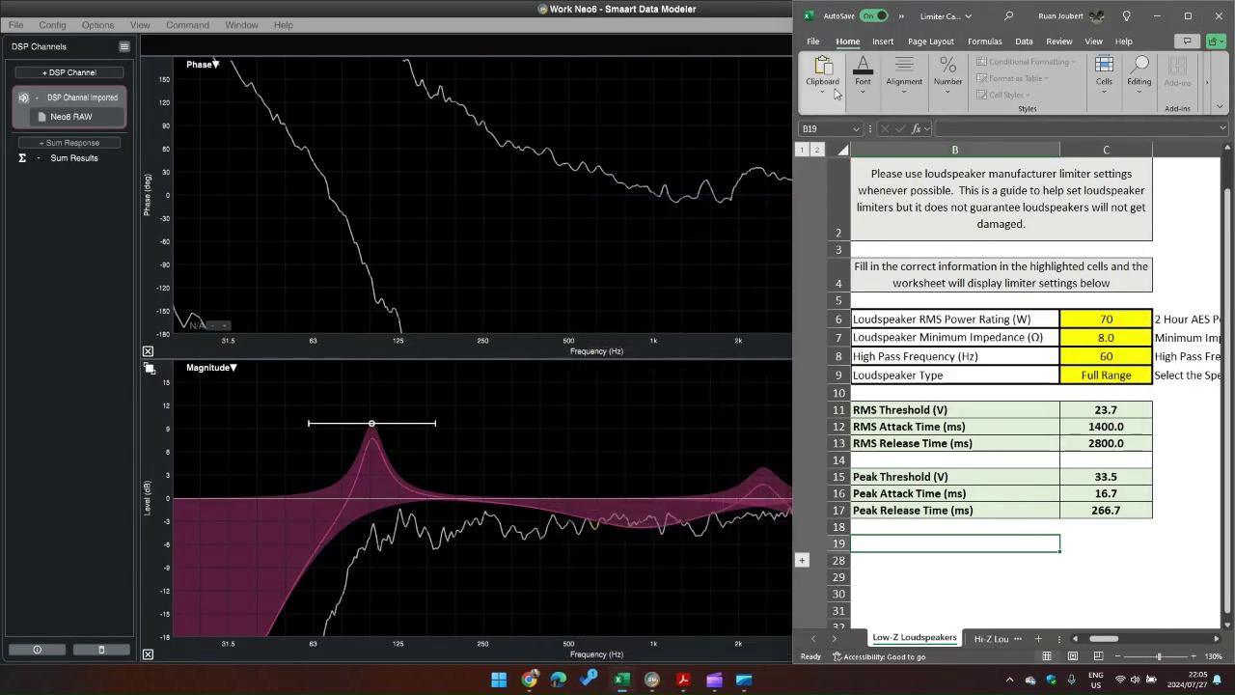
{"action": "left_click", "coordinate": [1218, 16]}
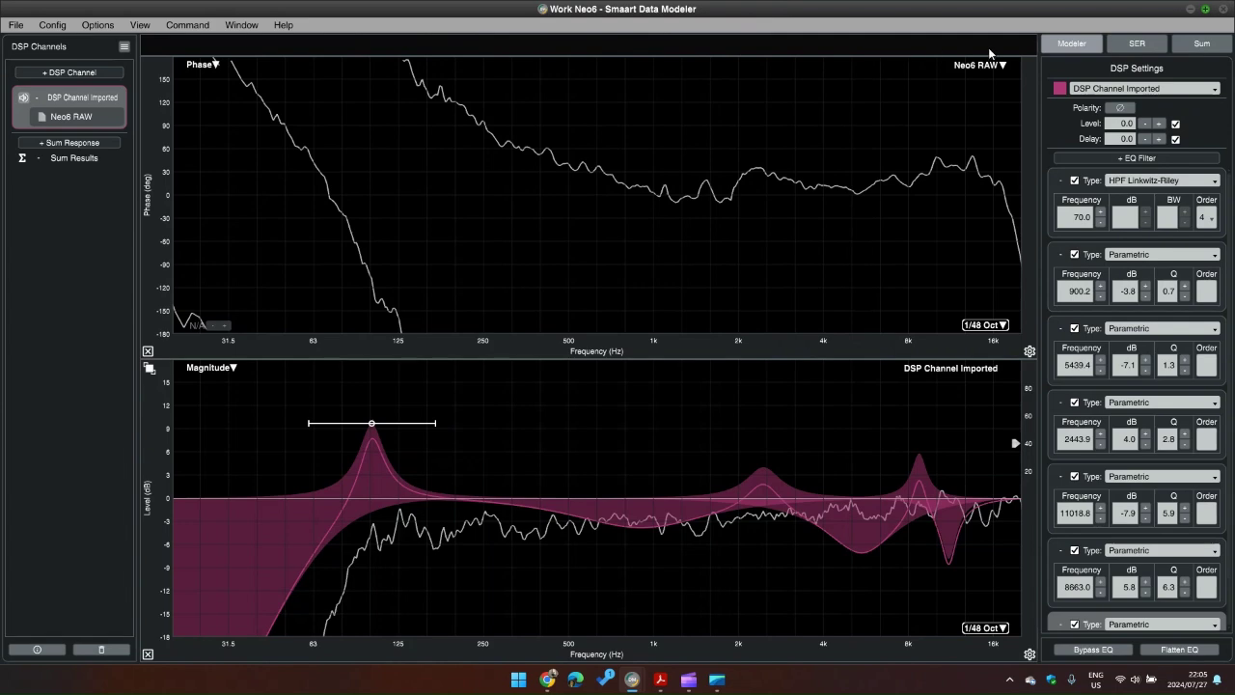
- Save and close the Neo6, Neo5 and Neo8 projects
{"action": "left_click", "coordinate": [1219, 8]}
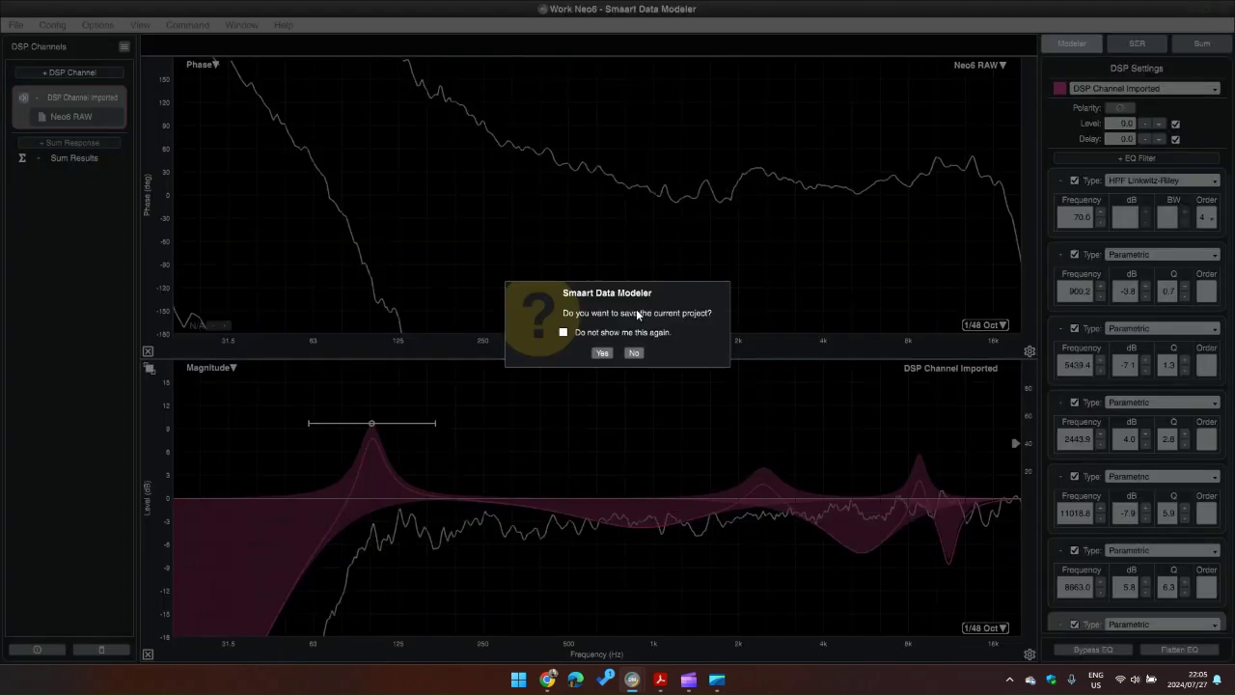
{"action": "left_click", "coordinate": [603, 353]}
{"action": "left_click", "coordinate": [1219, 9]}
{"action": "left_click", "coordinate": [603, 354]}
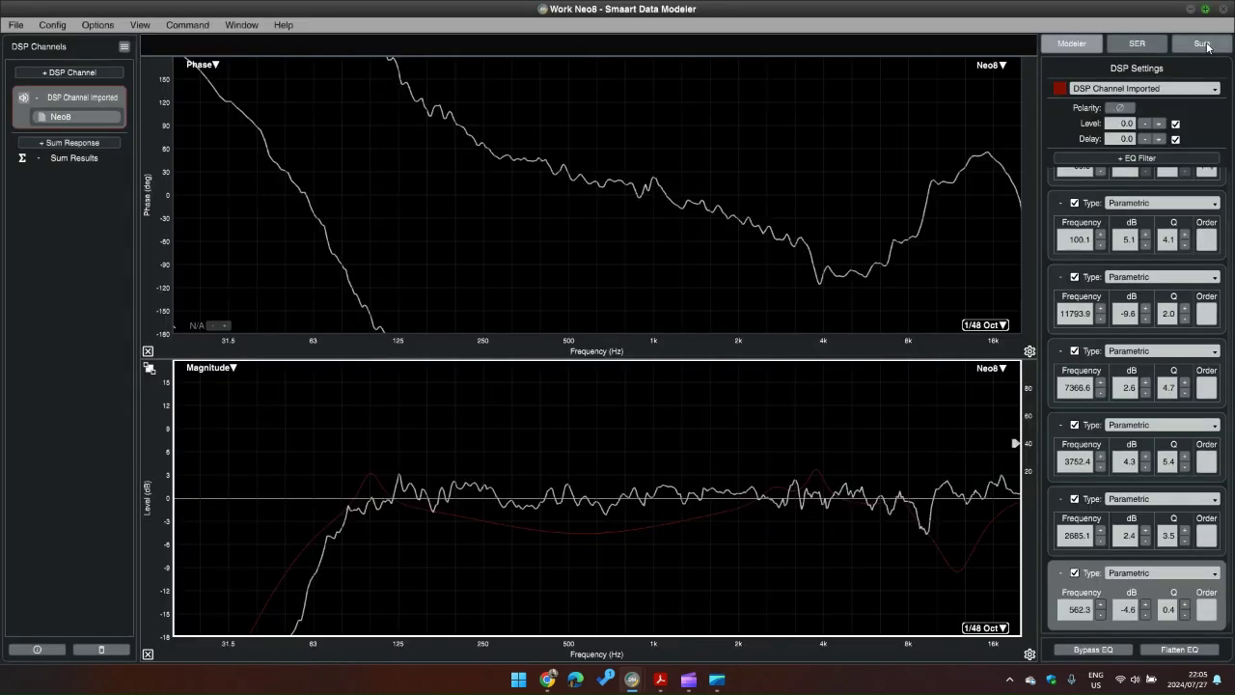
{"action": "left_click", "coordinate": [1220, 9]}
{"action": "left_click", "coordinate": [595, 352]}
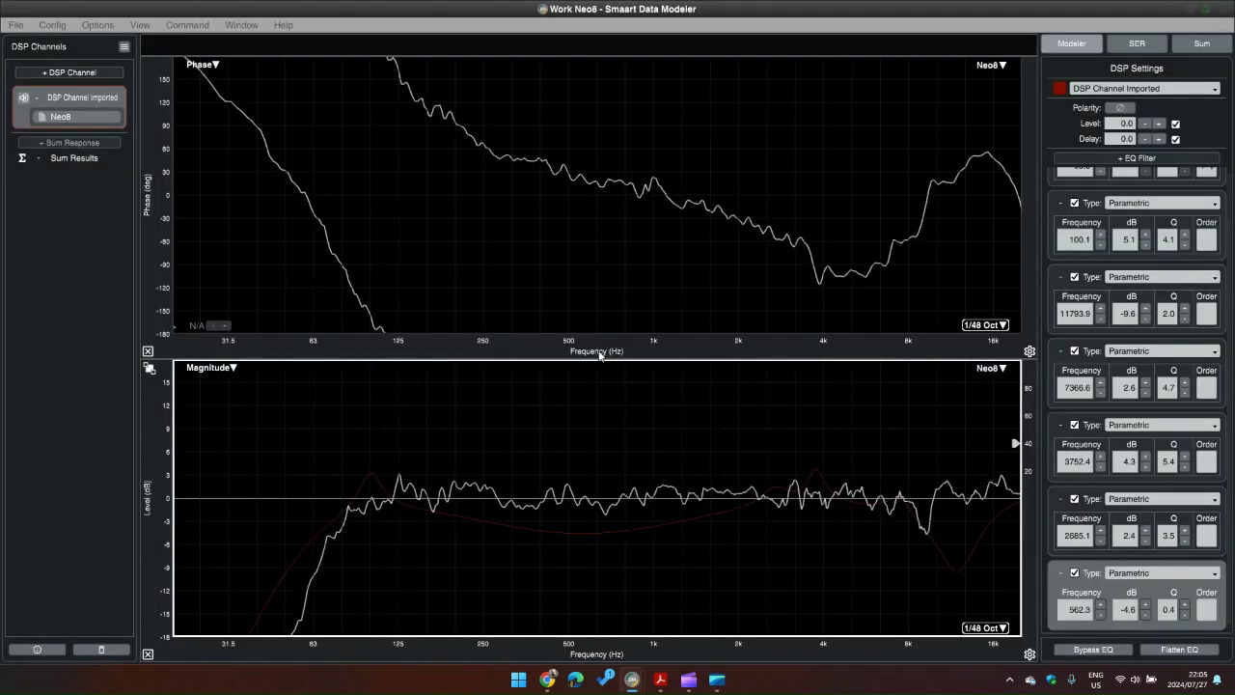
- Close all tabs of the Work Neo8 PDF report and close the empty new project
{"action": "left_click", "coordinate": [1214, 9]}
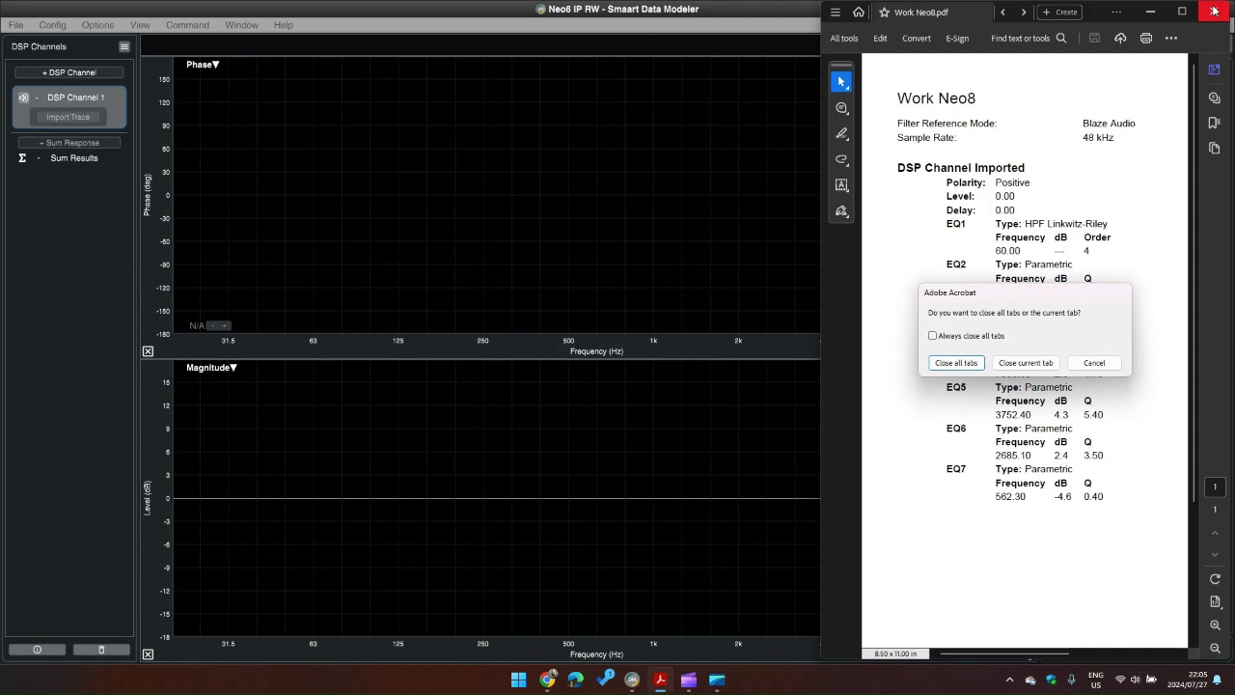
{"action": "left_click", "coordinate": [956, 363]}
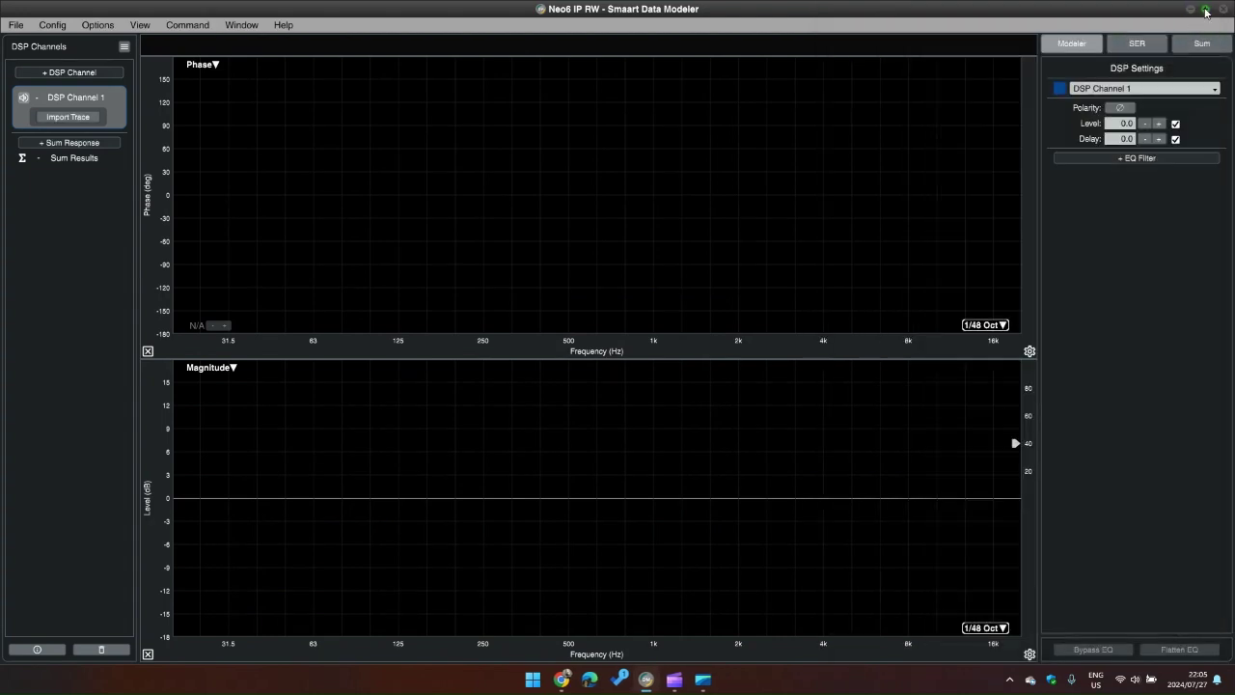
{"action": "left_click", "coordinate": [1222, 9]}
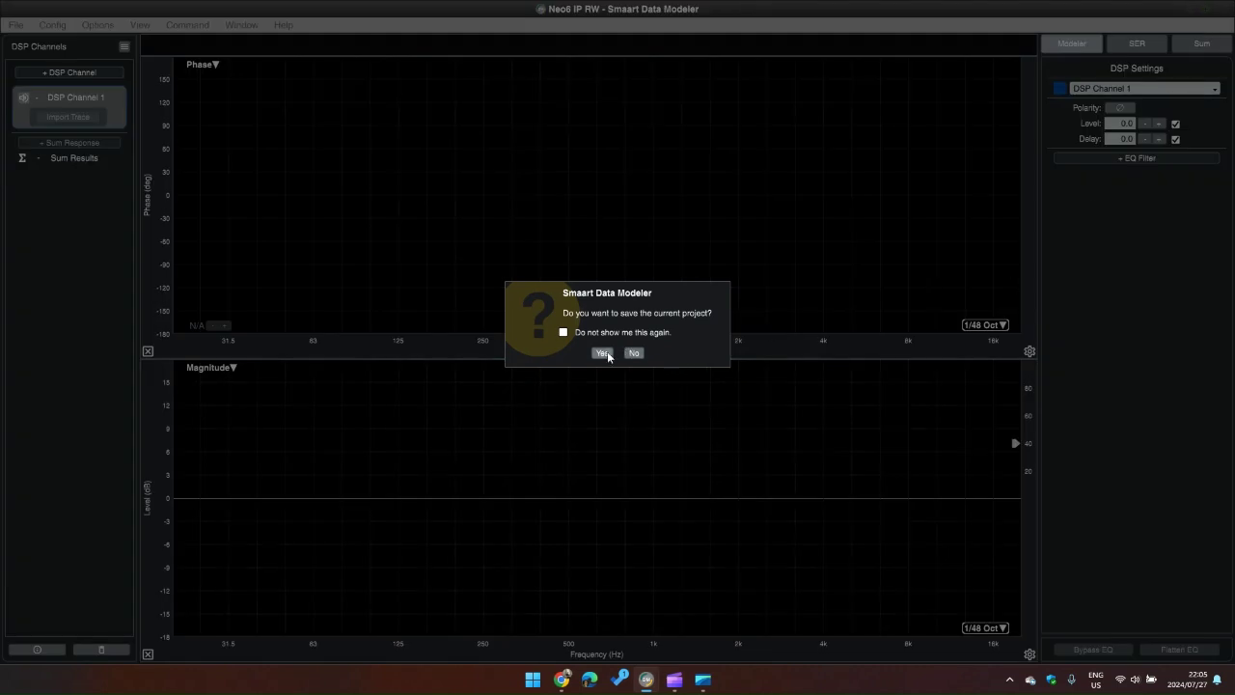
{"action": "left_click", "coordinate": [601, 352]}
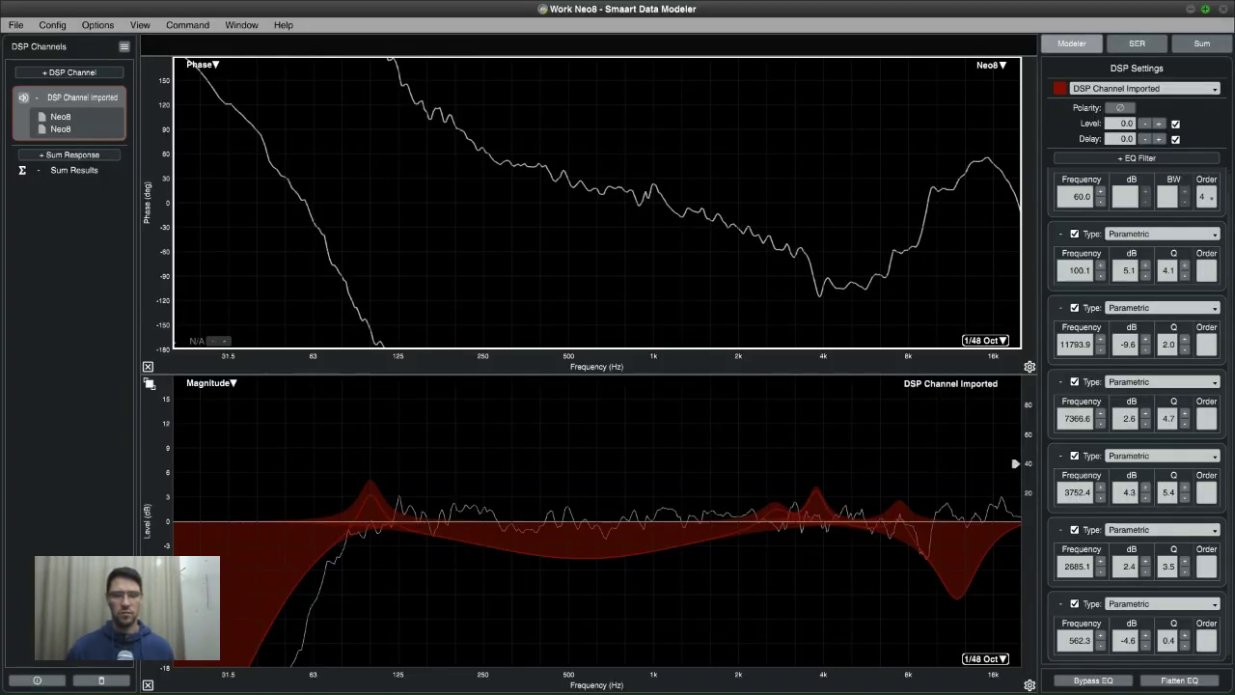